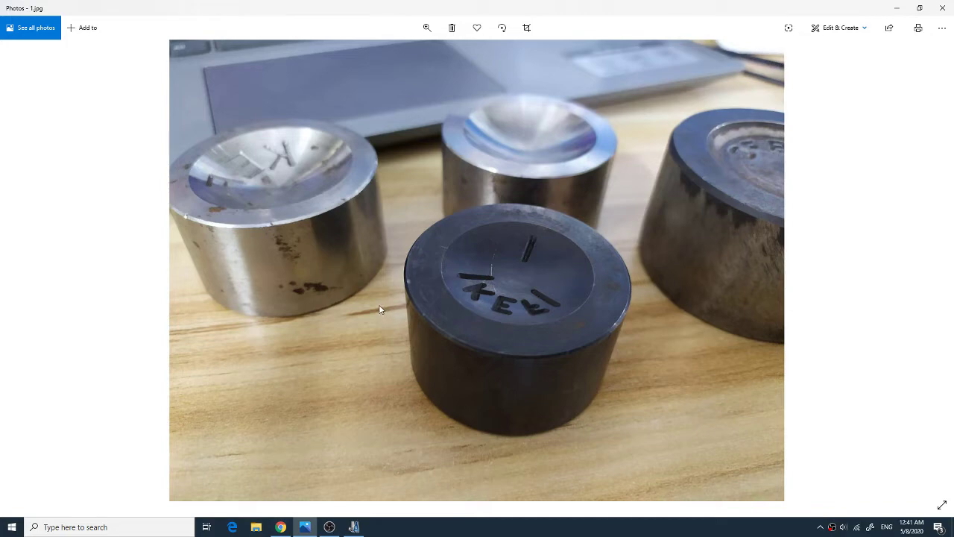
Step: Open Paint and sketch a black open-topped outline of the die block with a base and two side walls
{"action": "left_click", "coordinate": [44, 531]}
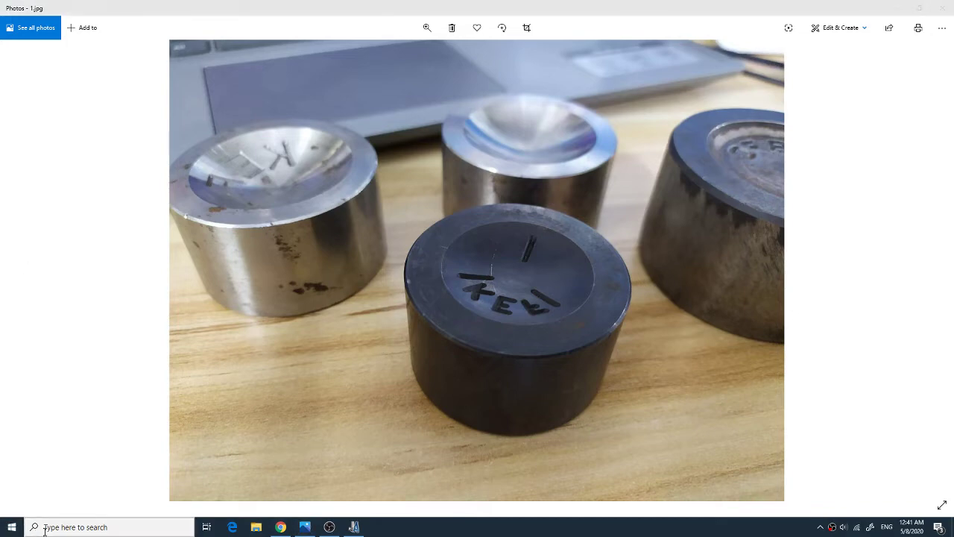
{"action": "type", "text": "p"}
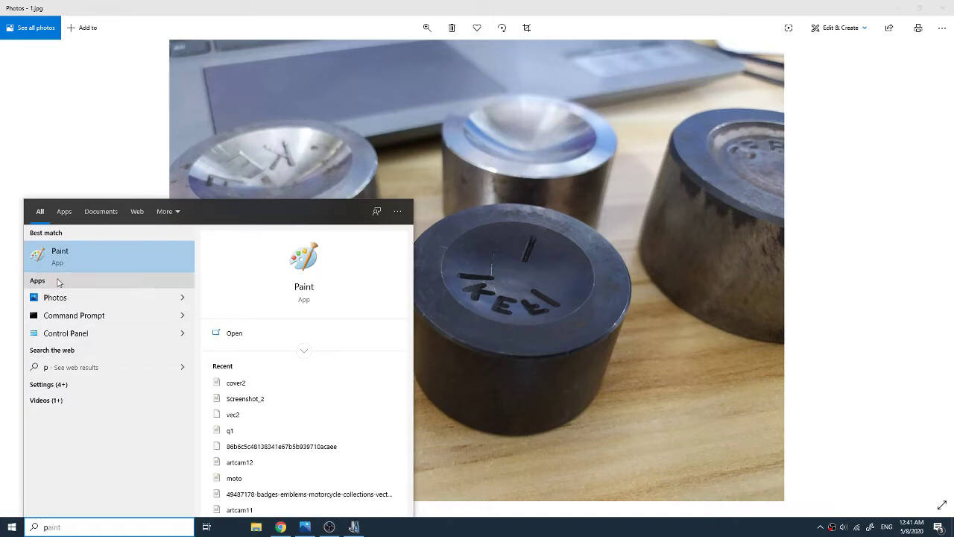
{"action": "left_click", "coordinate": [58, 258]}
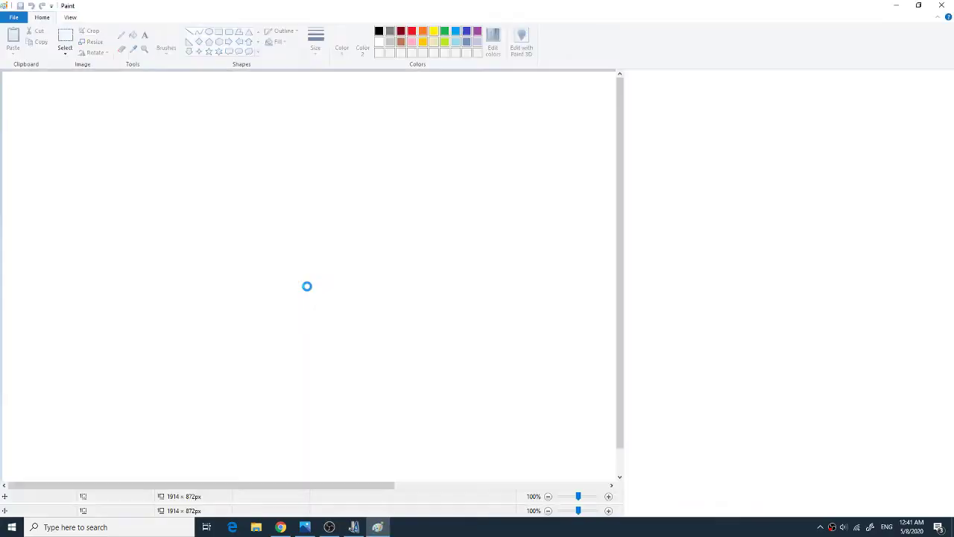
{"action": "mouse_move", "coordinate": [233, 163]}
{"action": "left_mouse_down"}
{"action": "mouse_move", "coordinate": [223, 258]}
{"action": "mouse_move", "coordinate": [514, 273]}
{"action": "mouse_move", "coordinate": [619, 257]}
{"action": "mouse_move", "coordinate": [637, 145]}
{"action": "left_mouse_up"}
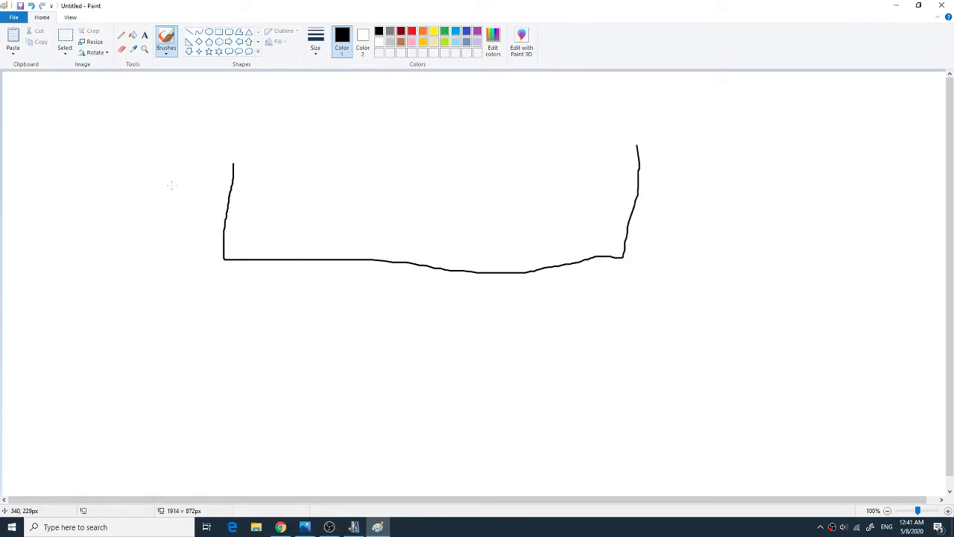
Step: Draw a red concave curve across the block, an arrow labelled R to its centre, and a smaller arrow at its left end
{"action": "left_click", "coordinate": [411, 31]}
{"action": "mouse_move", "coordinate": [246, 153]}
{"action": "left_mouse_down"}
{"action": "mouse_move", "coordinate": [265, 176]}
{"action": "mouse_move", "coordinate": [341, 209]}
{"action": "mouse_move", "coordinate": [435, 217]}
{"action": "mouse_move", "coordinate": [601, 173]}
{"action": "mouse_move", "coordinate": [654, 142]}
{"action": "left_mouse_up"}
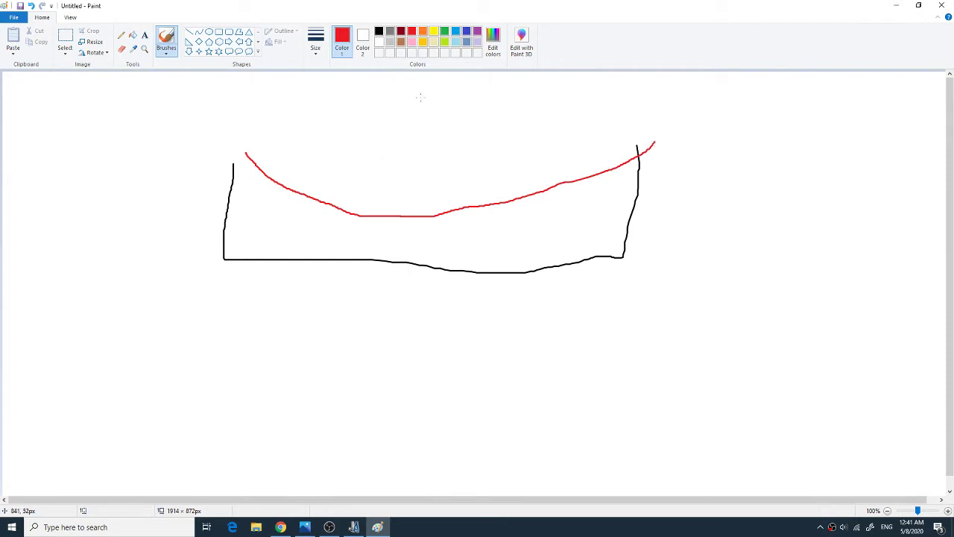
{"action": "mouse_move", "coordinate": [421, 90]}
{"action": "left_mouse_down"}
{"action": "mouse_move", "coordinate": [413, 197]}
{"action": "mouse_move", "coordinate": [425, 179]}
{"action": "mouse_move", "coordinate": [412, 200]}
{"action": "mouse_move", "coordinate": [402, 168]}
{"action": "left_mouse_up"}
{"action": "mouse_move", "coordinate": [388, 91]}
{"action": "left_mouse_down"}
{"action": "mouse_move", "coordinate": [384, 117]}
{"action": "mouse_move", "coordinate": [387, 104]}
{"action": "mouse_move", "coordinate": [399, 117]}
{"action": "left_mouse_up"}
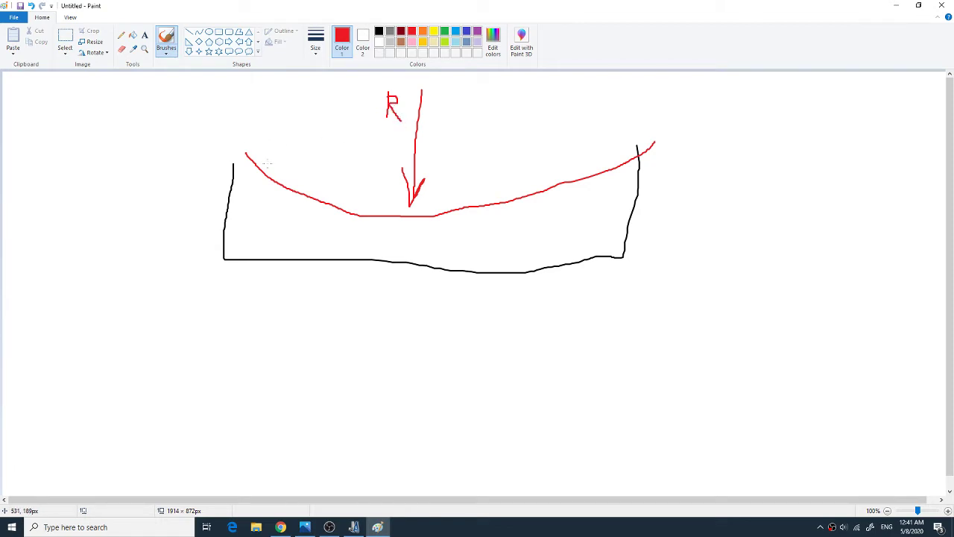
{"action": "mouse_move", "coordinate": [267, 122]}
{"action": "left_mouse_down"}
{"action": "mouse_move", "coordinate": [263, 170]}
{"action": "mouse_move", "coordinate": [283, 155]}
{"action": "left_mouse_up"}
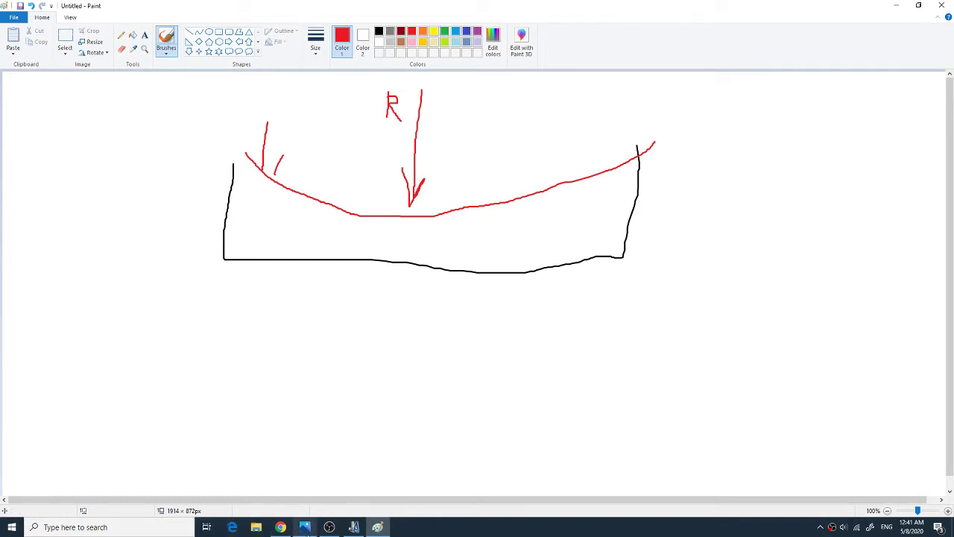
Step: Look at the die photo in Photos again and switch to the blank model in ArtCAM Jewelsmith
{"action": "left_click", "coordinate": [306, 526]}
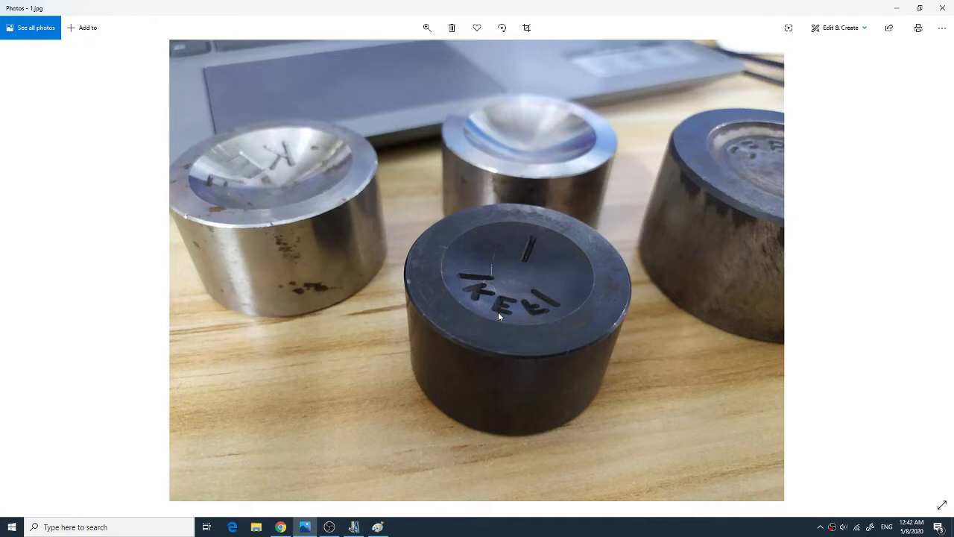
{"action": "left_click", "coordinate": [356, 527]}
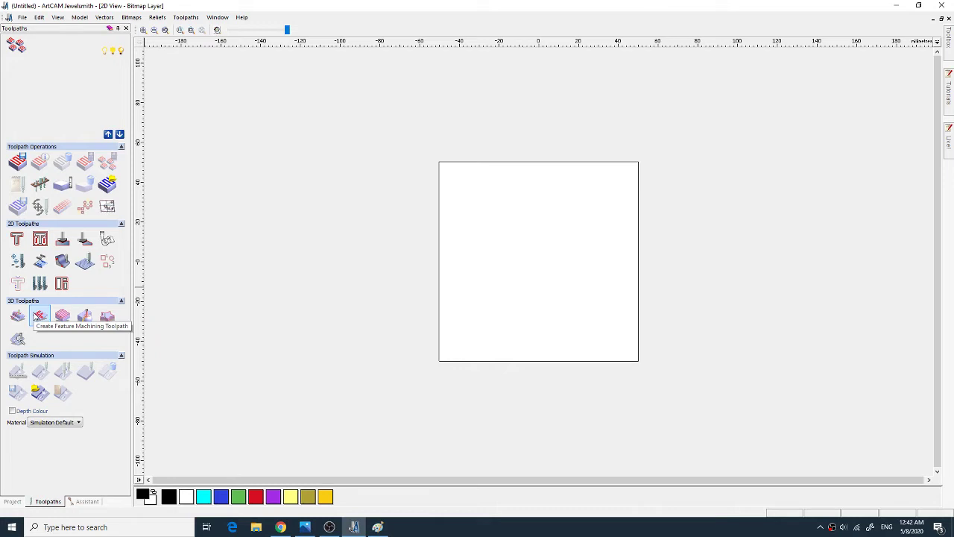
{"action": "left_click", "coordinate": [38, 317]}
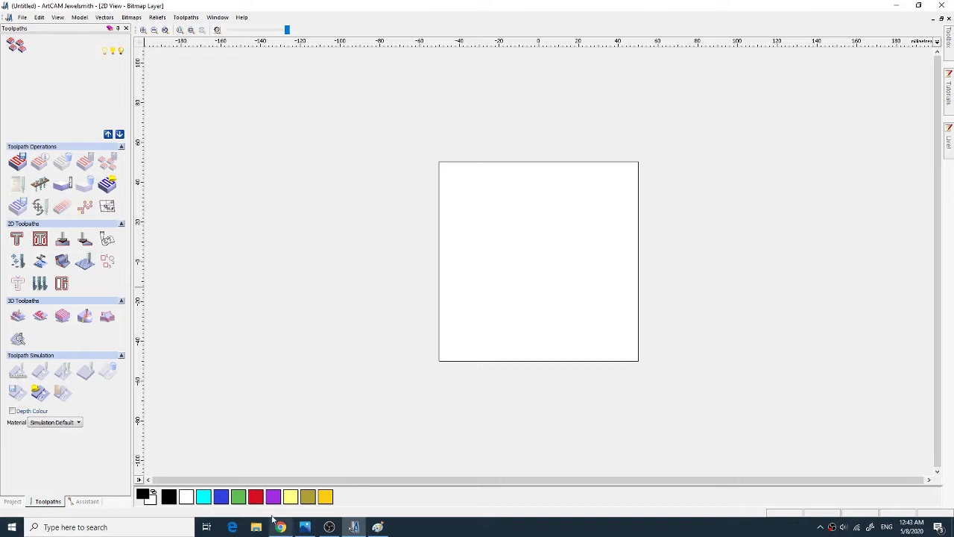
{"action": "mouse_move", "coordinate": [327, 526]}
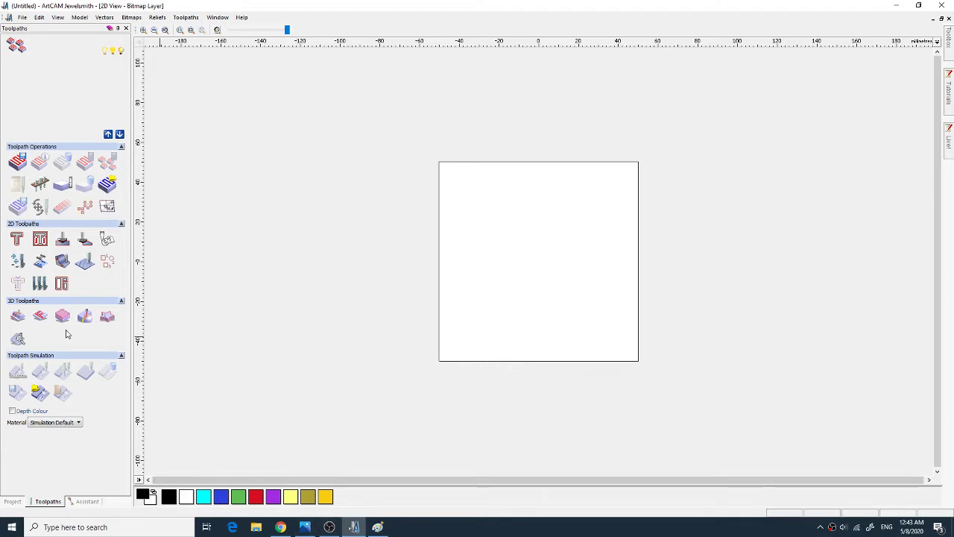
Step: Draw a circle with a 30 mm diameter and centre it on the artwork
{"action": "left_click", "coordinate": [87, 501]}
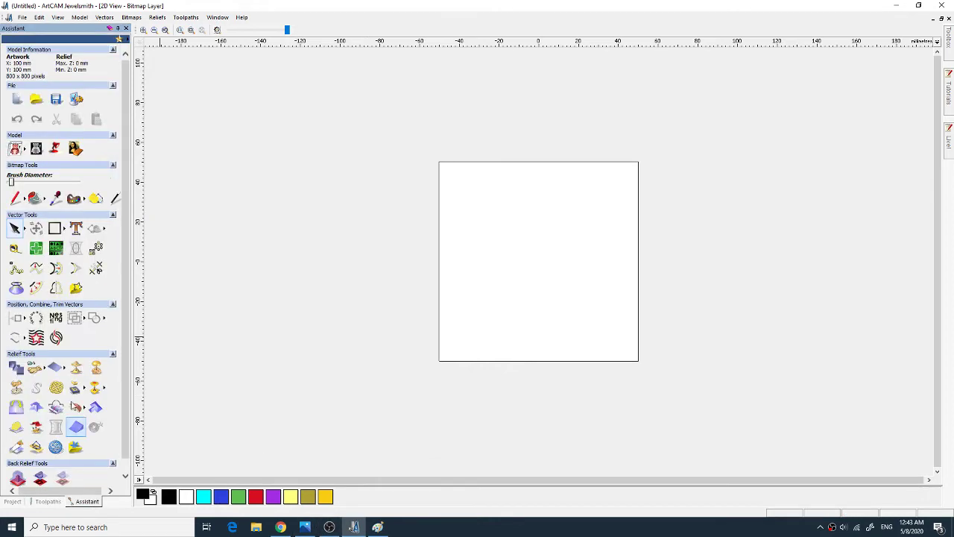
{"action": "left_click", "coordinate": [66, 231]}
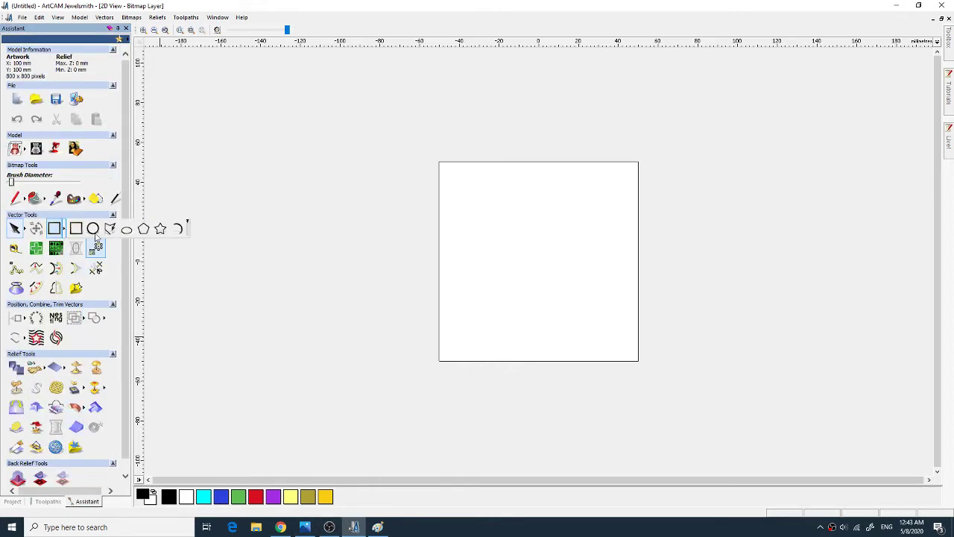
{"action": "left_click", "coordinate": [94, 229]}
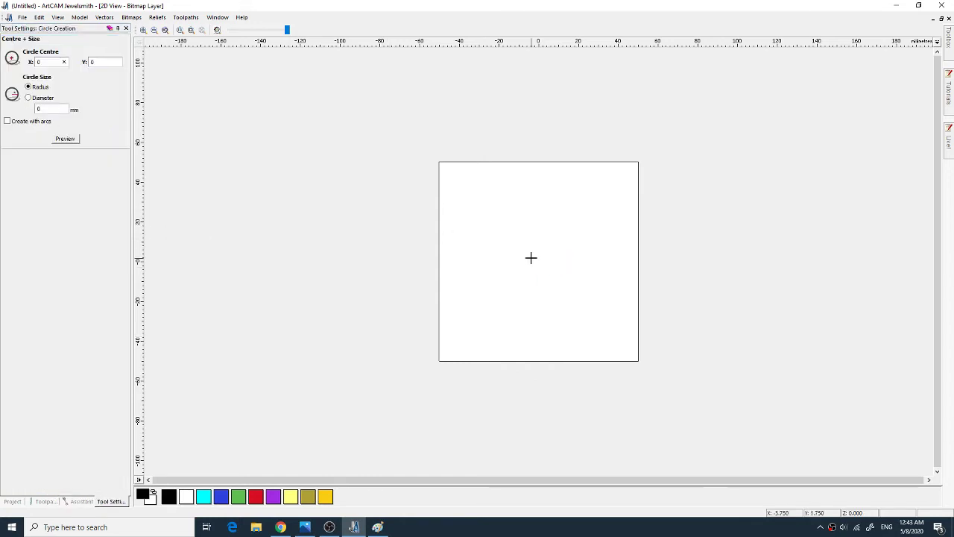
{"action": "left_click_drag", "start_coordinate": [539, 256], "coordinate": [561, 289]}
{"action": "left_click", "coordinate": [27, 98]}
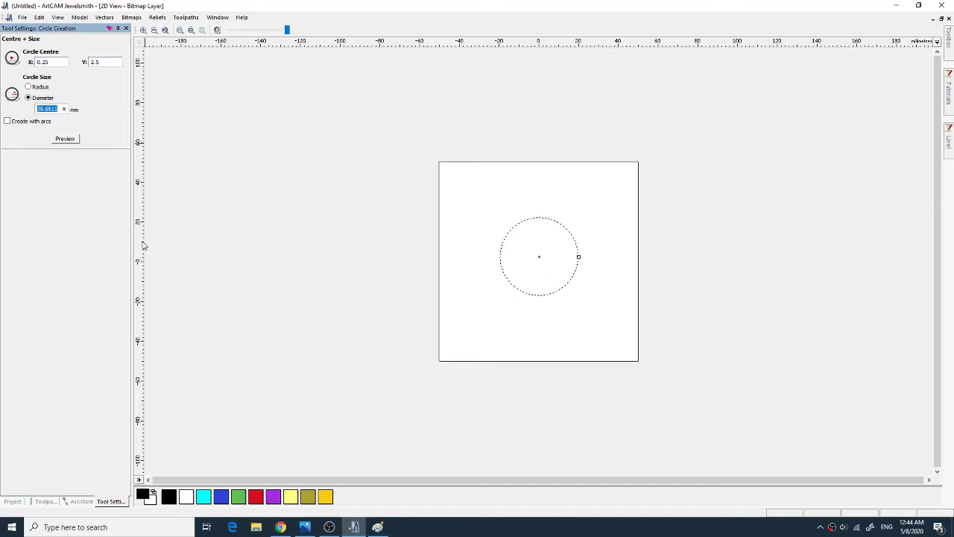
{"action": "type", "text": "30"}
{"action": "left_click", "coordinate": [71, 140]}
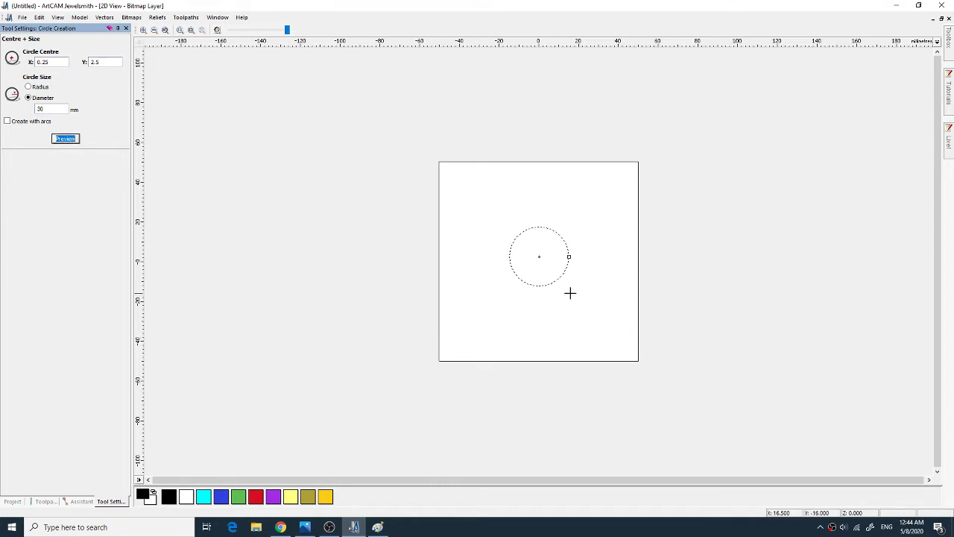
{"action": "left_click", "coordinate": [559, 315]}
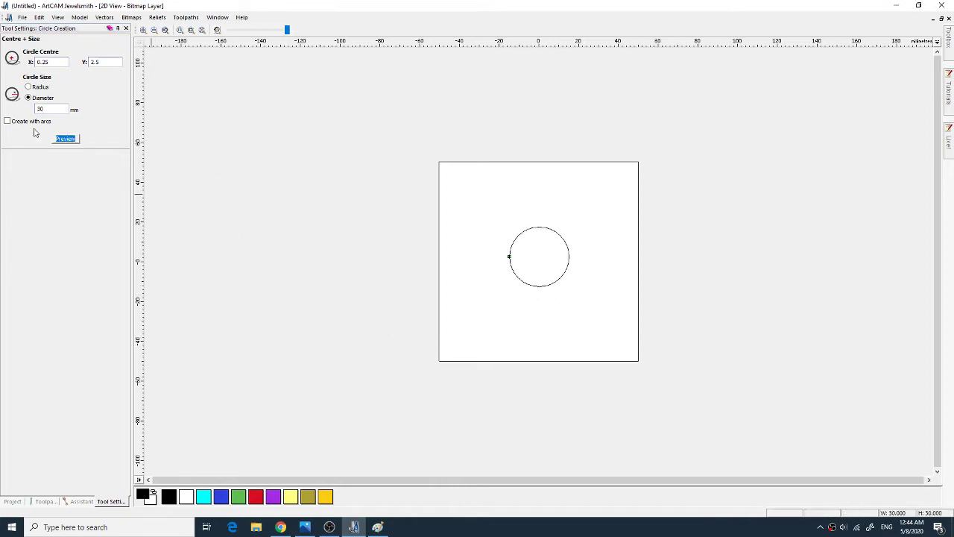
{"action": "left_click", "coordinate": [127, 28]}
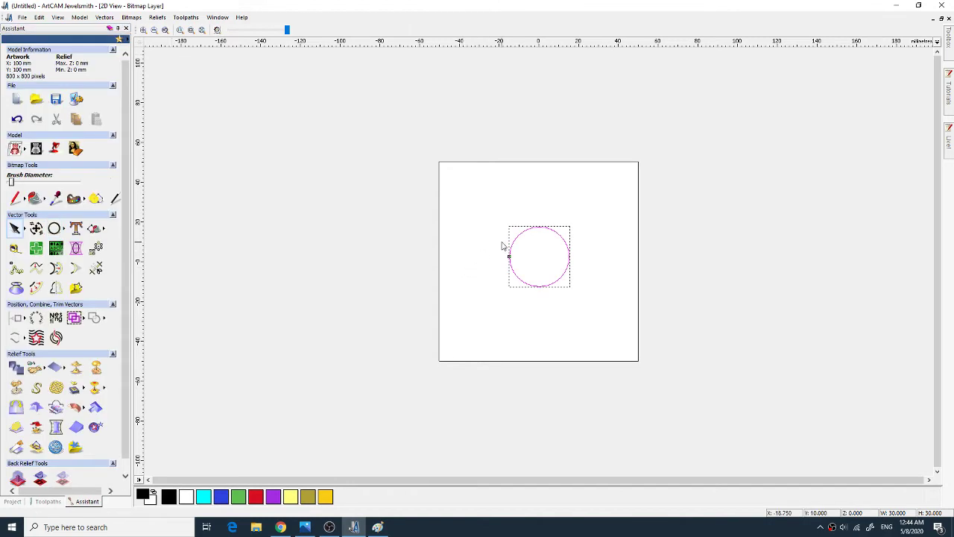
Step: Tile the 2D and 3D views vertically and deselect the circle
{"action": "left_click", "coordinate": [217, 17]}
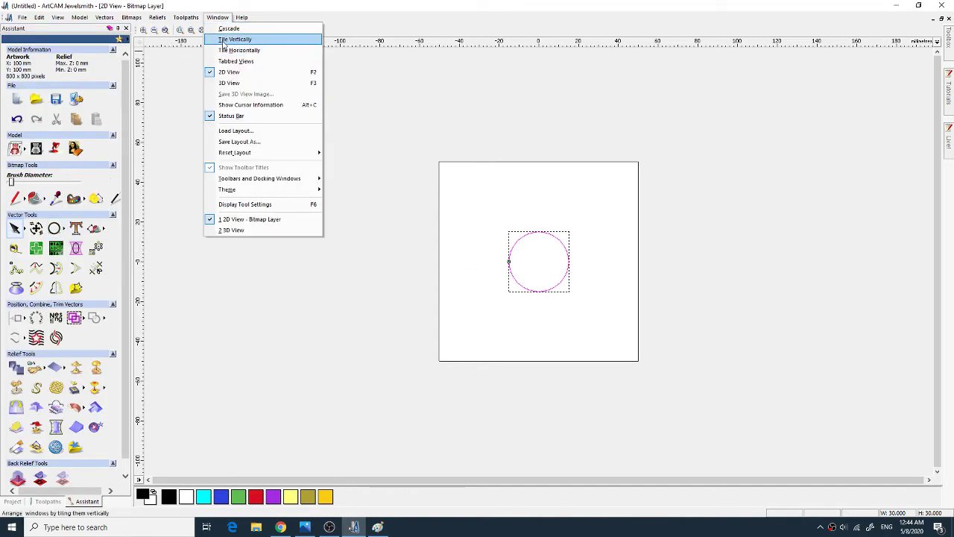
{"action": "left_click", "coordinate": [227, 39]}
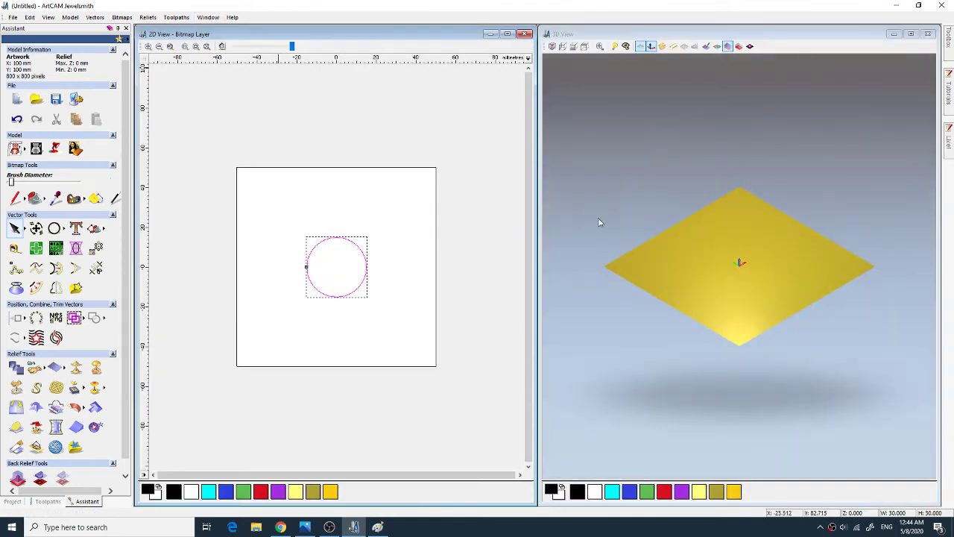
{"action": "left_click", "coordinate": [364, 221]}
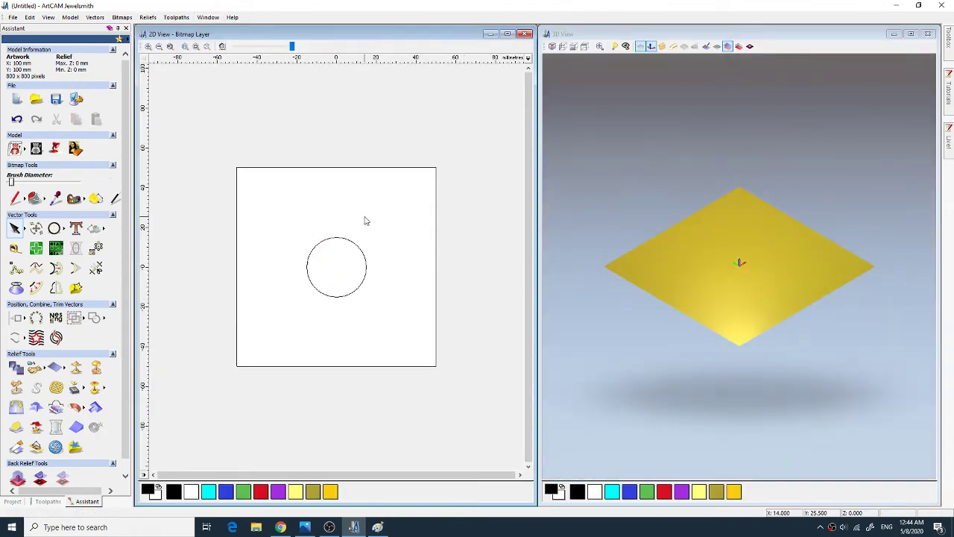
Step: Draw an upright rectangle 20 mm wide and about 49.5 mm high over the circle, and align their centres
{"action": "left_click", "coordinate": [65, 229]}
{"action": "left_click", "coordinate": [76, 229]}
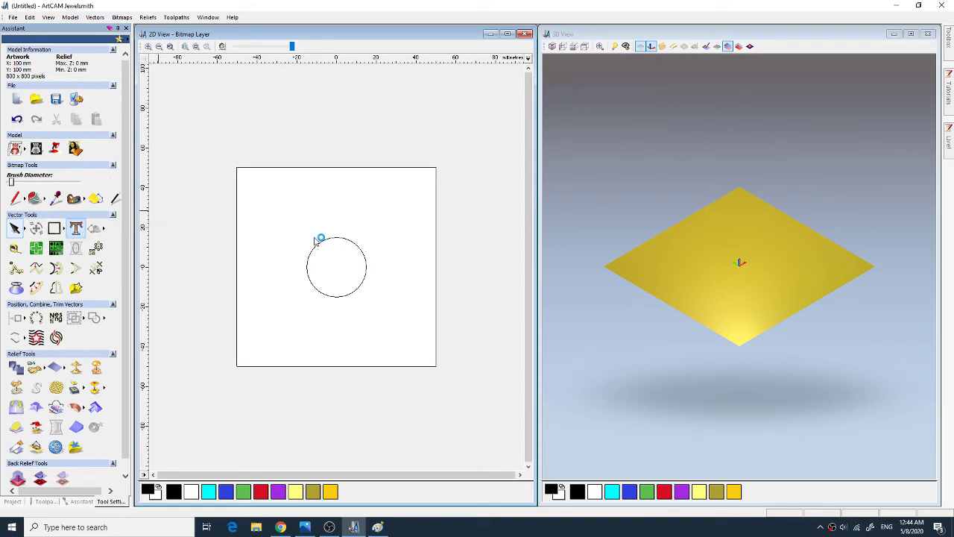
{"action": "left_click_drag", "start_coordinate": [318, 220], "coordinate": [359, 318]}
{"action": "left_click", "coordinate": [68, 90]}
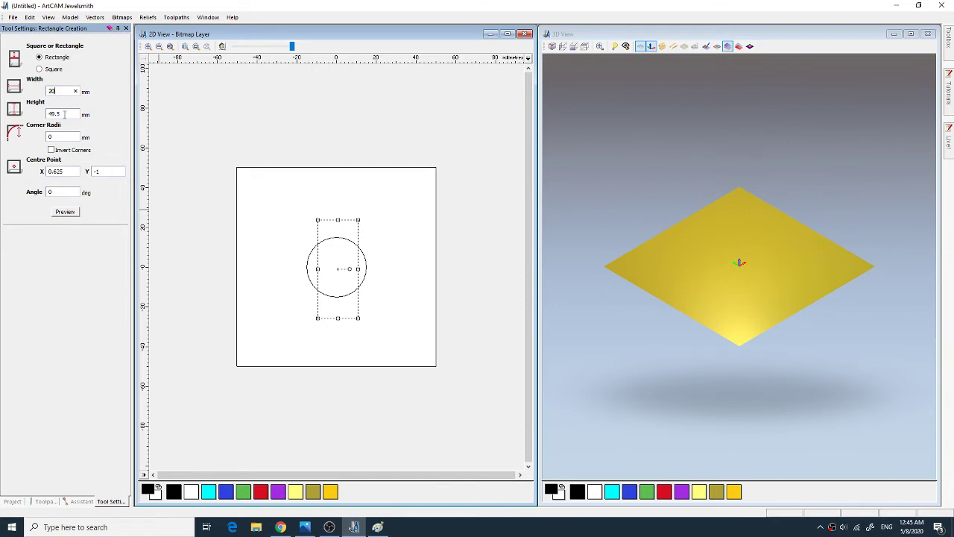
{"action": "left_click", "coordinate": [65, 212]}
{"action": "left_click", "coordinate": [260, 311]}
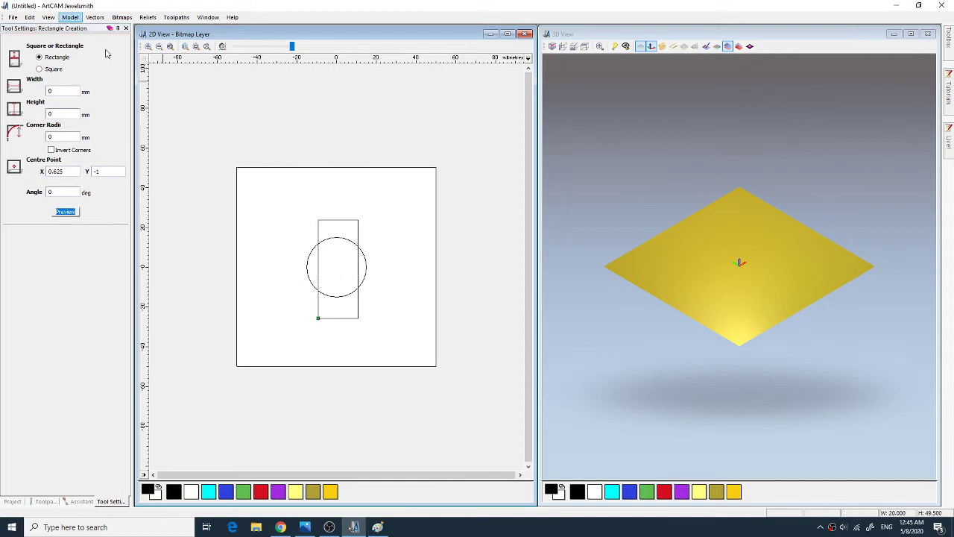
{"action": "left_click", "coordinate": [126, 27]}
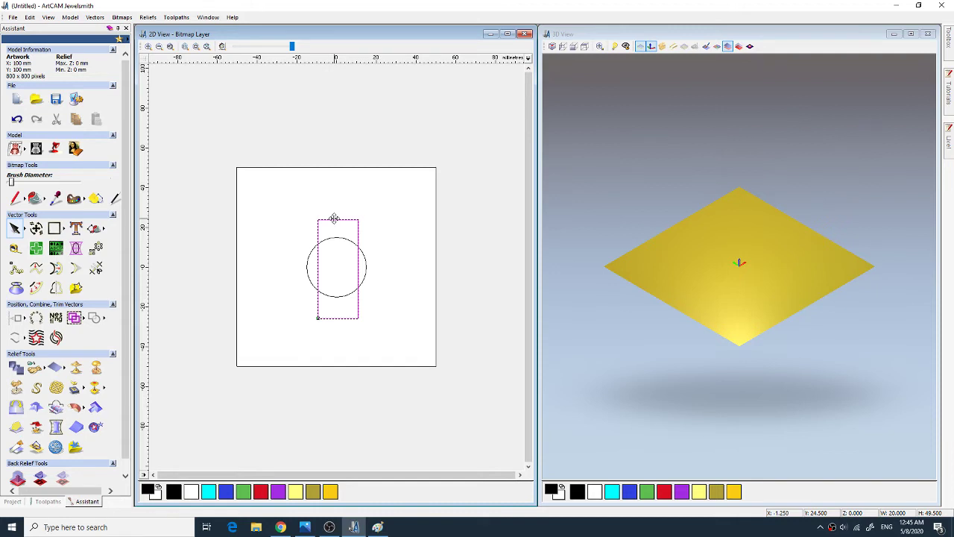
{"action": "left_click_drag", "start_coordinate": [334, 218], "coordinate": [333, 216]}
{"action": "left_click", "coordinate": [403, 279]}
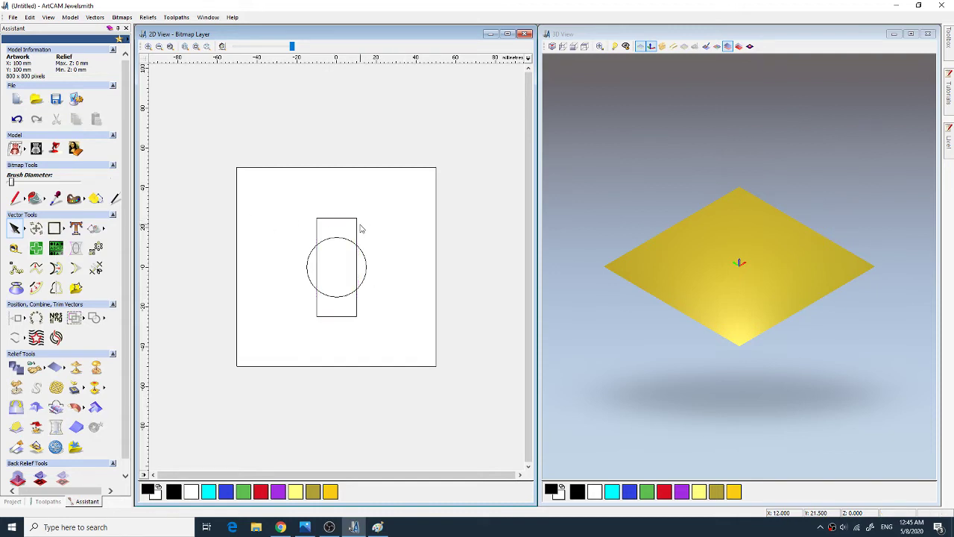
Step: Trim off the rectangle's upper end above the circle and the circle's left arc outside the rectangle
{"action": "scroll", "coordinate": [362, 228], "scroll_direction": "up", "scroll_amount": 2}
{"action": "scroll", "coordinate": [361, 246], "scroll_direction": "down", "scroll_amount": 1}
{"action": "scroll", "coordinate": [362, 252], "scroll_direction": "down", "scroll_amount": 1}
{"action": "scroll", "coordinate": [322, 252], "scroll_direction": "up", "scroll_amount": 1}
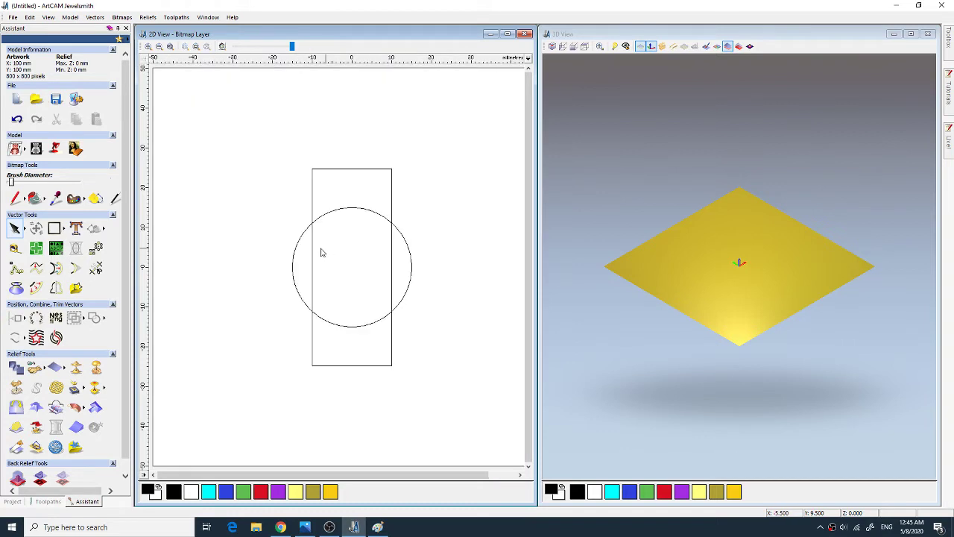
{"action": "left_click", "coordinate": [95, 268]}
{"action": "left_click", "coordinate": [360, 170]}
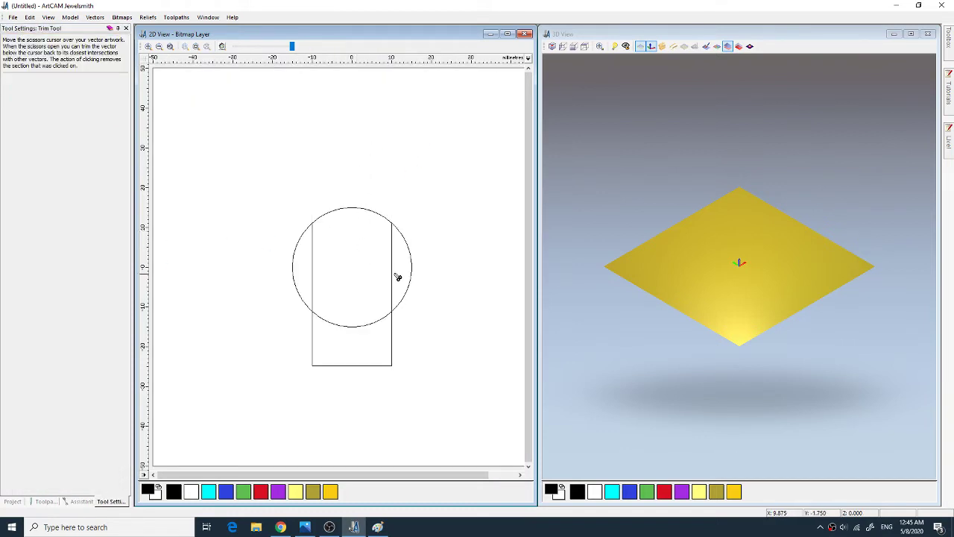
{"action": "left_click", "coordinate": [306, 305]}
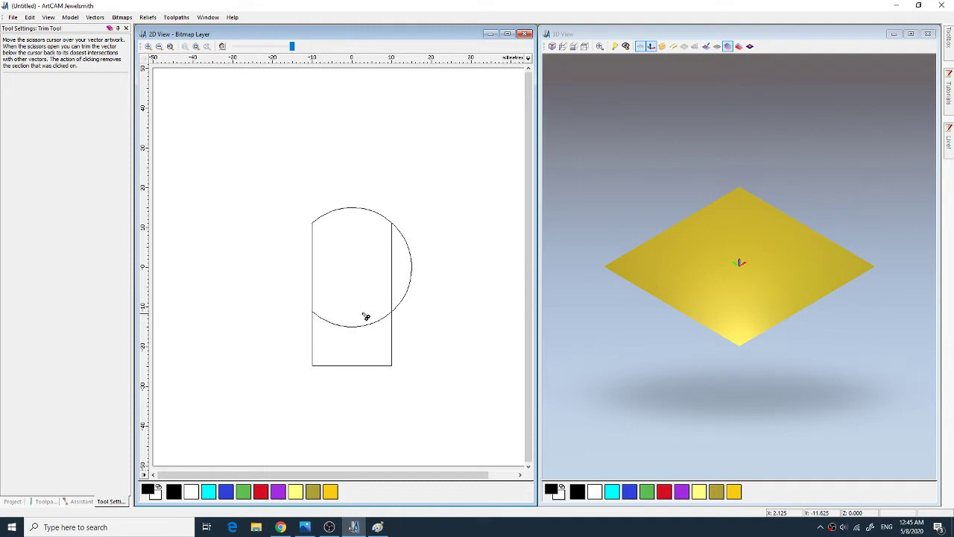
Step: Try to trim the circle's arc beyond the rectangle's right side, undo that trim, and leave the Trim tool
{"action": "left_click", "coordinate": [405, 297]}
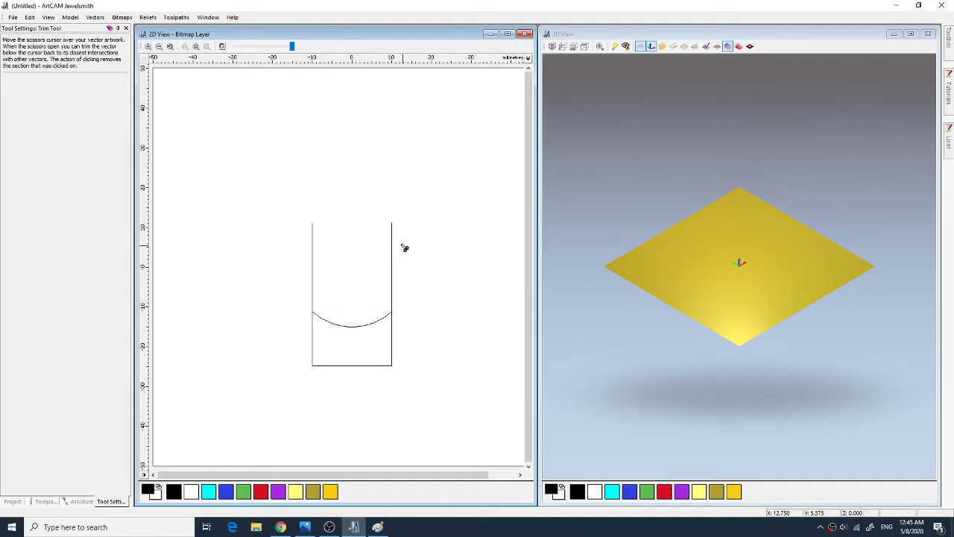
{"action": "left_click", "coordinate": [30, 17]}
{"action": "left_click", "coordinate": [47, 31]}
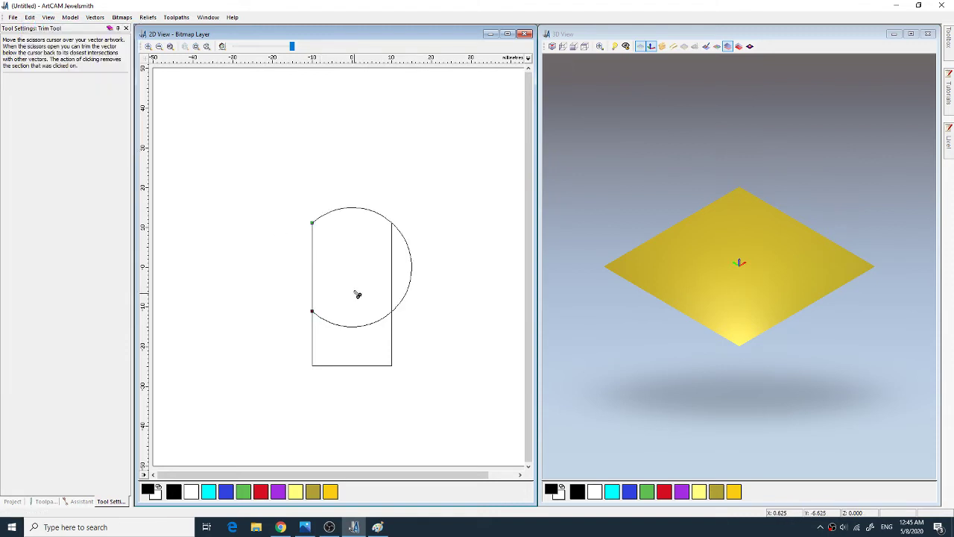
{"action": "left_click", "coordinate": [127, 29]}
Step: Use node editing to extend the upper end of the rectangle's right side vertically beyond the circle
{"action": "left_click", "coordinate": [393, 259]}
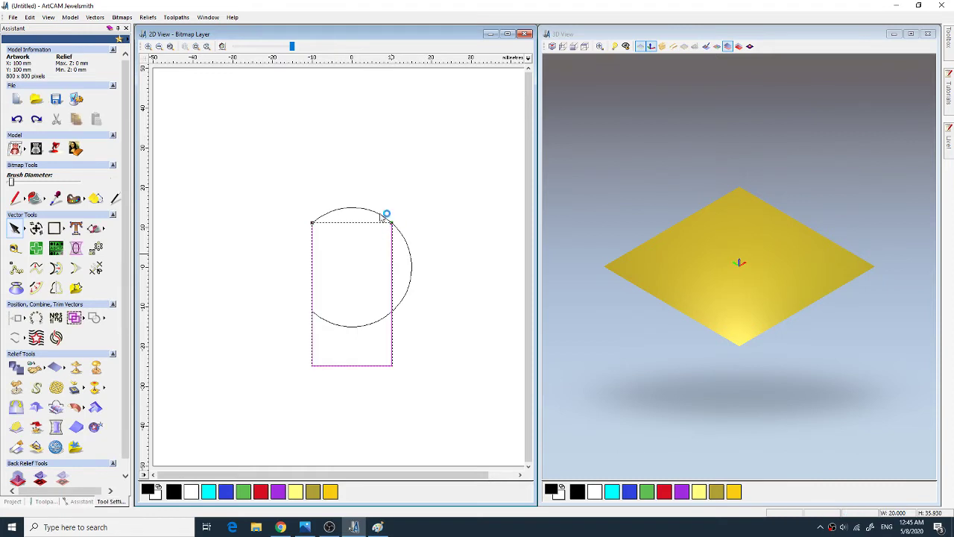
{"action": "key", "text": "n"}
{"action": "left_click_drag", "start_coordinate": [380, 209], "coordinate": [400, 203]}
{"action": "left_click", "coordinate": [159, 124]}
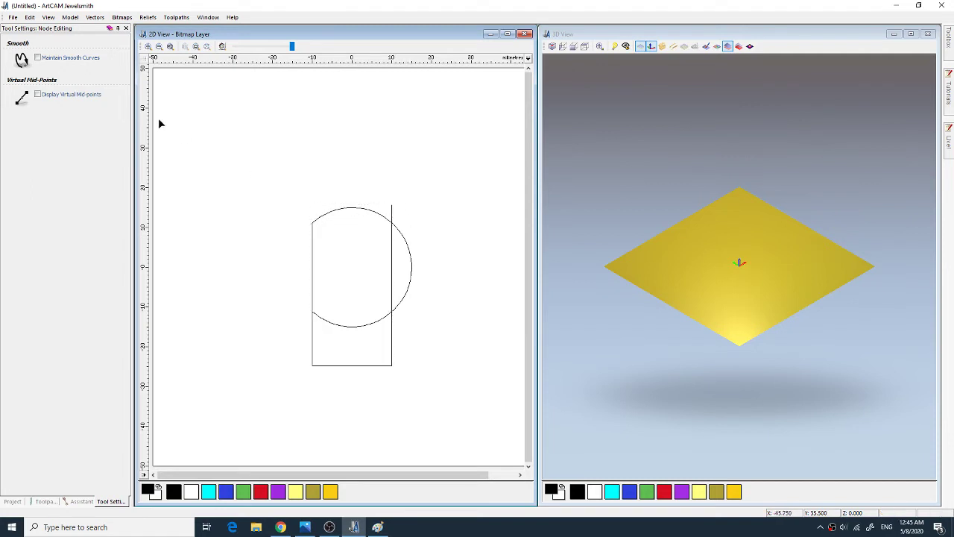
{"action": "left_click", "coordinate": [126, 28]}
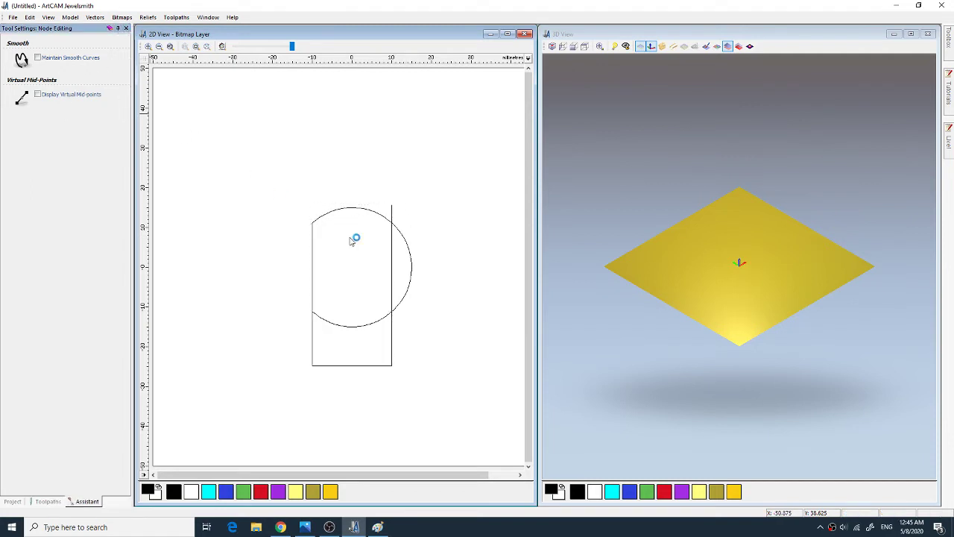
Step: Trim off the circle's right arc outside the rectangle and the rectangle's side extension above the circle, and leave the Trim tool
{"action": "left_click", "coordinate": [96, 273]}
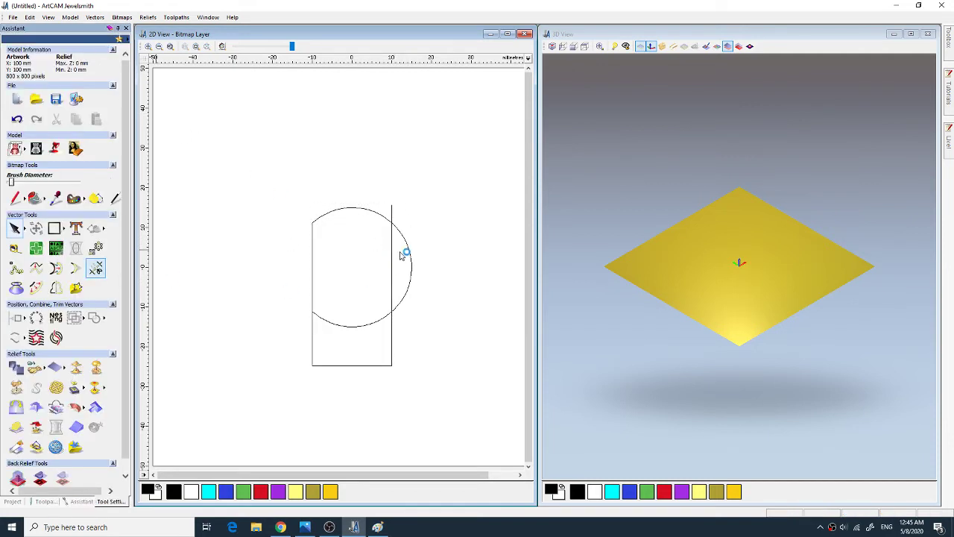
{"action": "left_click", "coordinate": [399, 228]}
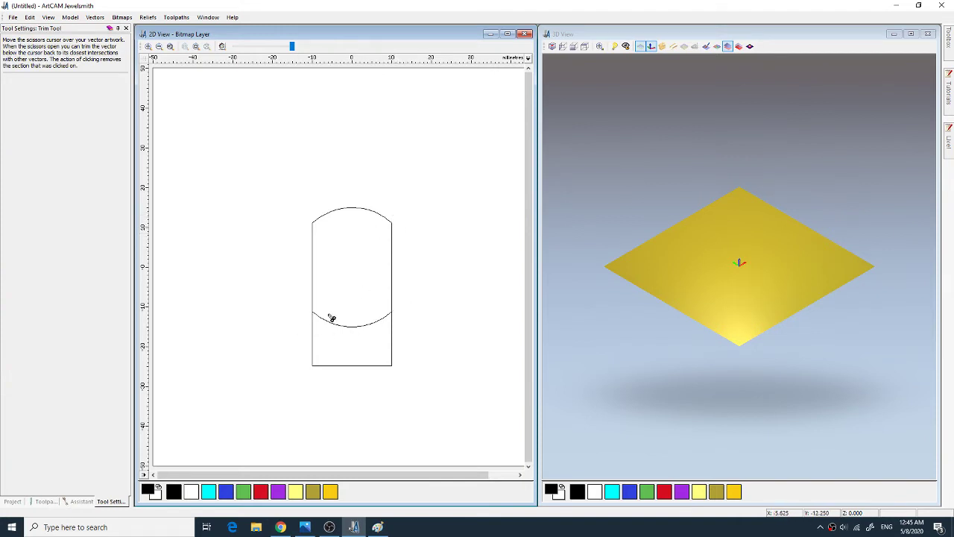
{"action": "left_click", "coordinate": [126, 28]}
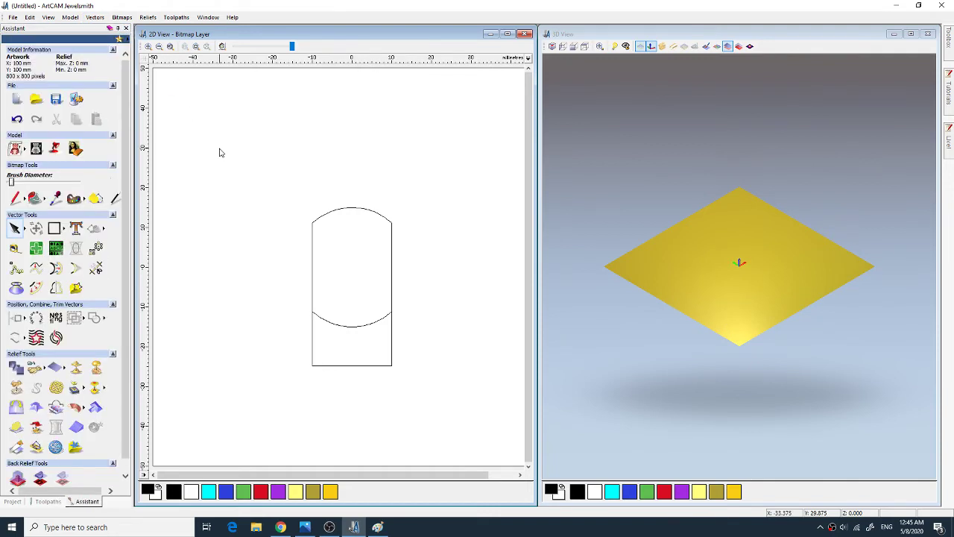
Step: Draw a horizontal polyline 20 mm long joining the two ends of the upper arc
{"action": "left_click", "coordinate": [65, 229]}
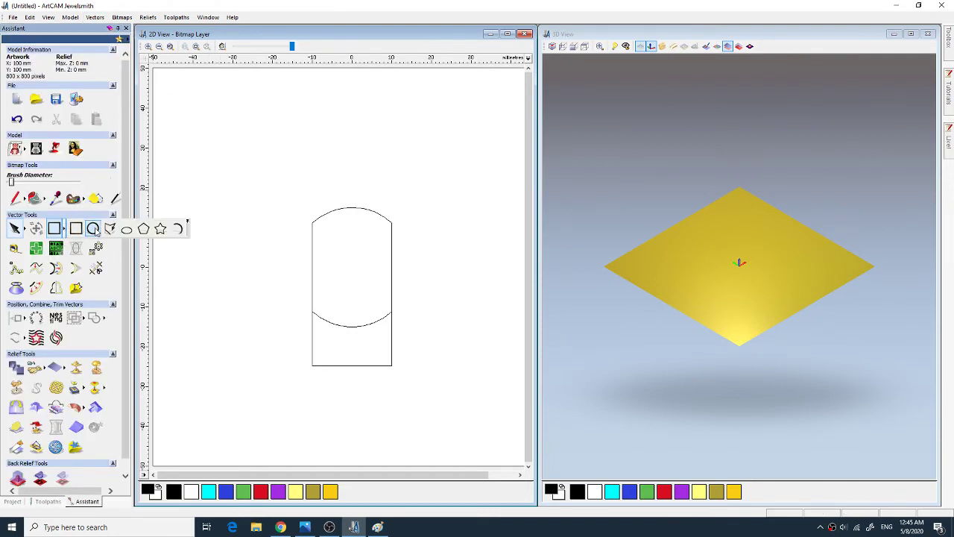
{"action": "left_click", "coordinate": [76, 228]}
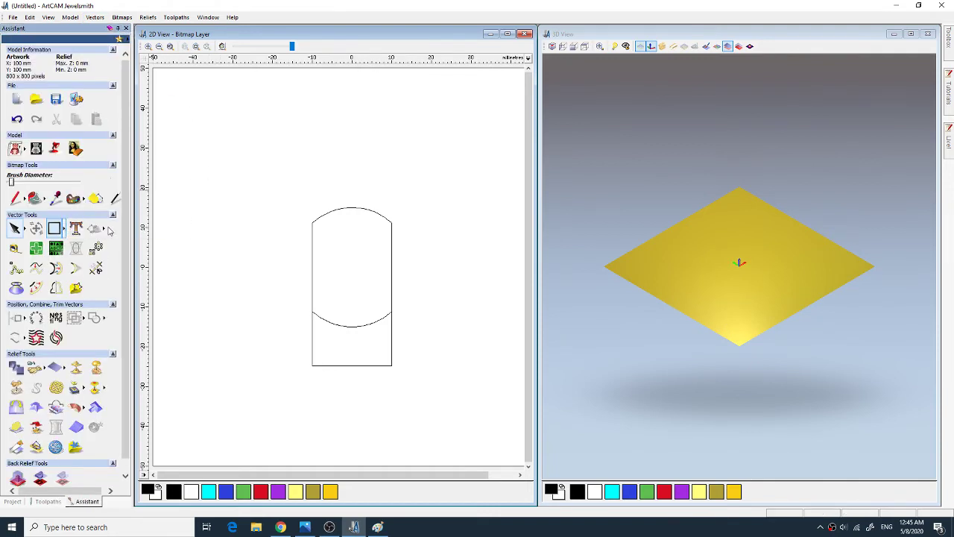
{"action": "left_click", "coordinate": [312, 222]}
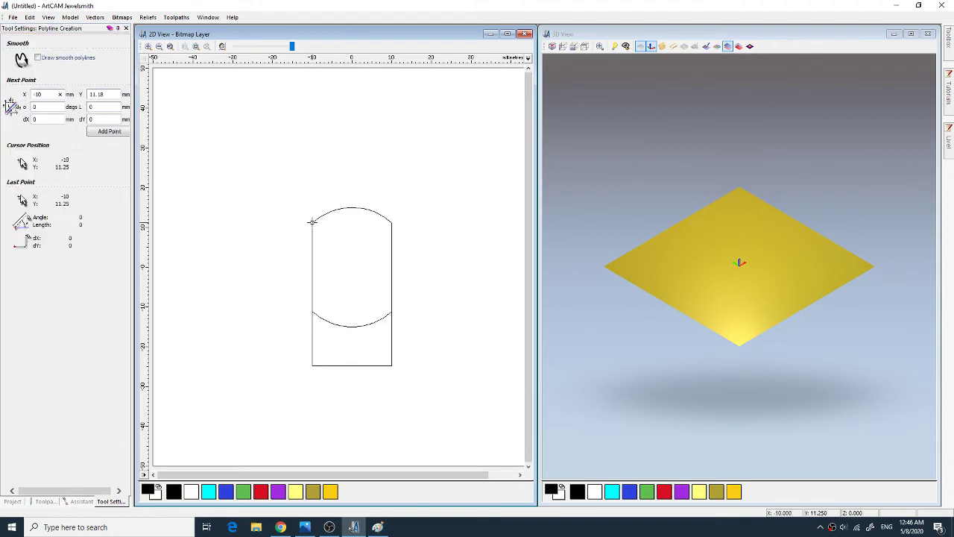
{"action": "left_click", "coordinate": [392, 224]}
{"action": "key", "text": "Escape"}
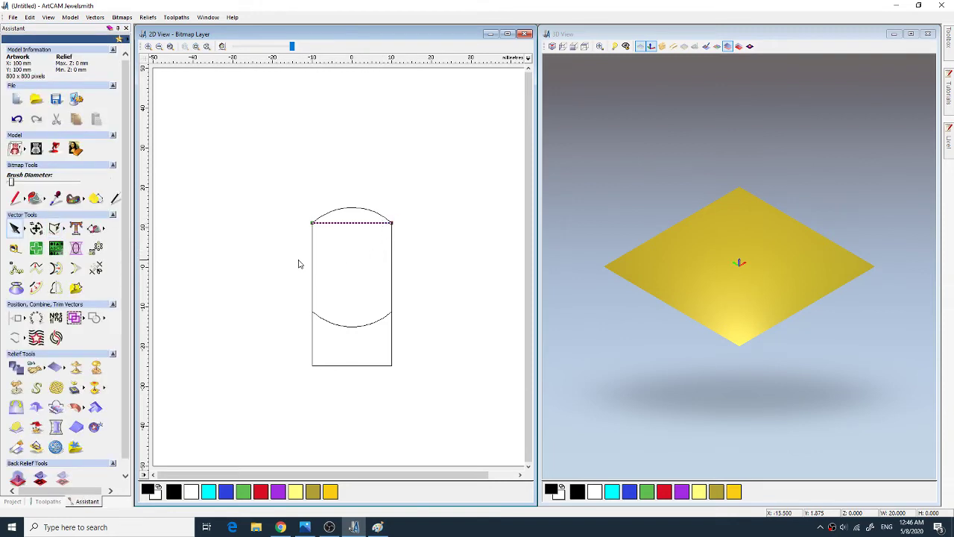
Step: Delete the open rectangle and the lower arc, keeping only the upper arc and its horizontal chord
{"action": "left_click", "coordinate": [312, 266]}
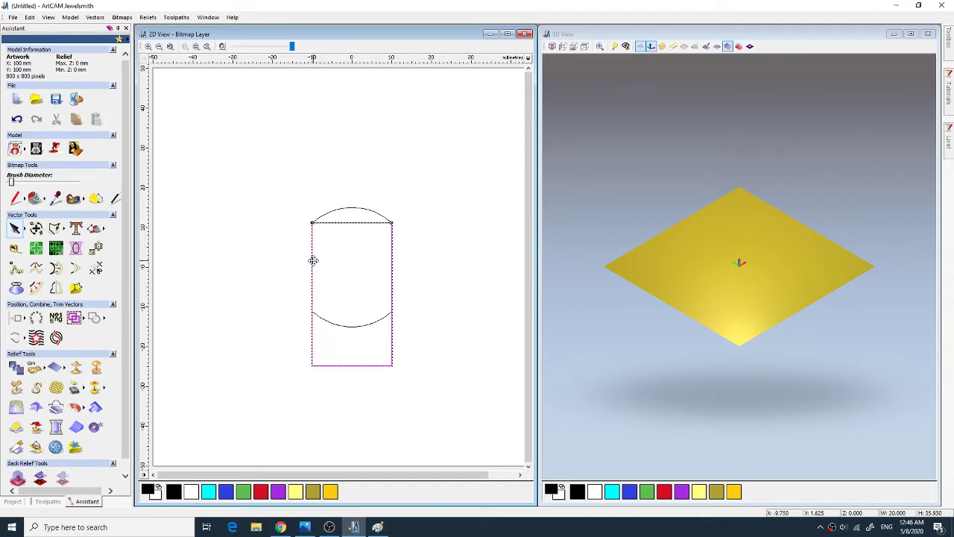
{"action": "key", "text": "Delete"}
{"action": "left_click_drag", "start_coordinate": [282, 291], "coordinate": [397, 379]}
{"action": "key", "text": "Delete"}
{"action": "scroll", "coordinate": [353, 260], "scroll_direction": "up", "scroll_amount": 1}
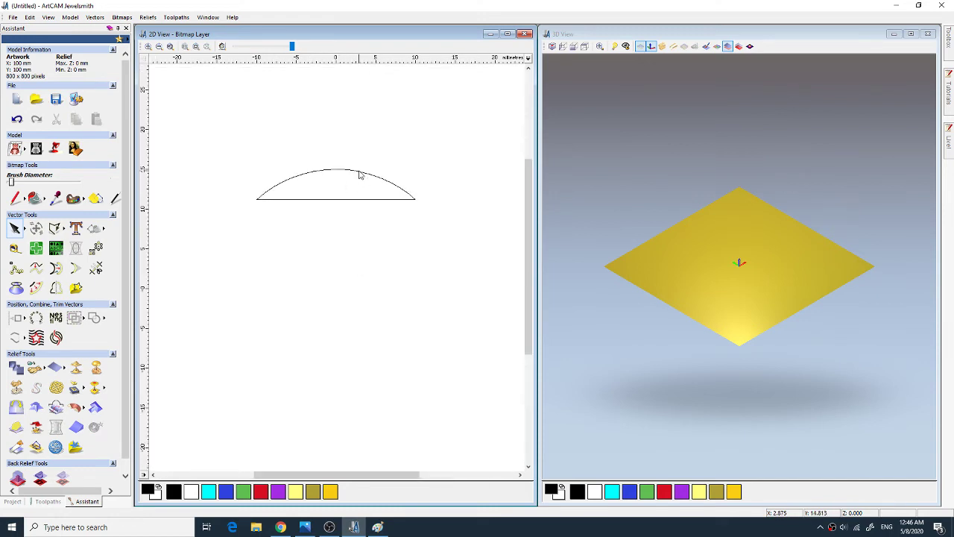
{"action": "left_click", "coordinate": [359, 174]}
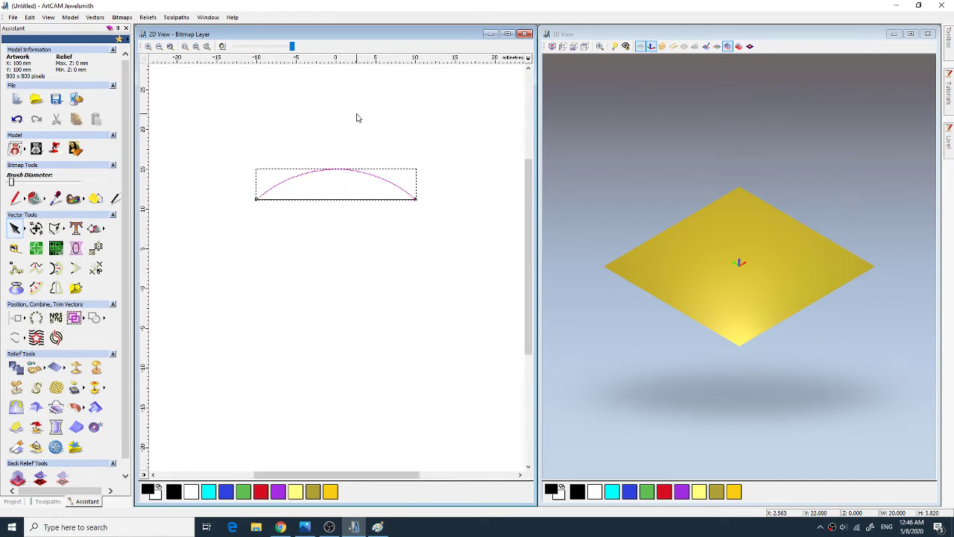
{"action": "left_click", "coordinate": [339, 125]}
Step: Draw a vertical line about 8.4 mm long from the chord's midpoint upward through the top of the arc
{"action": "left_click", "coordinate": [55, 228]}
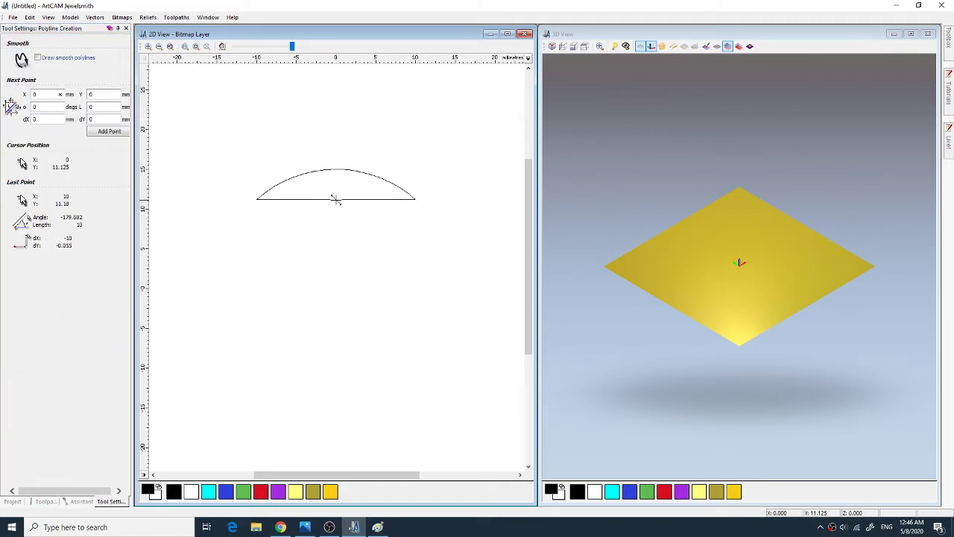
{"action": "left_click", "coordinate": [335, 198]}
{"action": "left_click", "coordinate": [335, 135]}
{"action": "key", "text": "Escape"}
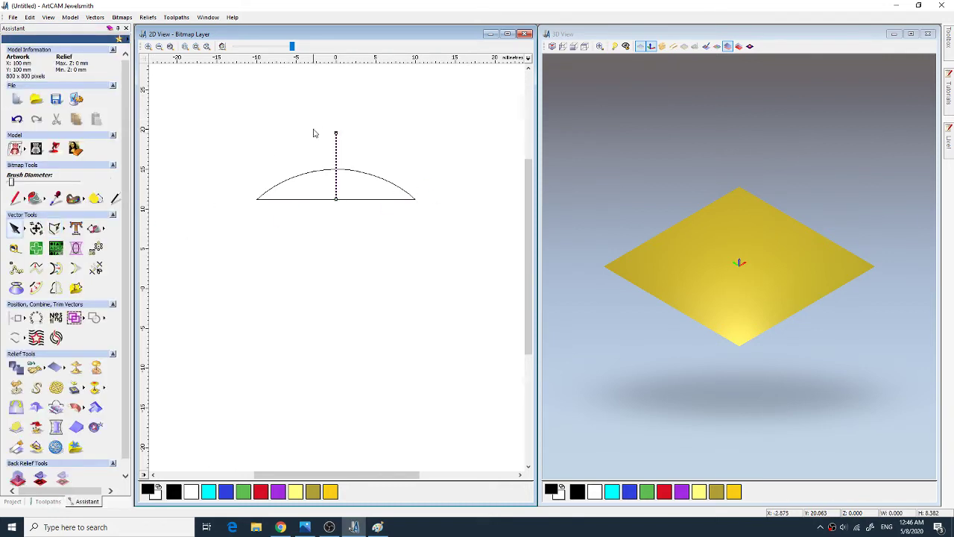
{"action": "left_click", "coordinate": [269, 162]}
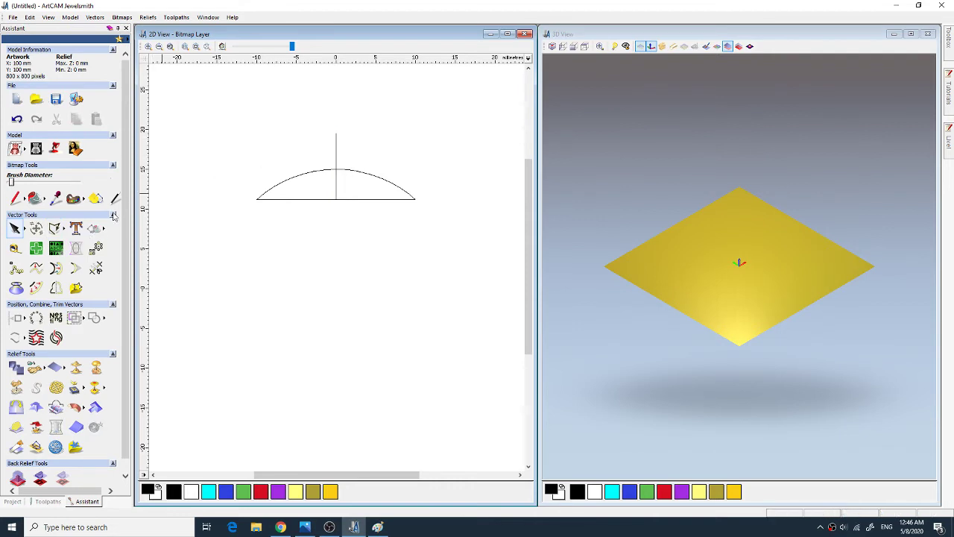
Step: Trim off the right half of the chord and arc and the vertical line's part above the arc, and leave the Trim tool
{"action": "left_click", "coordinate": [96, 268]}
{"action": "left_click", "coordinate": [357, 200]}
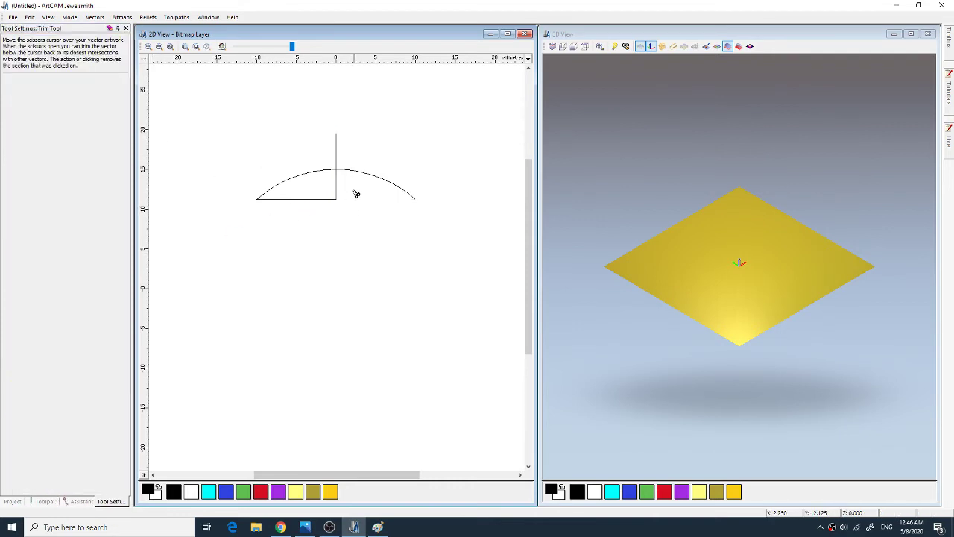
{"action": "left_click", "coordinate": [358, 174]}
{"action": "left_click", "coordinate": [336, 153]}
{"action": "left_click", "coordinate": [127, 28]}
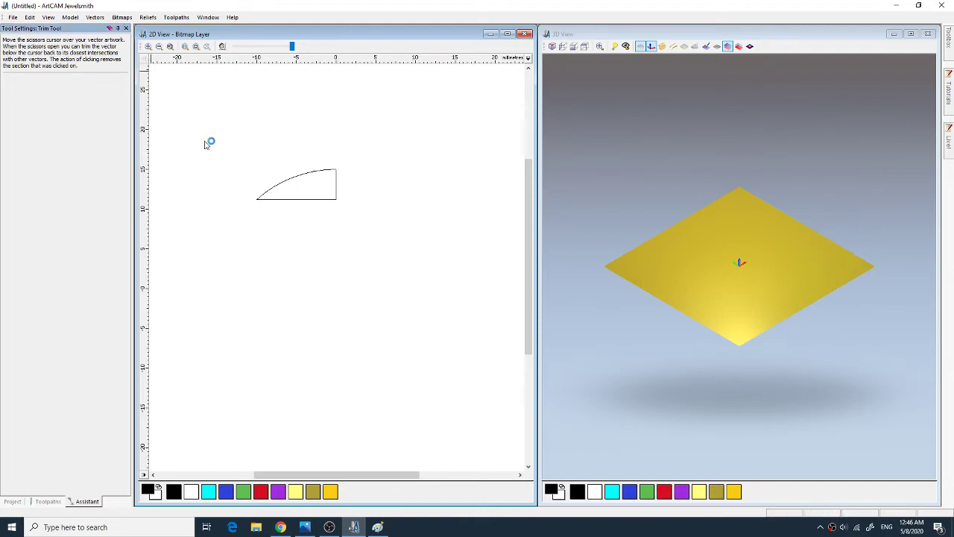
Step: Delete the horizontal base line and join the half arc and vertical line into one open vector
{"action": "left_click", "coordinate": [301, 199]}
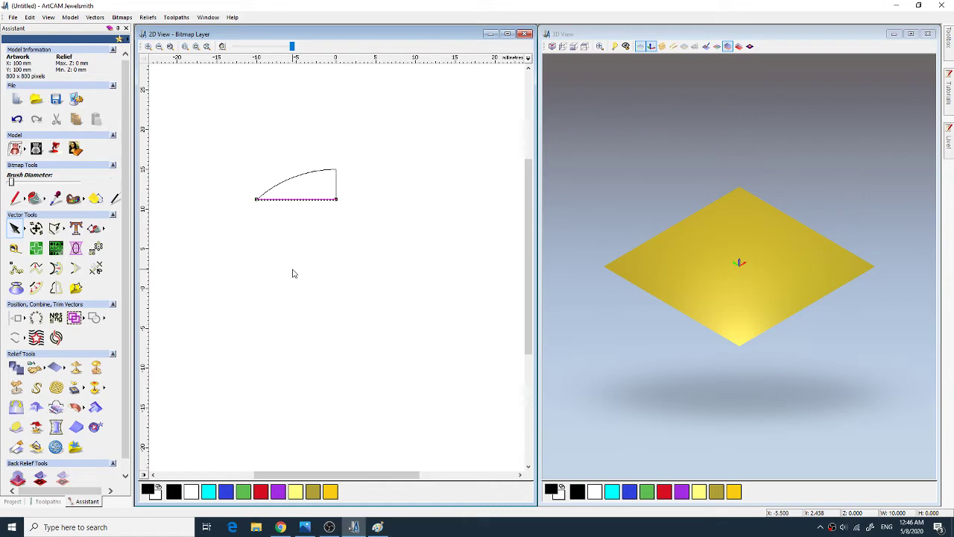
{"action": "key", "text": "Delete"}
{"action": "left_click", "coordinate": [305, 177]}
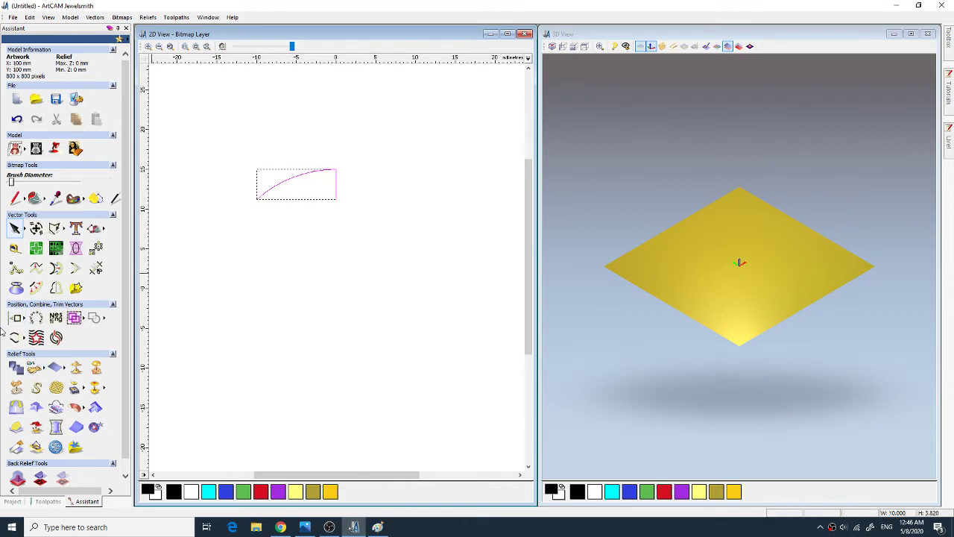
{"action": "left_click", "coordinate": [23, 341]}
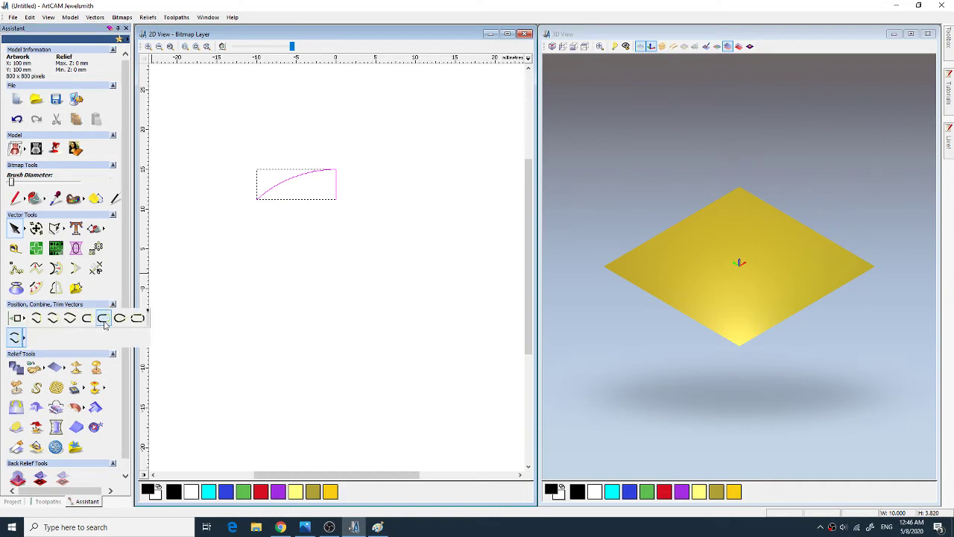
{"action": "left_click", "coordinate": [73, 319]}
{"action": "left_click", "coordinate": [283, 266]}
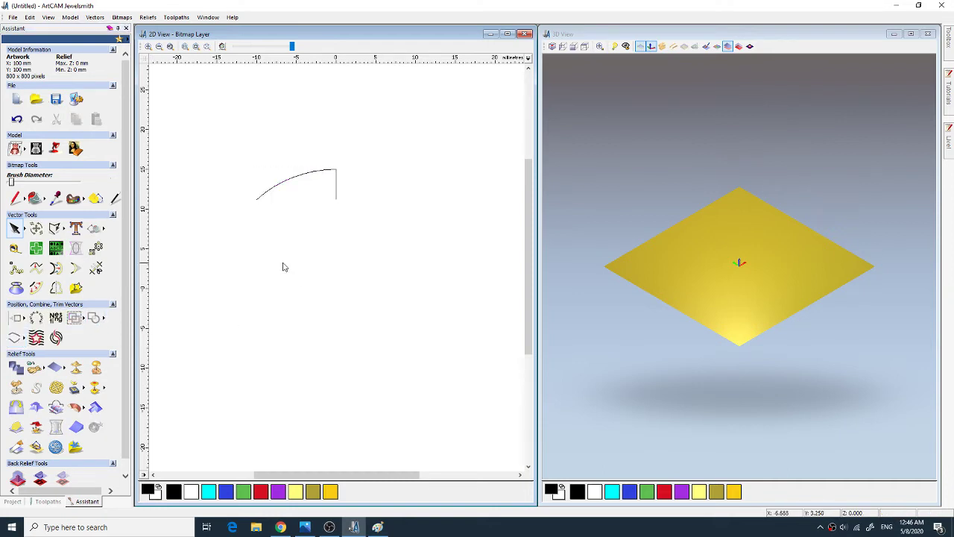
{"action": "left_click", "coordinate": [299, 179]}
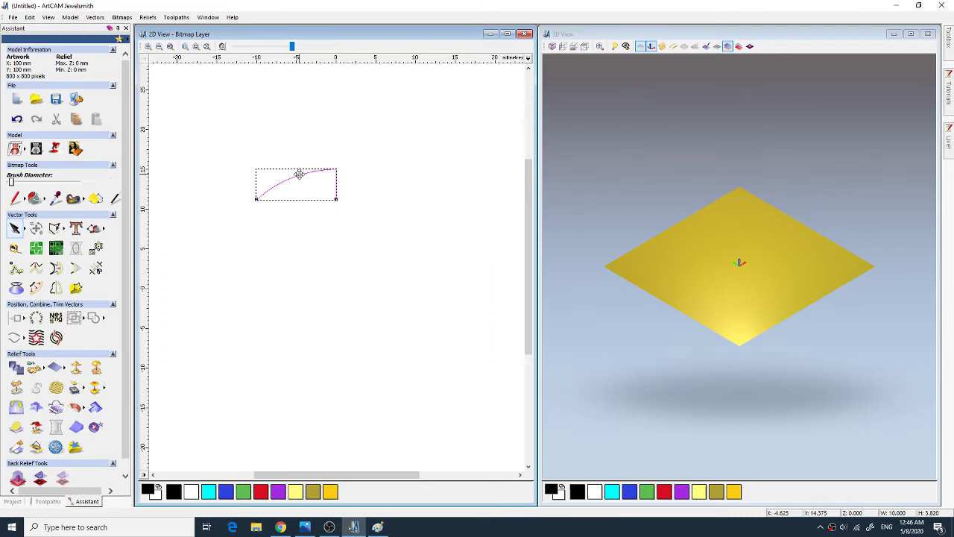
{"action": "left_click", "coordinate": [417, 149]}
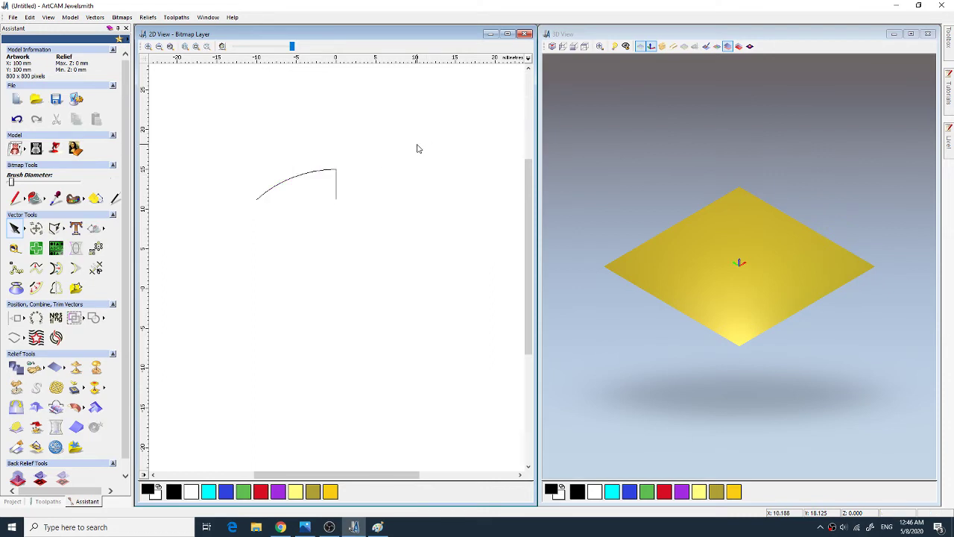
Step: Start a Spin relief with the joined vector as start profile, sweeping through 360 degrees with the Add combine mode
{"action": "left_click", "coordinate": [331, 173]}
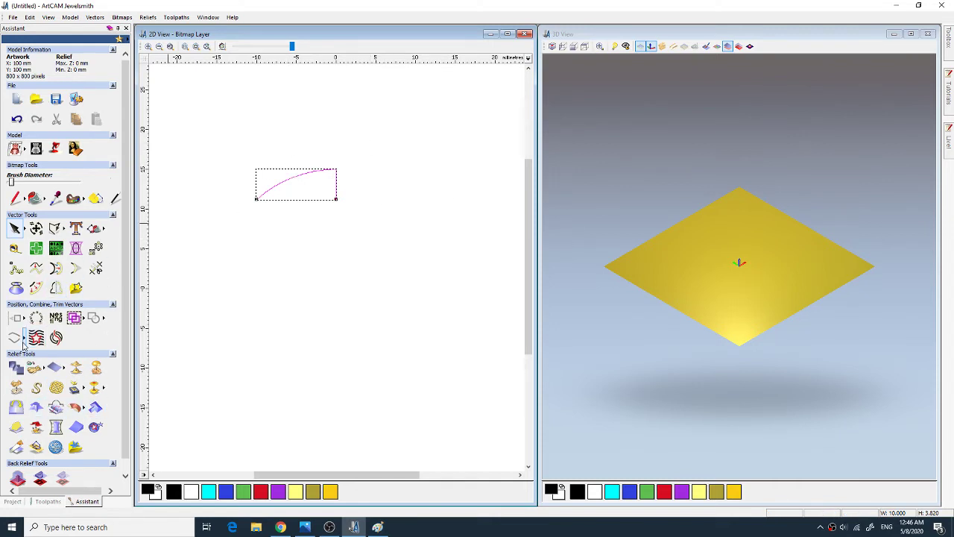
{"action": "scroll", "coordinate": [124, 411], "scroll_direction": "down", "scroll_amount": 1}
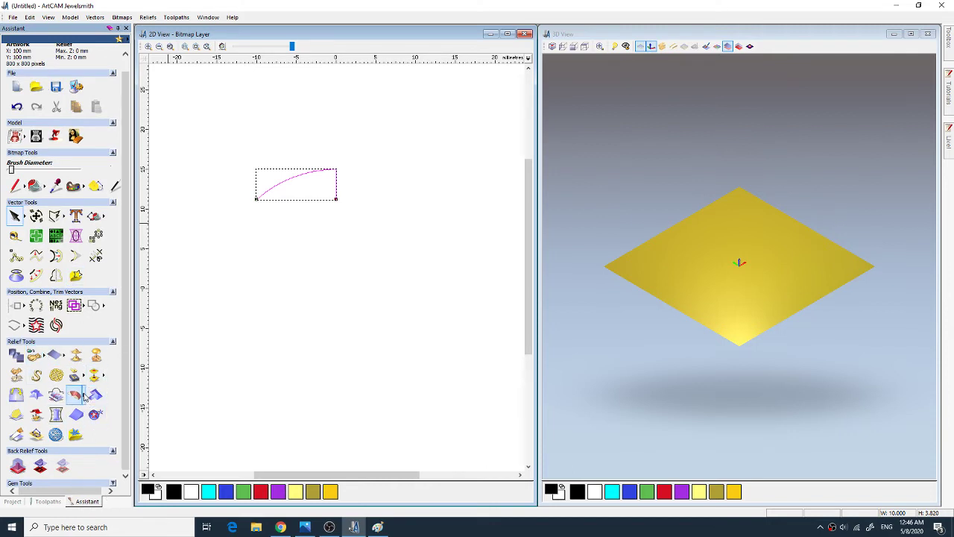
{"action": "left_click", "coordinate": [83, 395]}
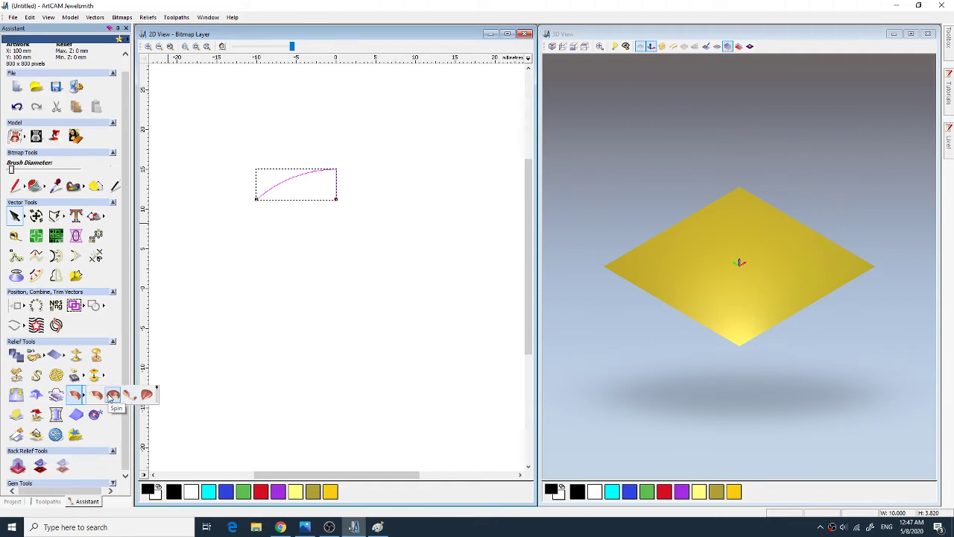
{"action": "left_click", "coordinate": [112, 396]}
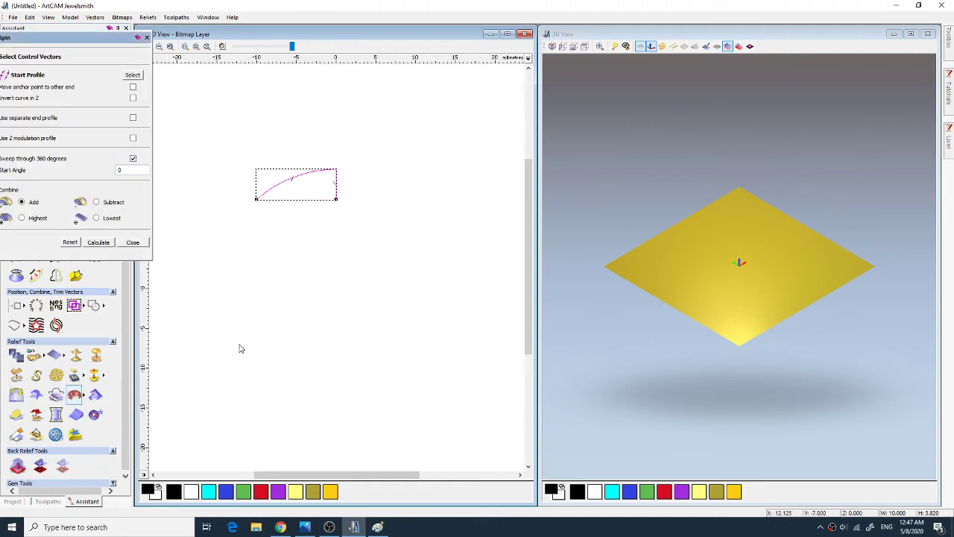
{"action": "left_click", "coordinate": [131, 76]}
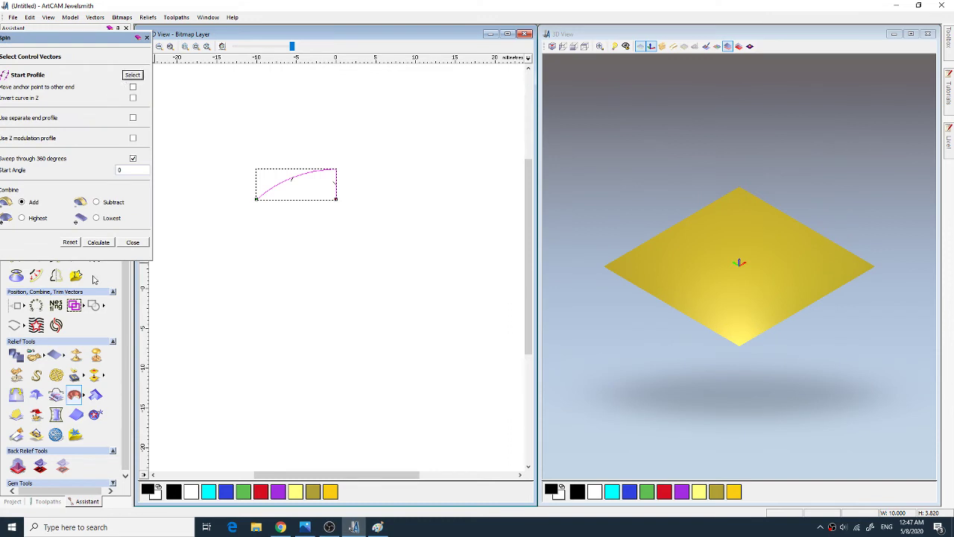
Step: Try to calculate the Spin relief with the profile's current direction, and undo that relief
{"action": "left_click", "coordinate": [95, 243]}
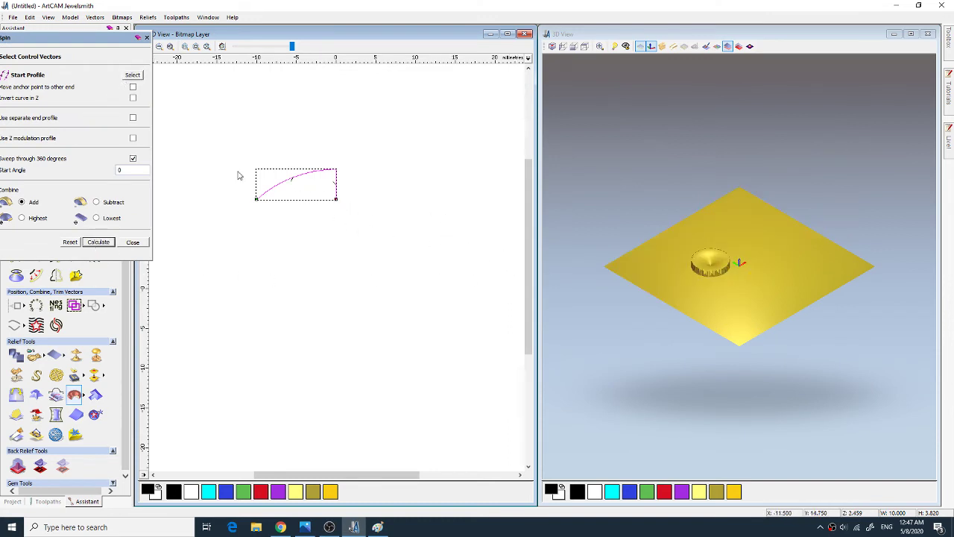
{"action": "left_click", "coordinate": [30, 17]}
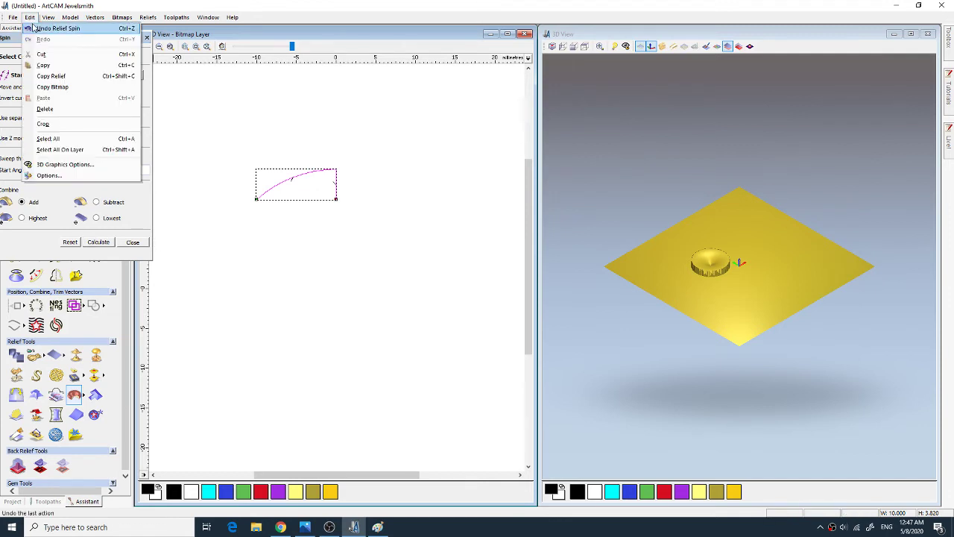
{"action": "left_click", "coordinate": [39, 30]}
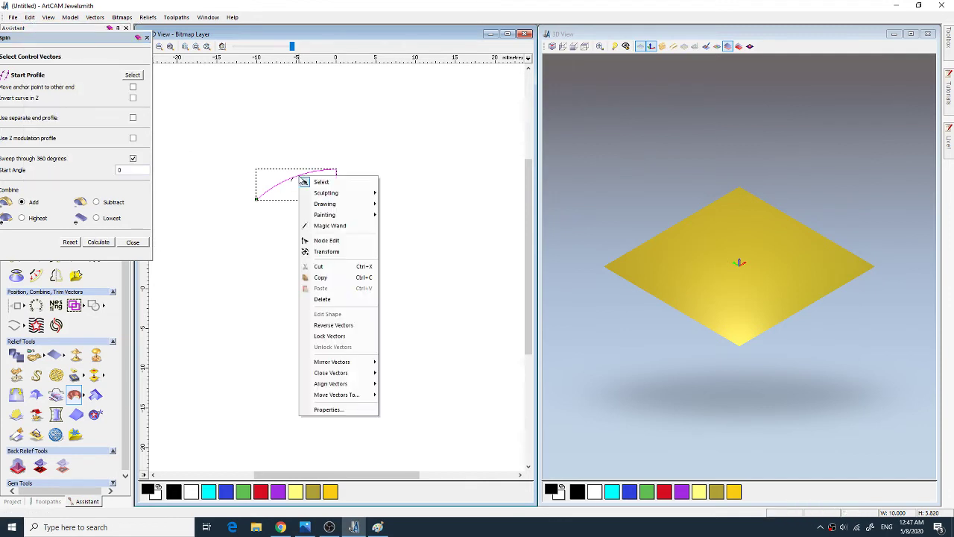
Step: Reverse the direction of the profile vector and calculate the Spin relief again
{"action": "right_click", "coordinate": [298, 174]}
{"action": "left_click", "coordinate": [327, 328]}
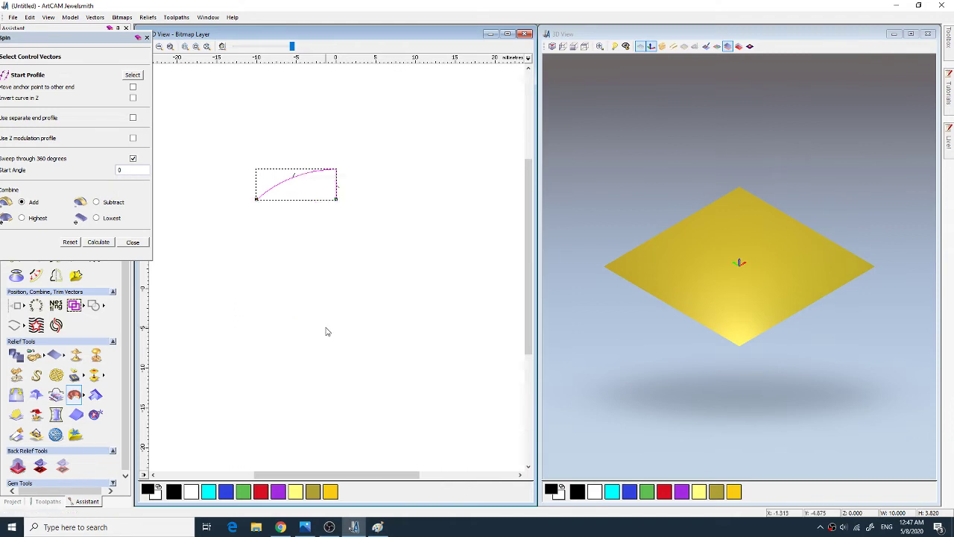
{"action": "left_click", "coordinate": [98, 242]}
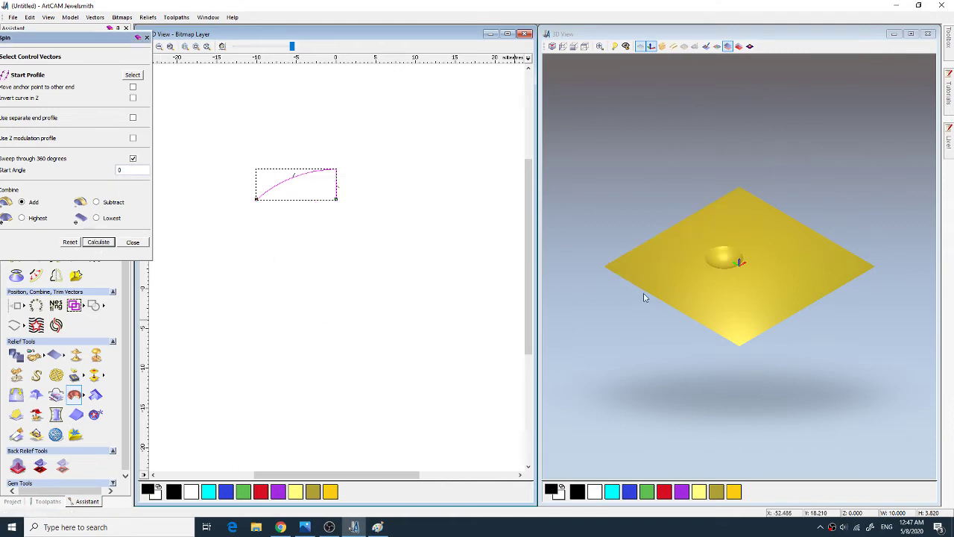
Step: Examine the spun recess from close up in the 3D view and toggle the relief preview in the 2D view
{"action": "left_click", "coordinate": [730, 195]}
{"action": "scroll", "coordinate": [731, 194], "scroll_direction": "up", "scroll_amount": 5}
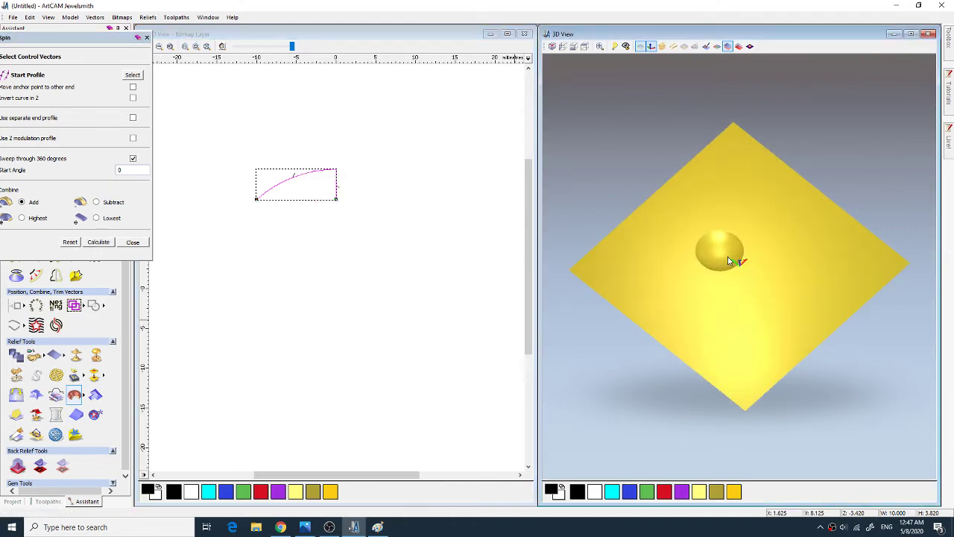
{"action": "left_click_drag", "start_coordinate": [734, 192], "coordinate": [656, 208]}
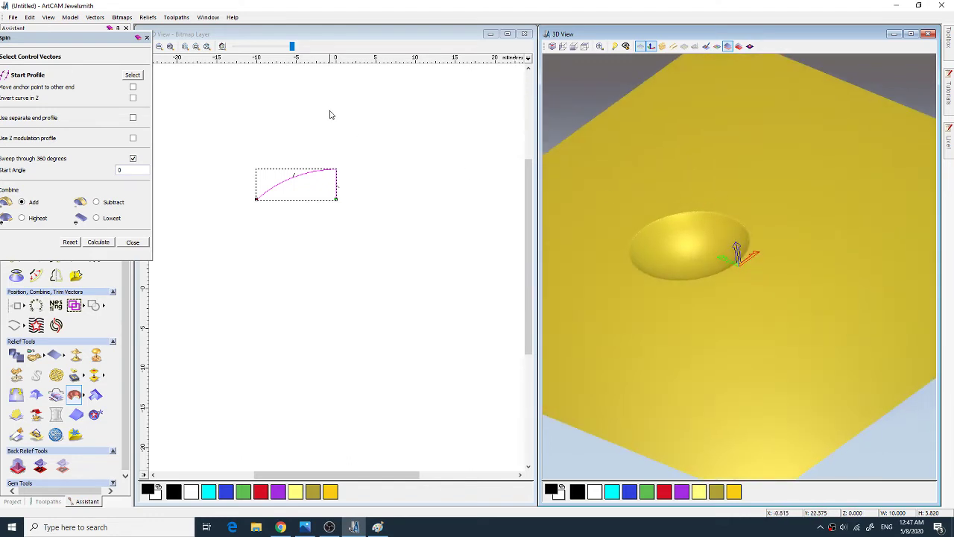
{"action": "left_click", "coordinate": [223, 46]}
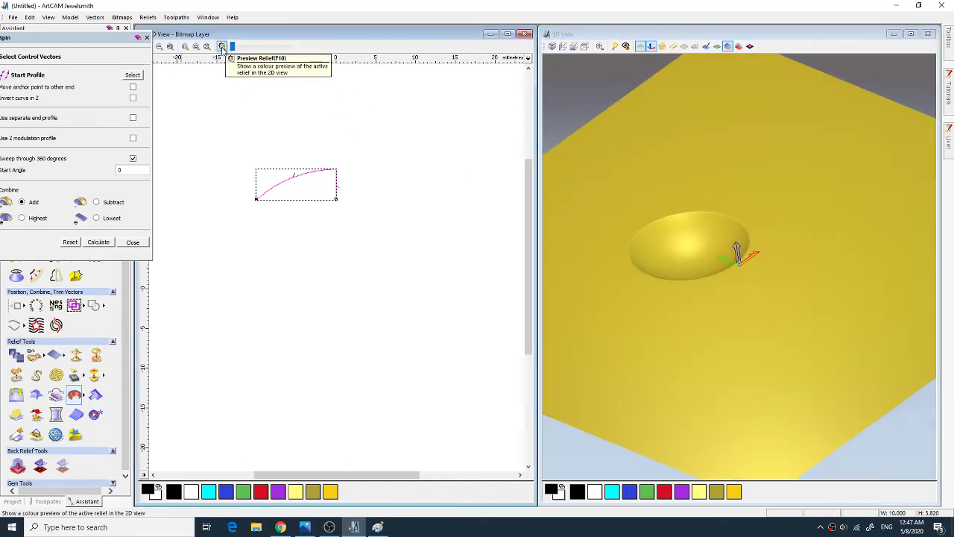
{"action": "left_click", "coordinate": [222, 46]}
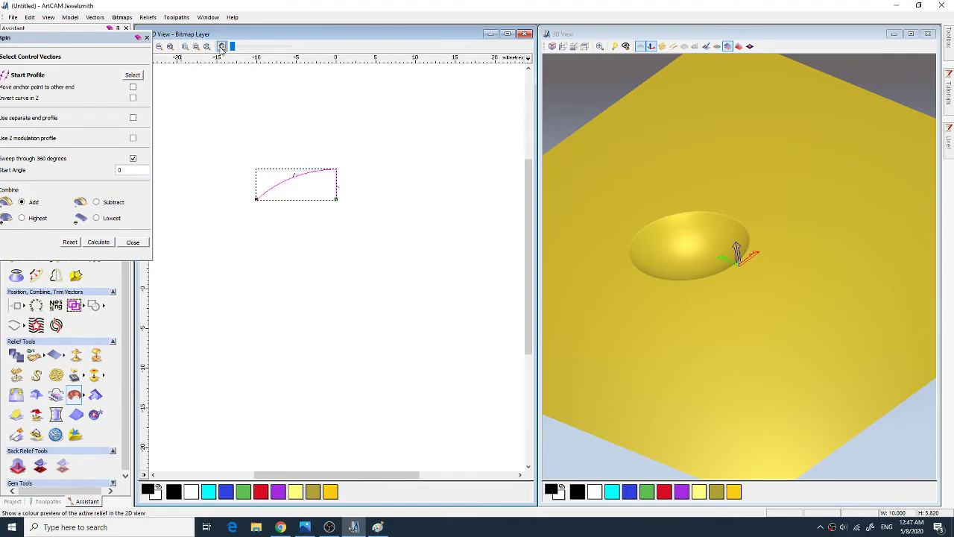
Step: View the spun recess from above in the 3D view and close the Spin tool
{"action": "left_click", "coordinate": [434, 307]}
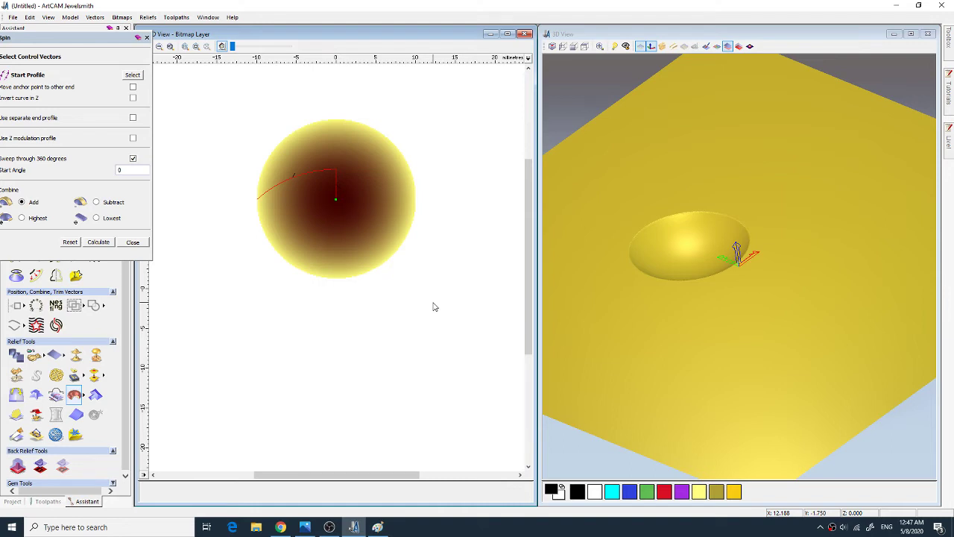
{"action": "left_click_drag", "start_coordinate": [827, 303], "coordinate": [716, 313]}
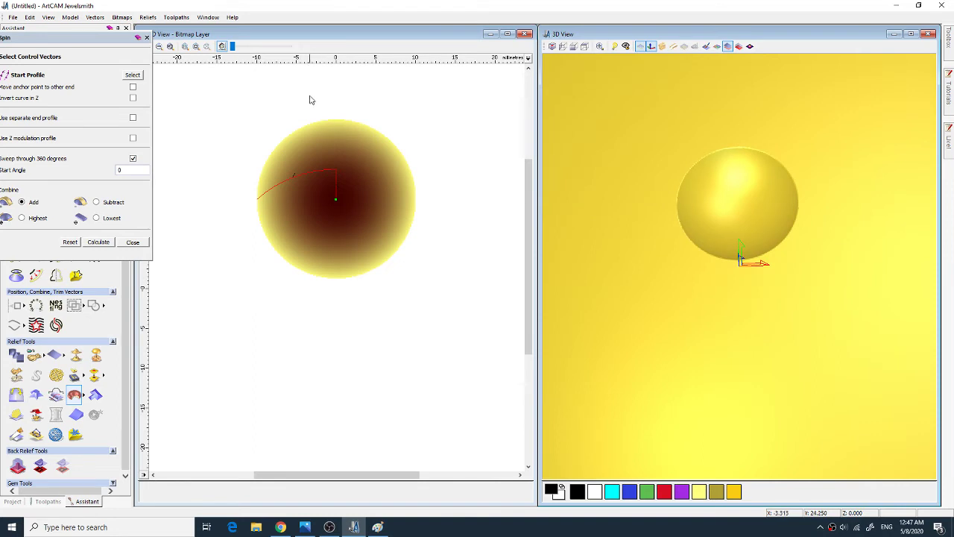
{"action": "left_click_drag", "start_coordinate": [88, 39], "coordinate": [139, 64]}
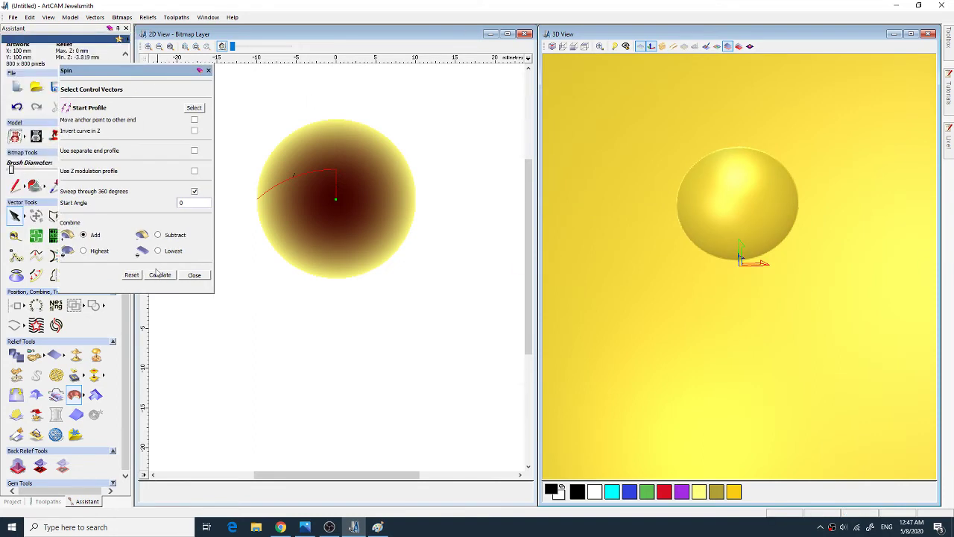
{"action": "left_click", "coordinate": [194, 275]}
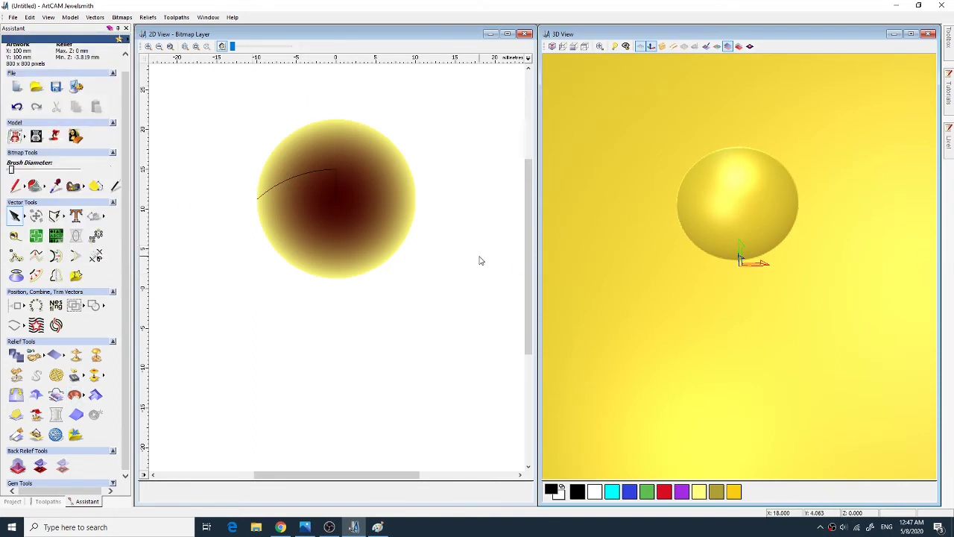
{"action": "left_click", "coordinate": [323, 173]}
{"action": "left_click", "coordinate": [323, 169]}
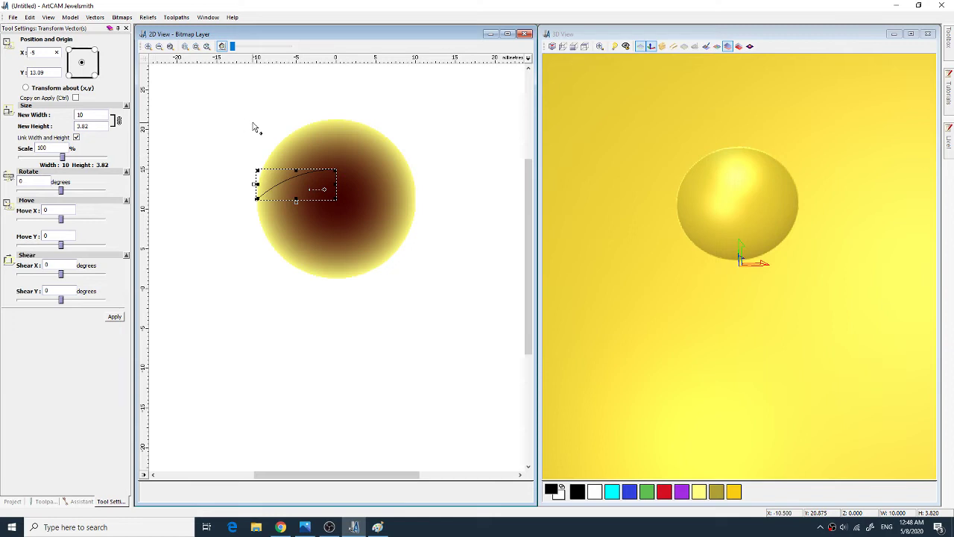
{"action": "key", "text": "Escape"}
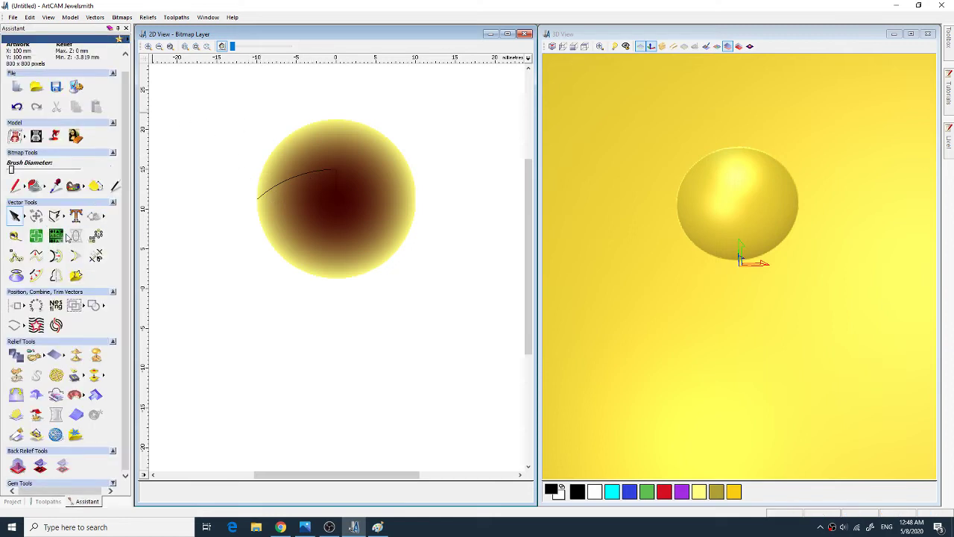
Step: Create a circle vector with a 20 mm diameter around the recess in the 2D view
{"action": "left_click", "coordinate": [66, 216]}
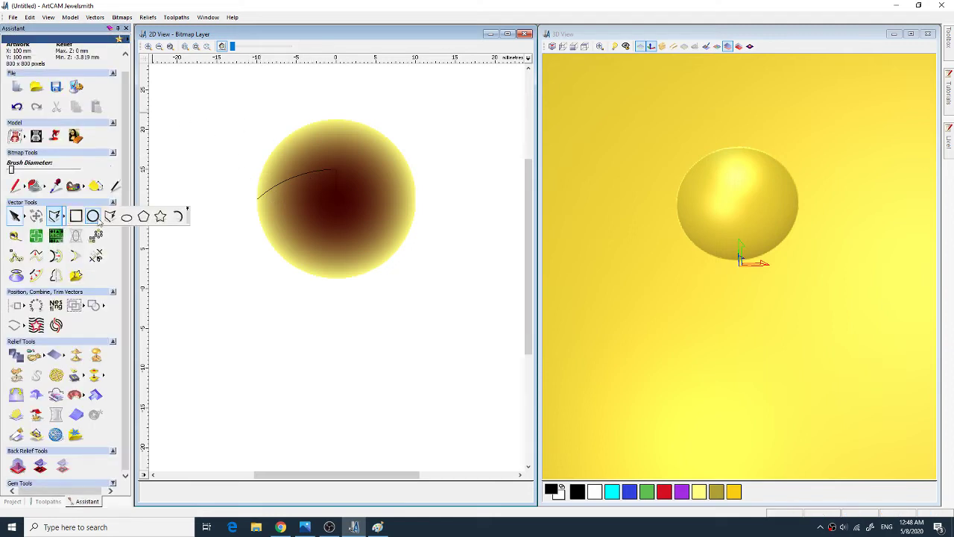
{"action": "left_click", "coordinate": [99, 217]}
{"action": "left_click_drag", "start_coordinate": [338, 201], "coordinate": [394, 258]}
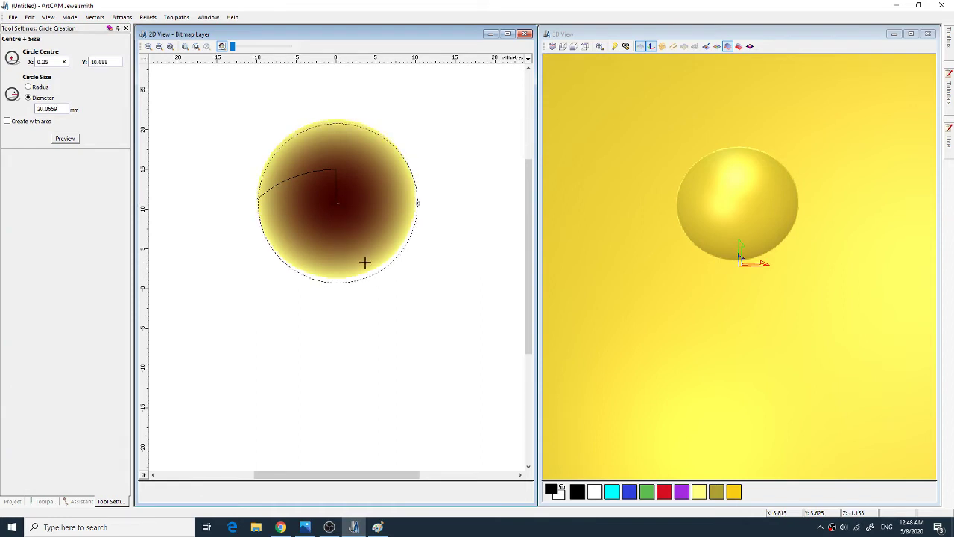
{"action": "double_click", "coordinate": [52, 109]}
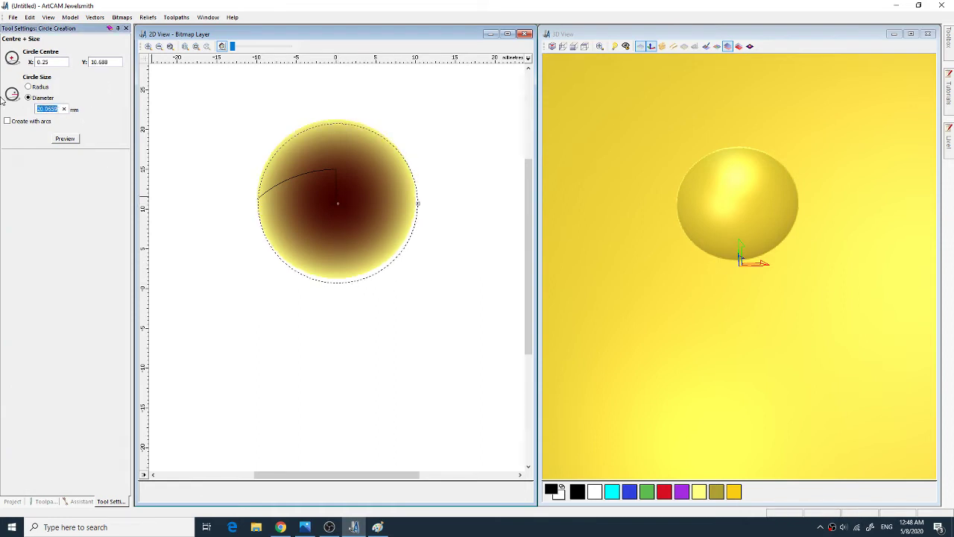
{"action": "type", "text": "20"}
{"action": "left_click", "coordinate": [66, 137]}
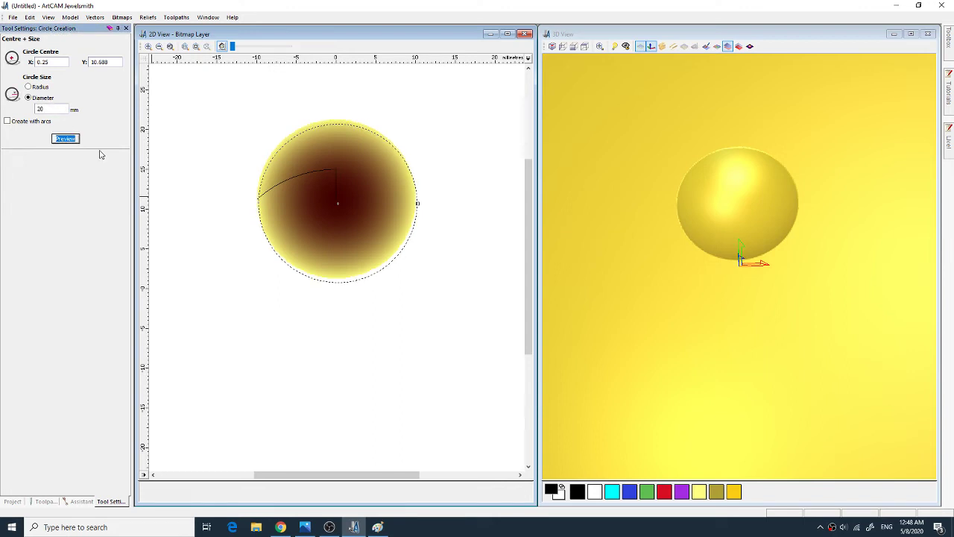
{"action": "left_click", "coordinate": [126, 28]}
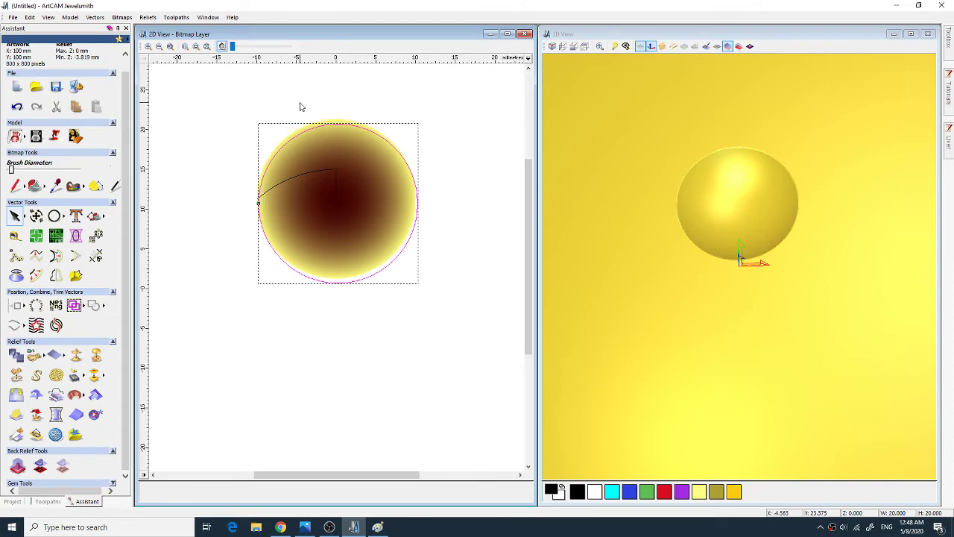
Step: Centre the 20 mm circle on the model and nudge it up until it lines up with the recess's rim
{"action": "key", "text": "Down"}
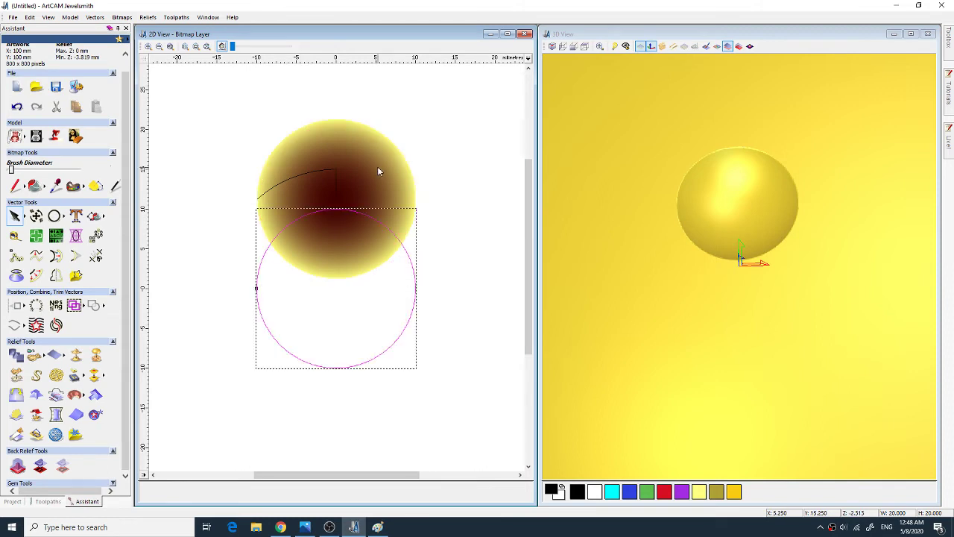
{"action": "key", "text": "Up"}
{"action": "key", "text": "Up"}
{"action": "key", "text": "Up"}
{"action": "key", "text": "Up"}
{"action": "key", "text": "Up"}
{"action": "key", "text": "Up"}
{"action": "key", "text": "Up"}
{"action": "key", "text": "Up"}
{"action": "key", "text": "Up"}
{"action": "key", "text": "Up"}
{"action": "key", "text": "Up"}
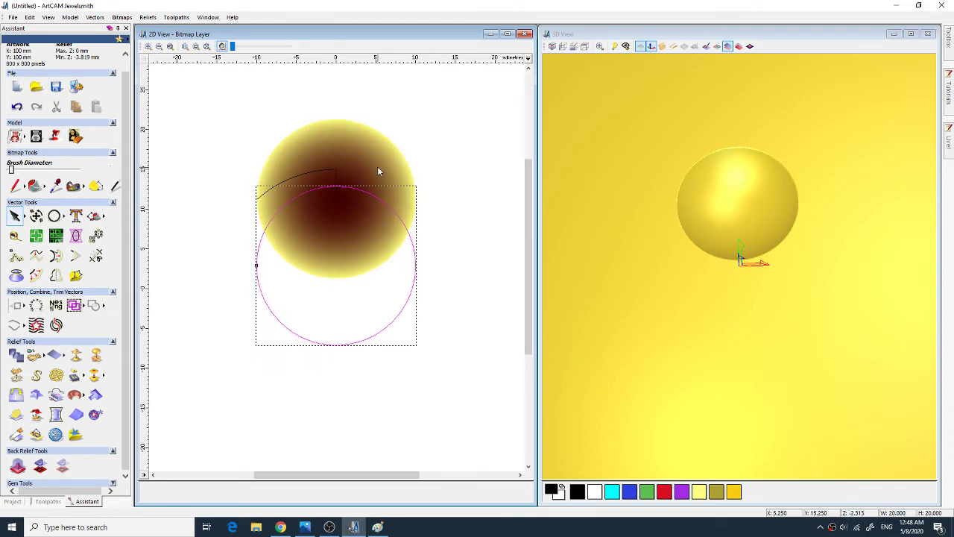
{"action": "key", "text": "Up"}
{"action": "key", "text": "Up"}
{"action": "key", "text": "Up"}
{"action": "key", "text": "Up"}
{"action": "key", "text": "Up"}
{"action": "key", "text": "Up"}
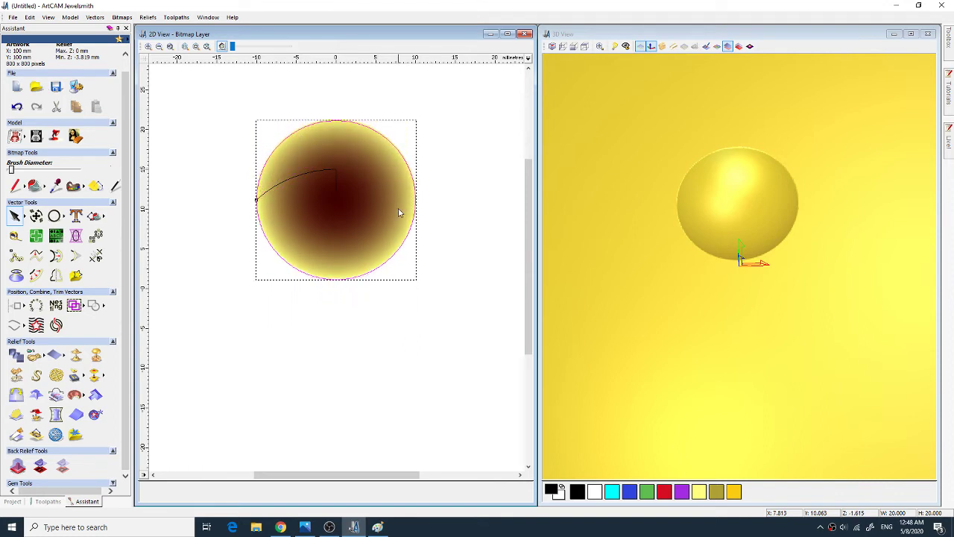
{"action": "left_click", "coordinate": [394, 388]}
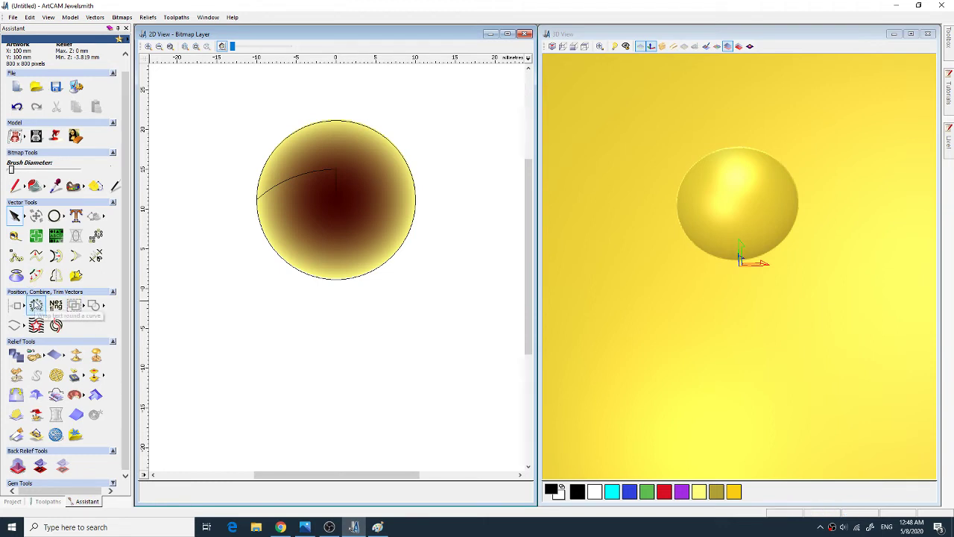
Step: Add the text PAN below the circle in Tahoma with a size of 5 mm
{"action": "left_click", "coordinate": [76, 216]}
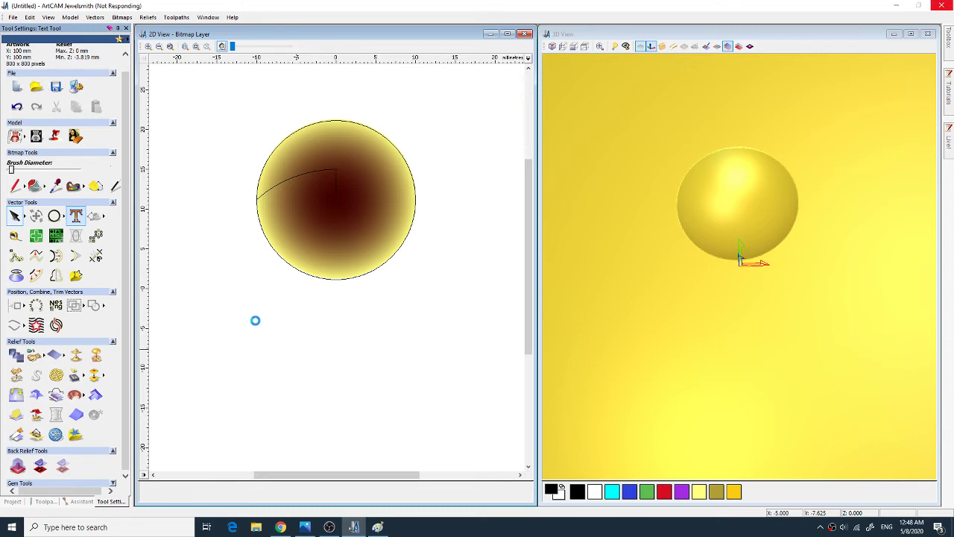
{"action": "left_click", "coordinate": [290, 361]}
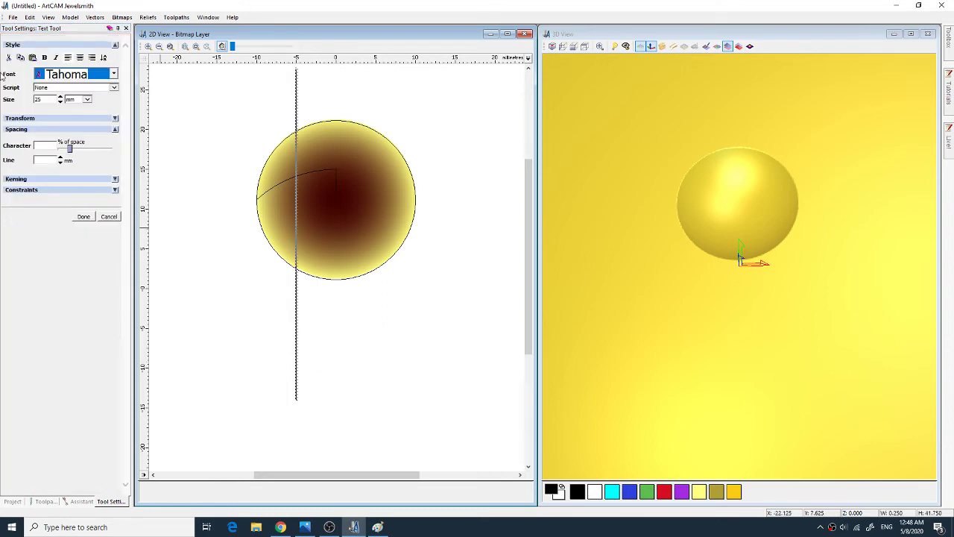
{"action": "double_click", "coordinate": [45, 99]}
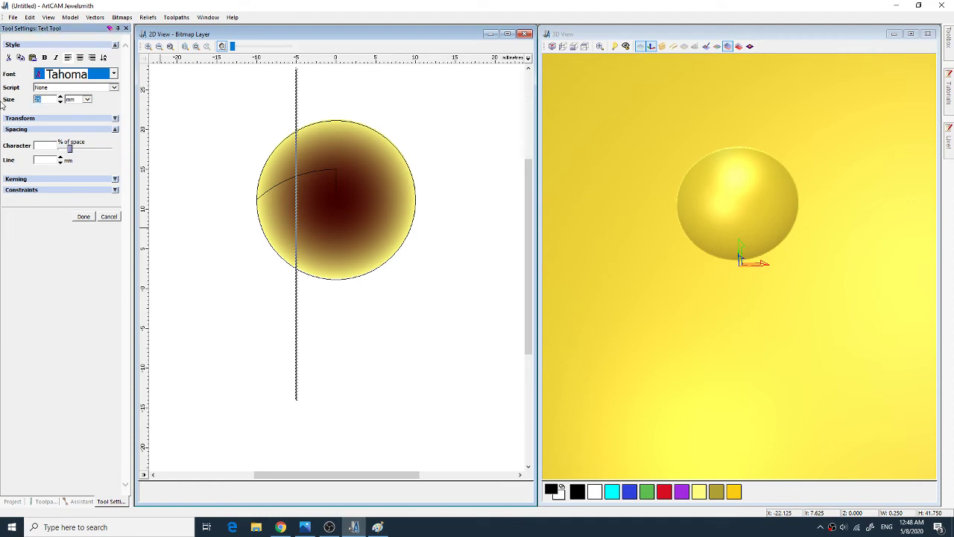
{"action": "type", "text": "5"}
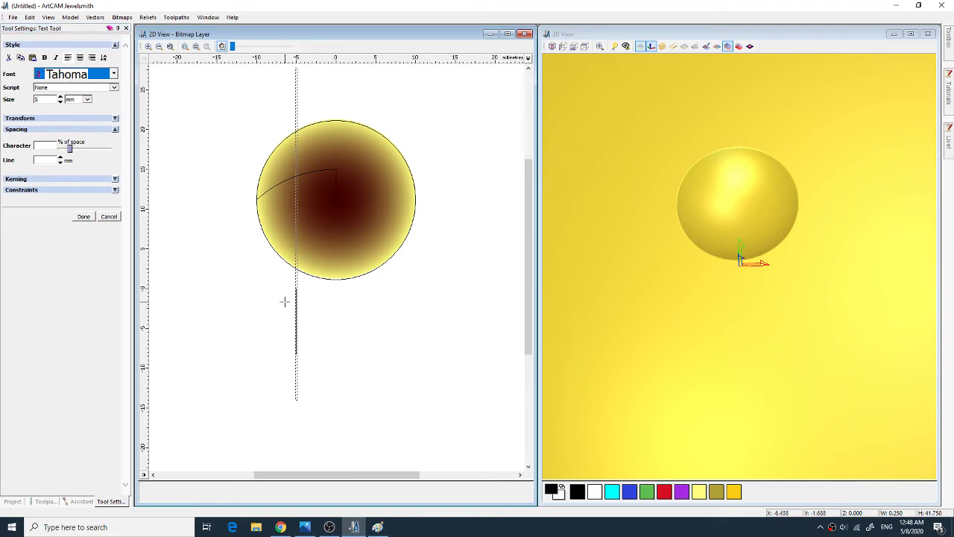
{"action": "type", "text": "P"}
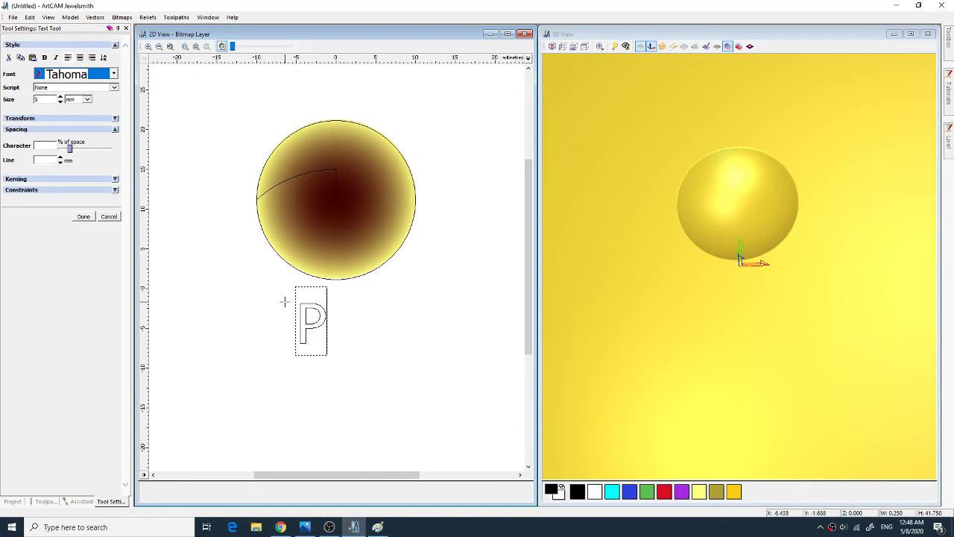
{"action": "type", "text": "a"}
{"action": "key", "text": "BackSpace"}
{"action": "type", "text": "AN"}
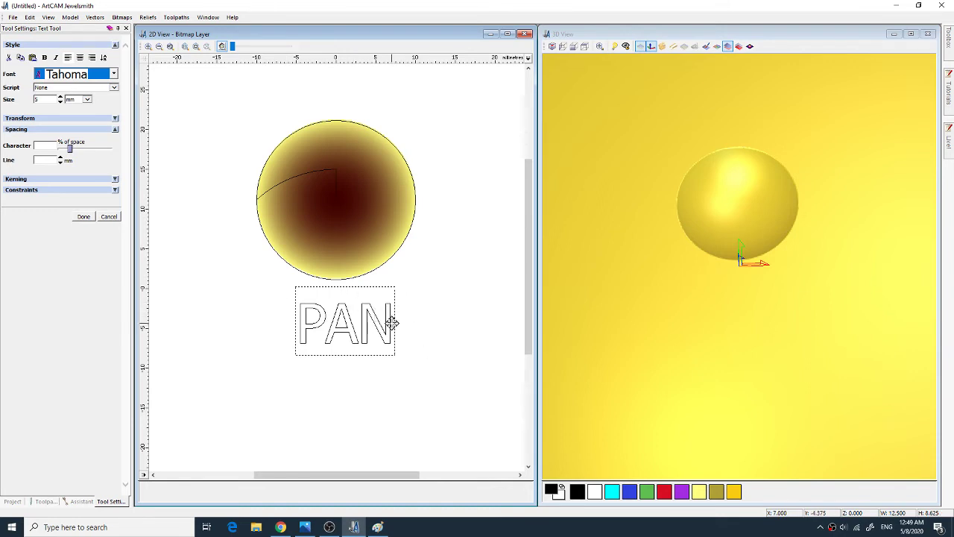
Step: Try the iso, dxf (arcs) and Romanus fonts on the whole PAN text and settle on the standard font
{"action": "left_click_drag", "start_coordinate": [388, 322], "coordinate": [288, 324]}
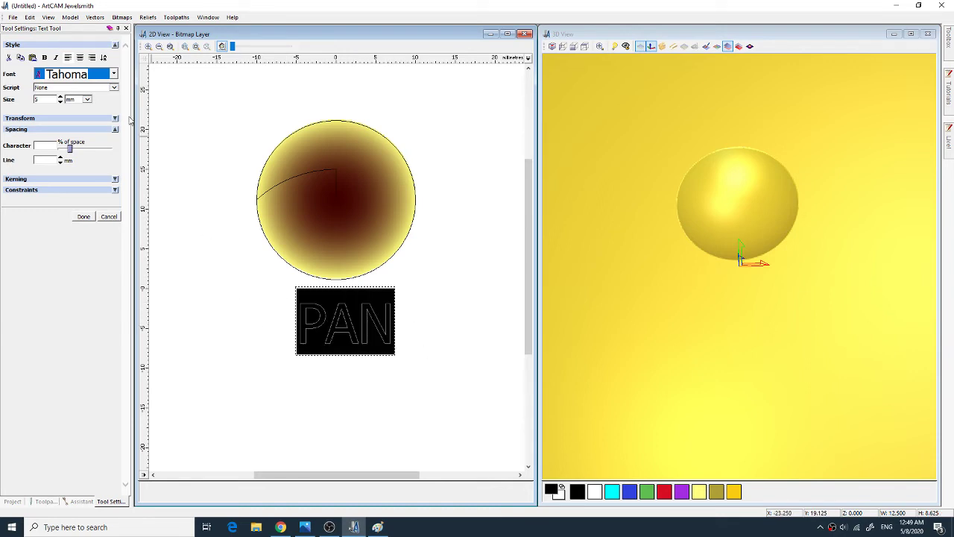
{"action": "left_click", "coordinate": [114, 74]}
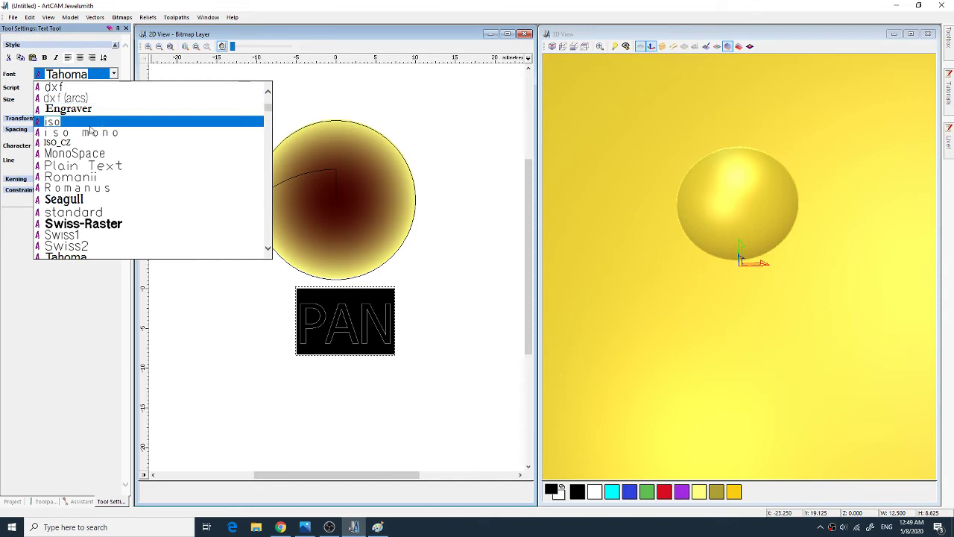
{"action": "key", "text": "Escape"}
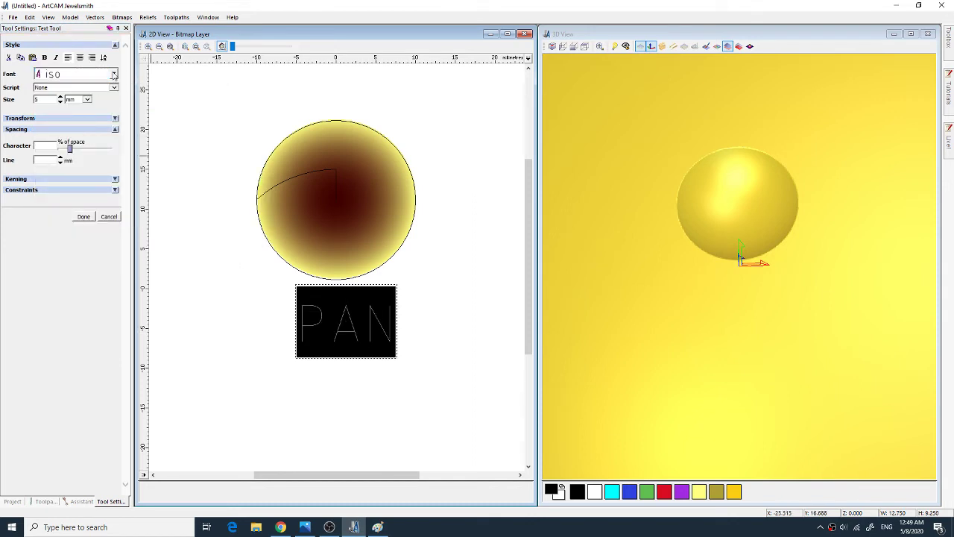
{"action": "left_click", "coordinate": [114, 74]}
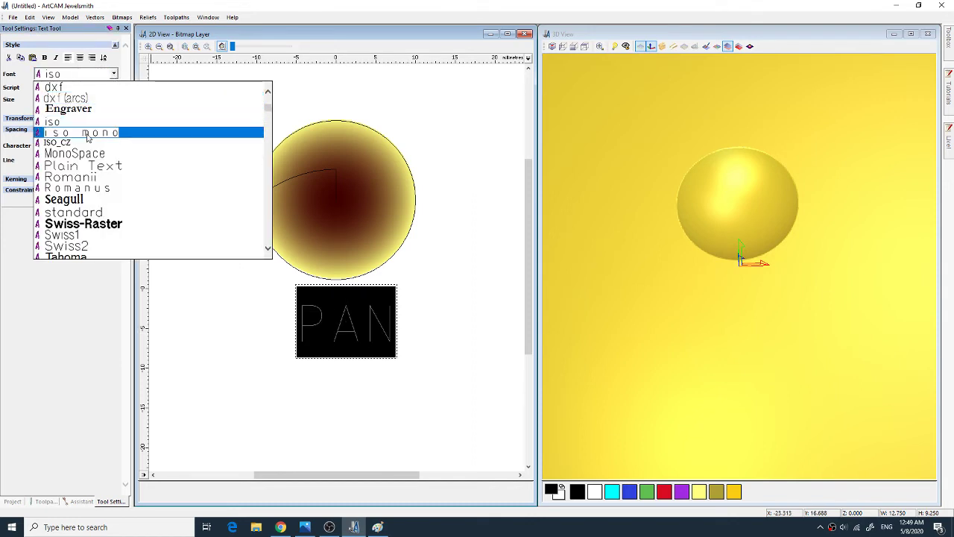
{"action": "left_click", "coordinate": [77, 100]}
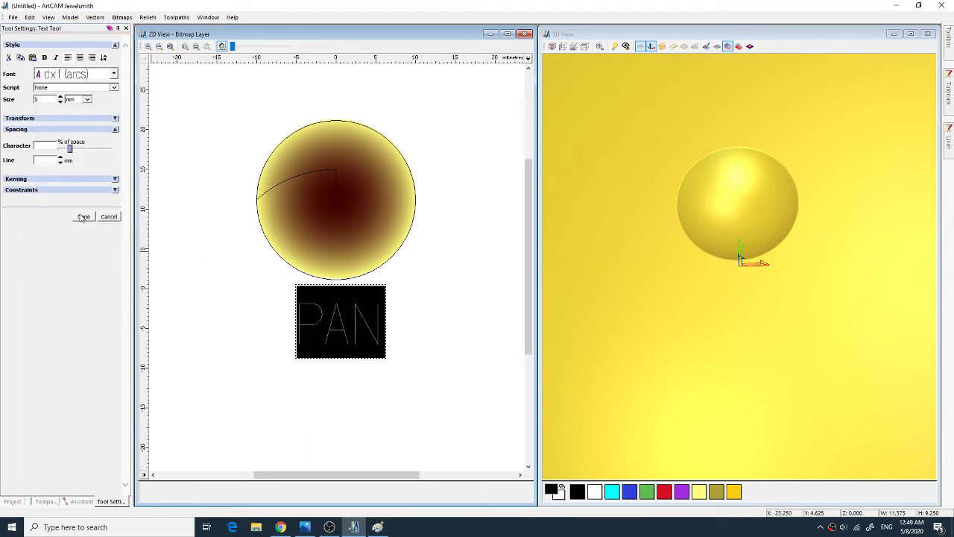
{"action": "left_click", "coordinate": [114, 74]}
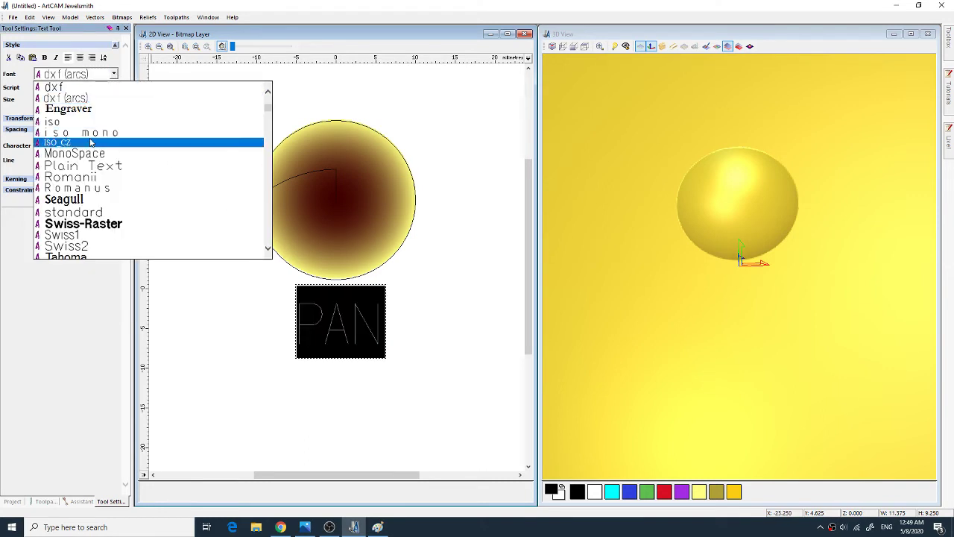
{"action": "left_click", "coordinate": [80, 190]}
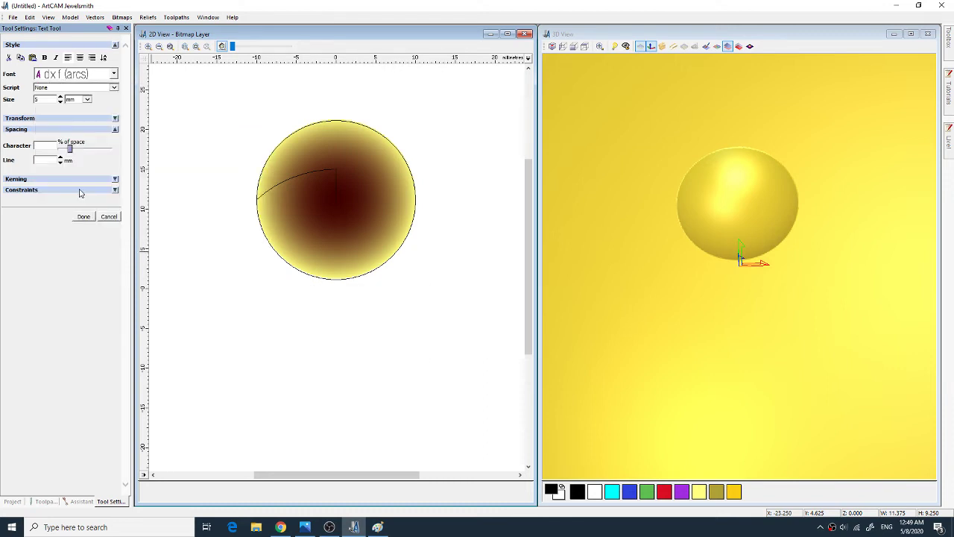
{"action": "left_click", "coordinate": [114, 74]}
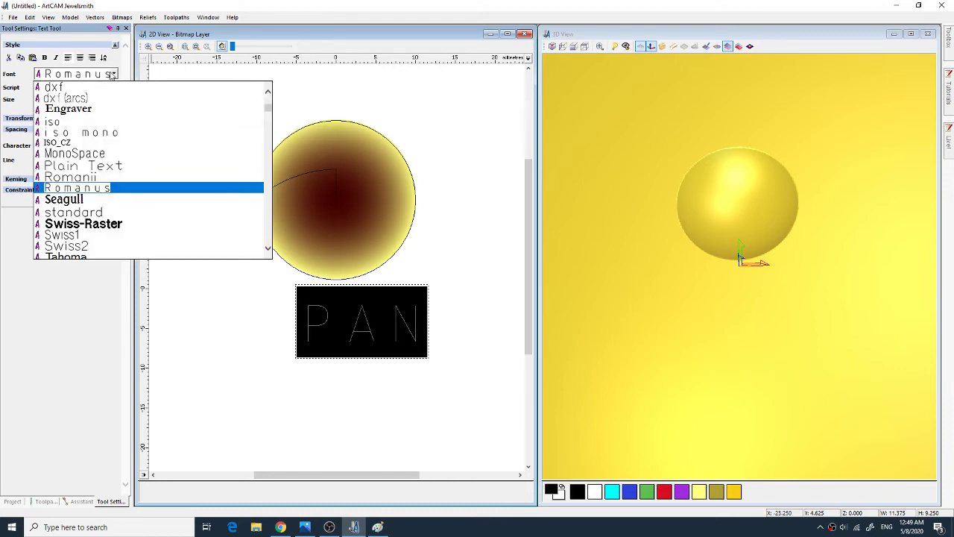
{"action": "left_click", "coordinate": [96, 214]}
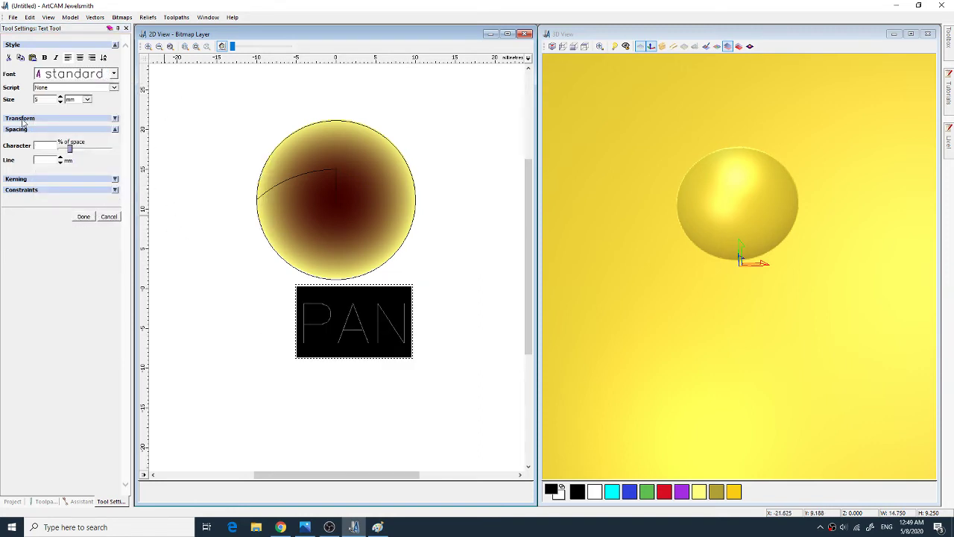
Step: Set the PAN text's size to 3 mm and finish the text
{"action": "left_click", "coordinate": [41, 101]}
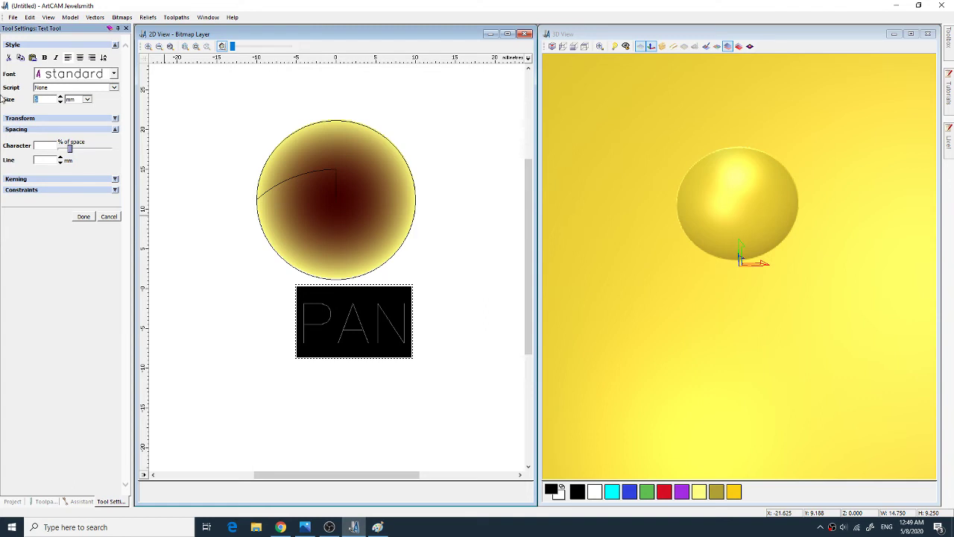
{"action": "key", "text": "Return"}
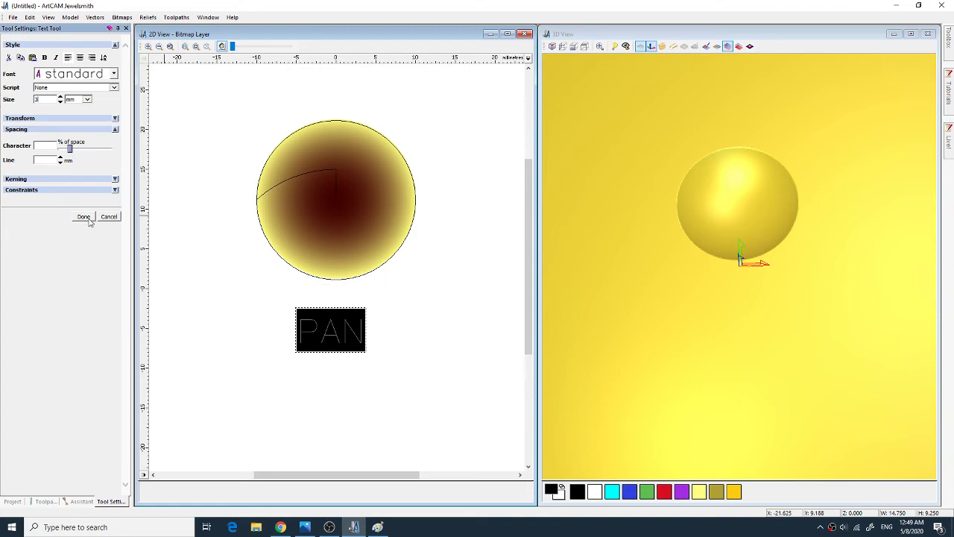
{"action": "left_click", "coordinate": [84, 217]}
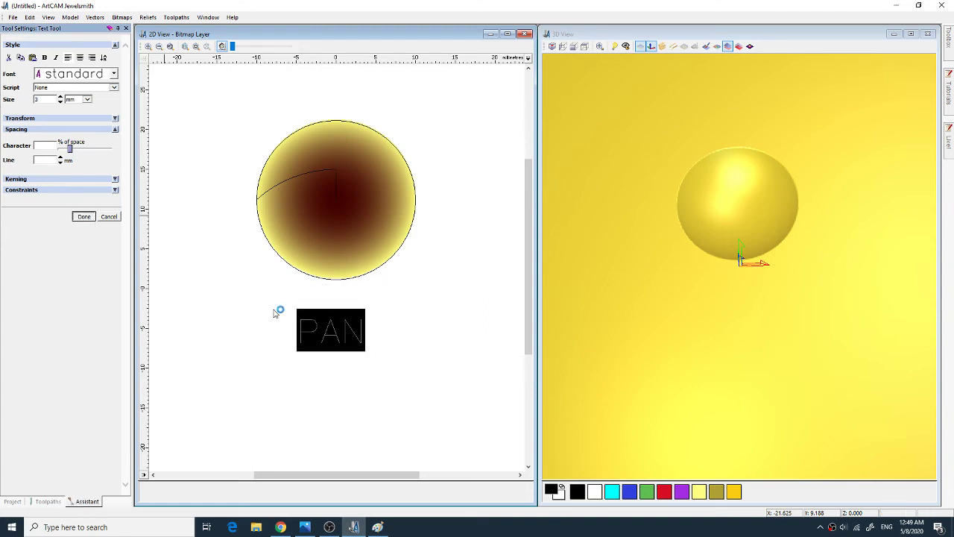
Step: Offset the 20 mm rim circle inwards by 2 mm with sharp corners, keeping the original circle
{"action": "left_click", "coordinate": [366, 127]}
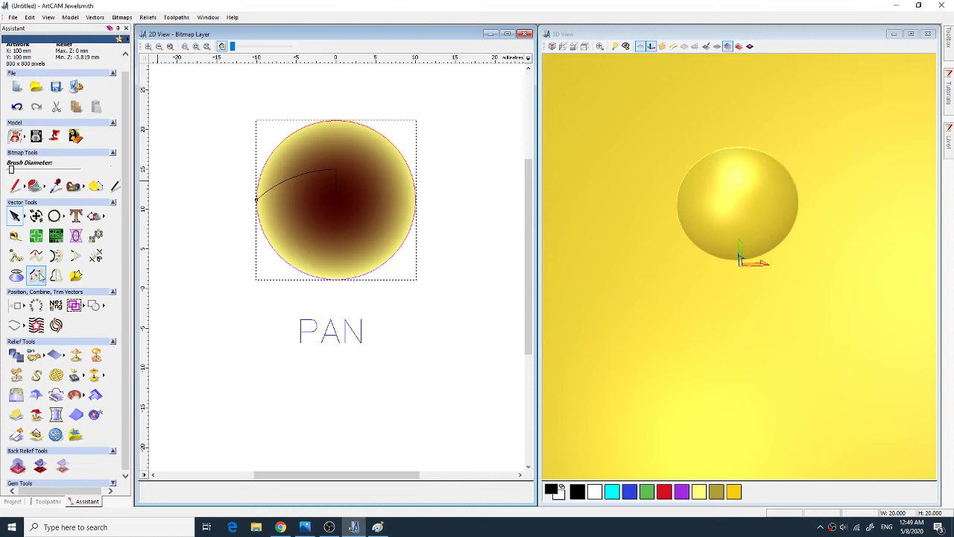
{"action": "left_click", "coordinate": [41, 276]}
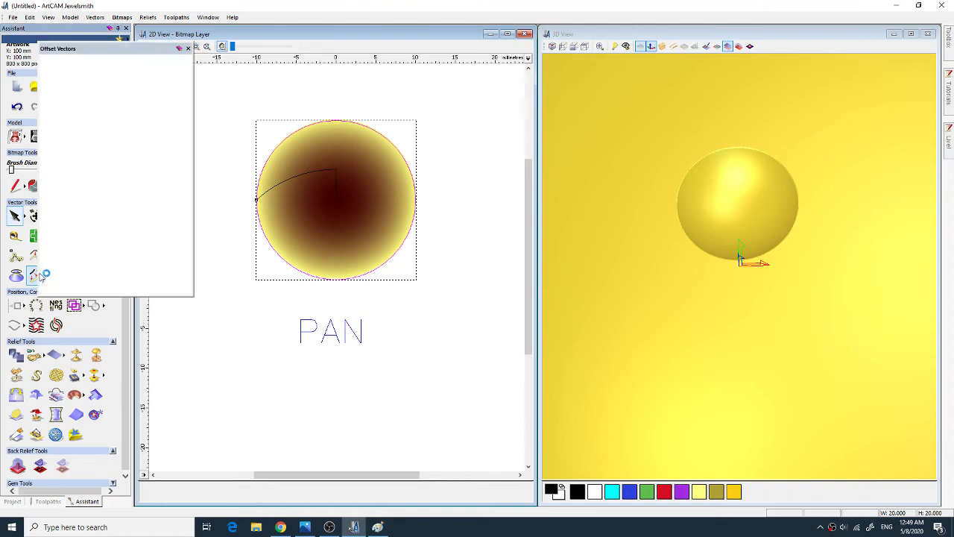
{"action": "double_click", "coordinate": [102, 61]}
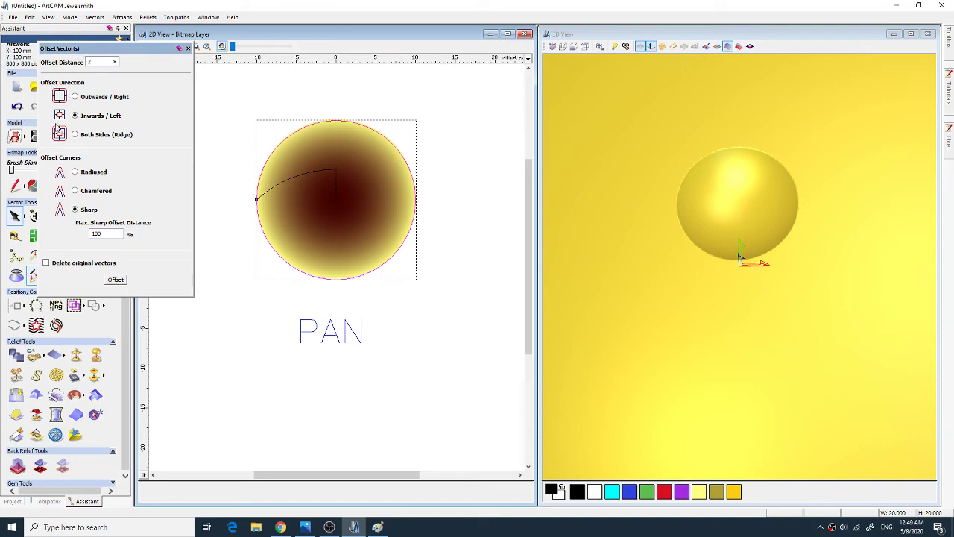
{"action": "left_click", "coordinate": [115, 280]}
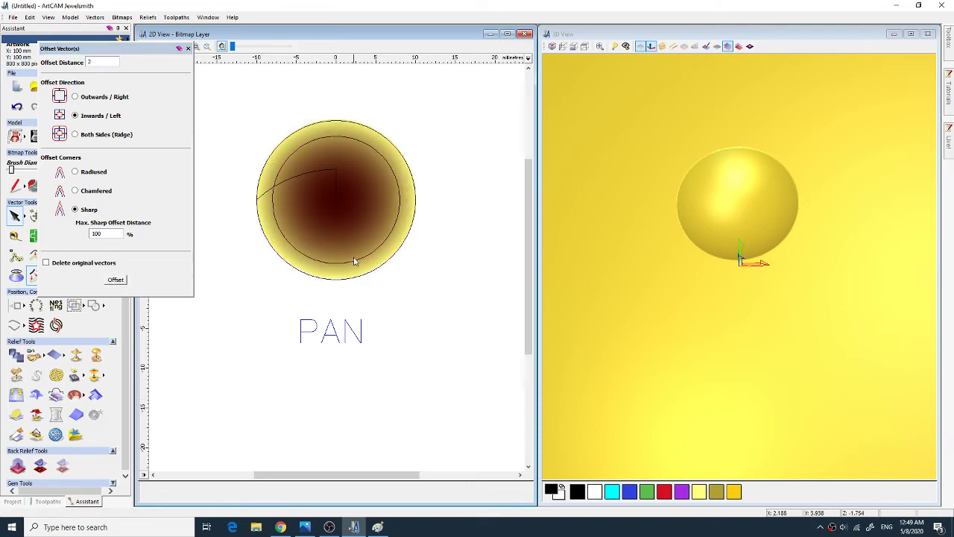
{"action": "left_click", "coordinate": [188, 49]}
Step: Try aligning the inner circle with the PAN text horizontally, undo the alignment and clear the selection
{"action": "left_click", "coordinate": [335, 263]}
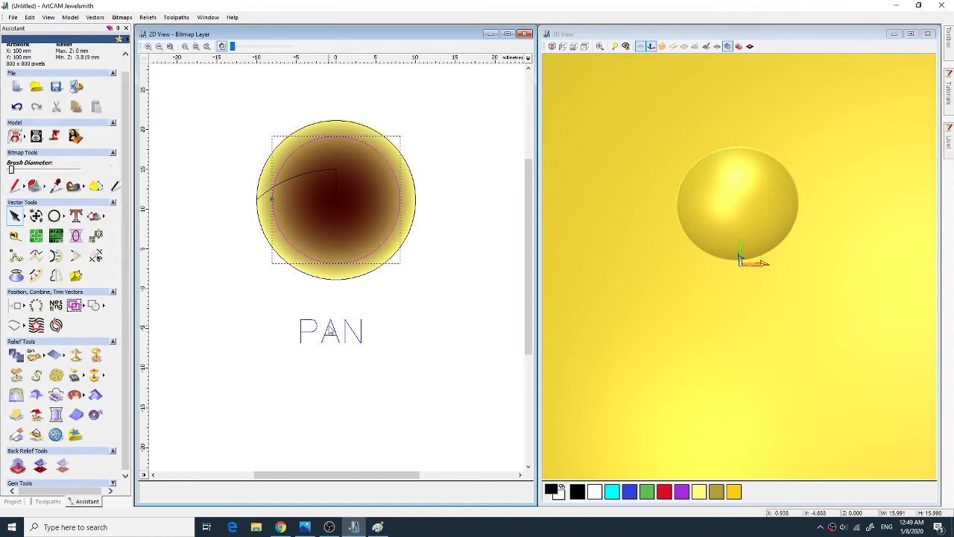
{"action": "left_click", "coordinate": [330, 331], "text": "shift"}
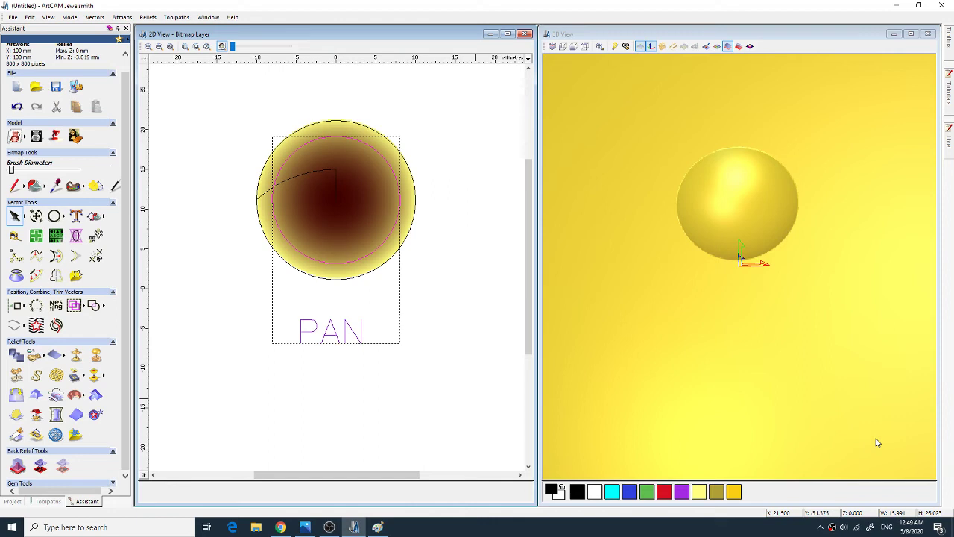
{"action": "key", "text": "Left"}
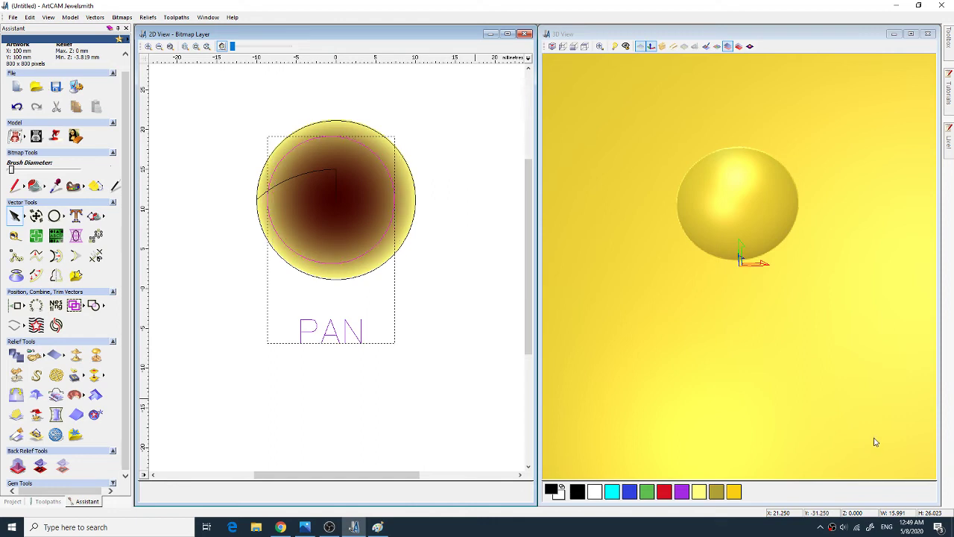
{"action": "left_click", "coordinate": [30, 16]}
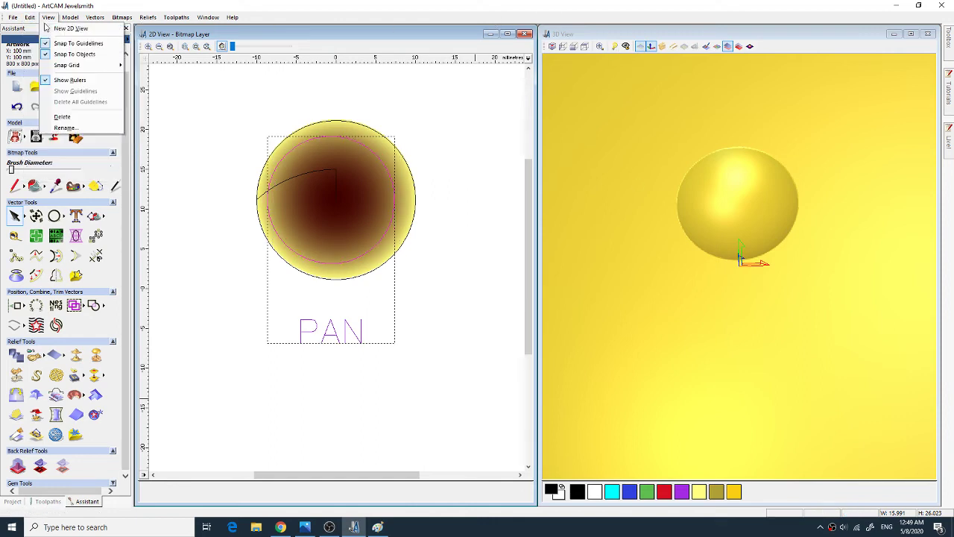
{"action": "left_click", "coordinate": [31, 28]}
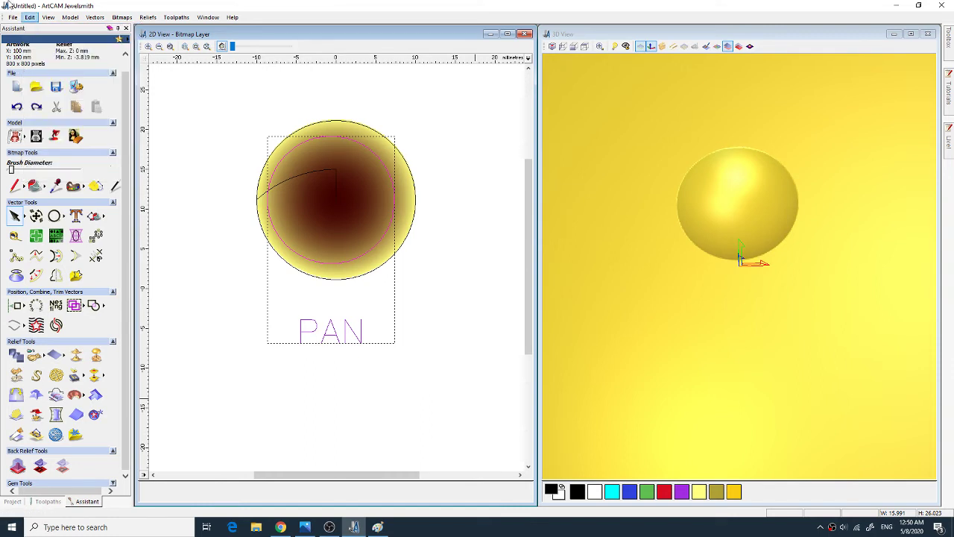
{"action": "left_click", "coordinate": [30, 17]}
{"action": "left_click", "coordinate": [36, 30]}
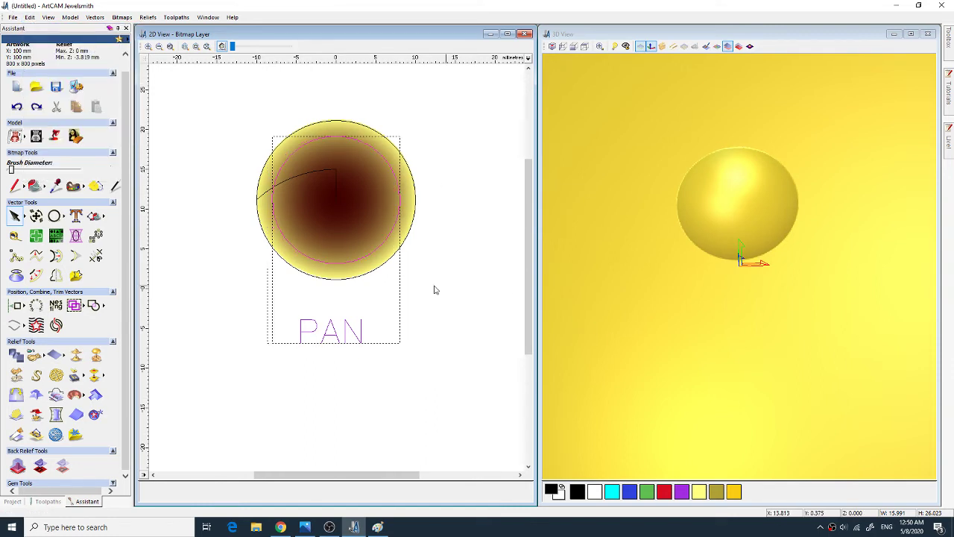
{"action": "left_click", "coordinate": [474, 348]}
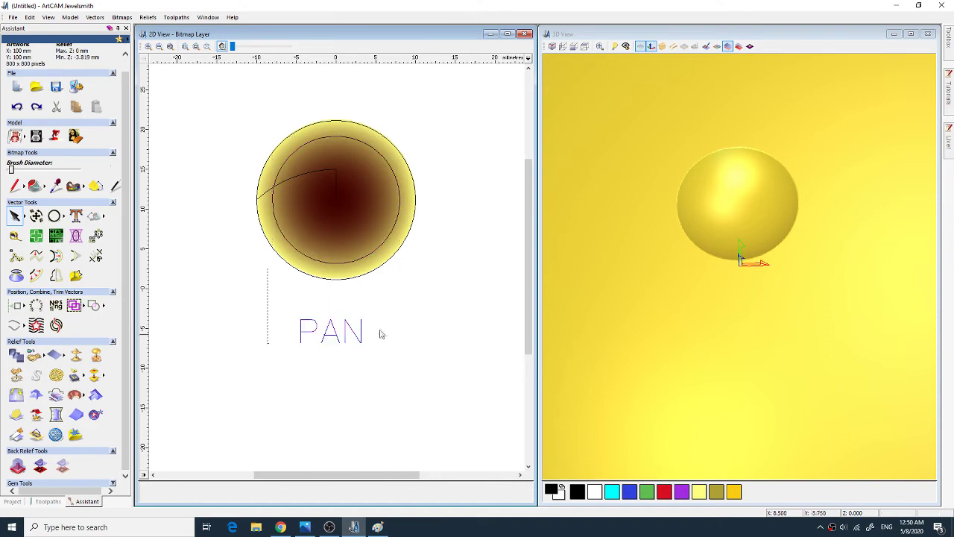
Step: Centre the PAN text horizontally and vertically inside the inner circle, using the circle as the alignment reference
{"action": "left_click", "coordinate": [341, 325]}
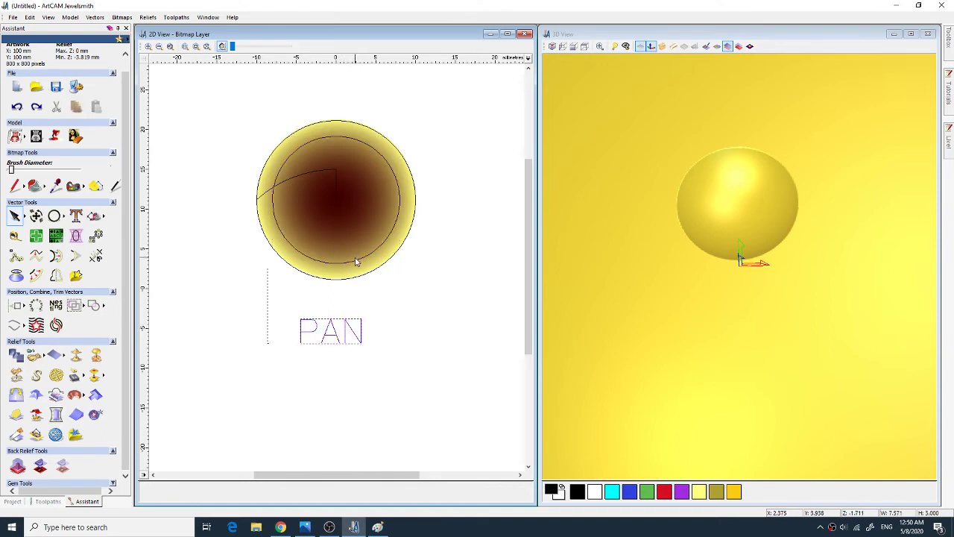
{"action": "left_click", "coordinate": [355, 262], "text": "shift"}
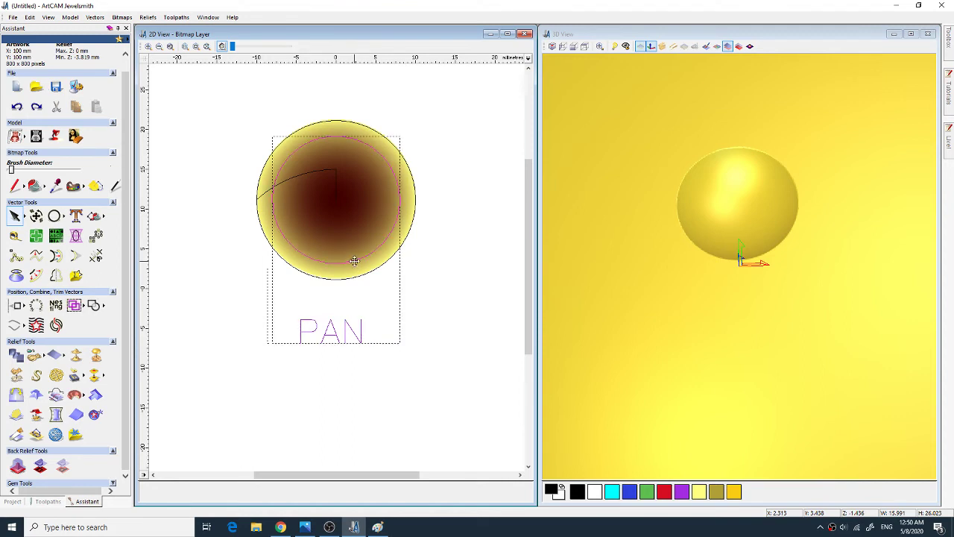
{"action": "key", "text": "c"}
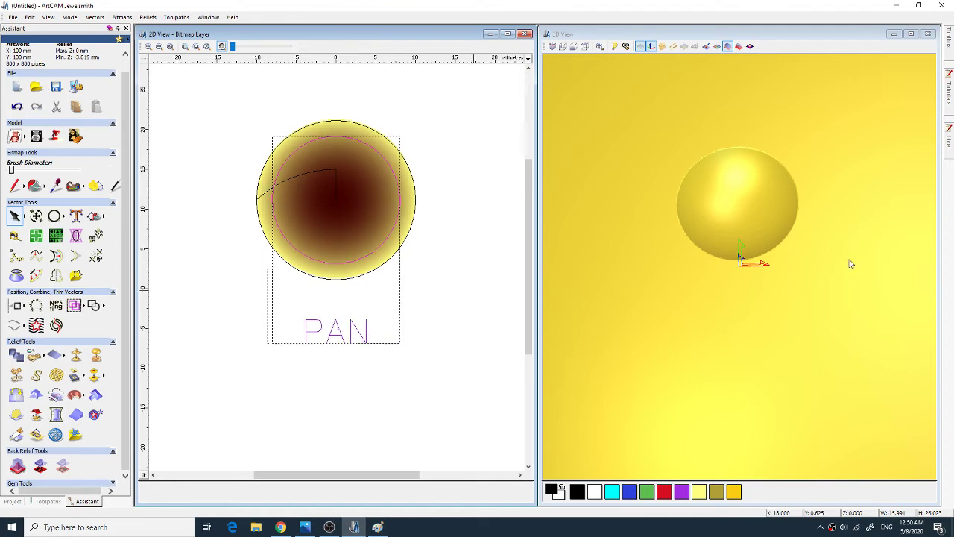
{"action": "key", "text": "c"}
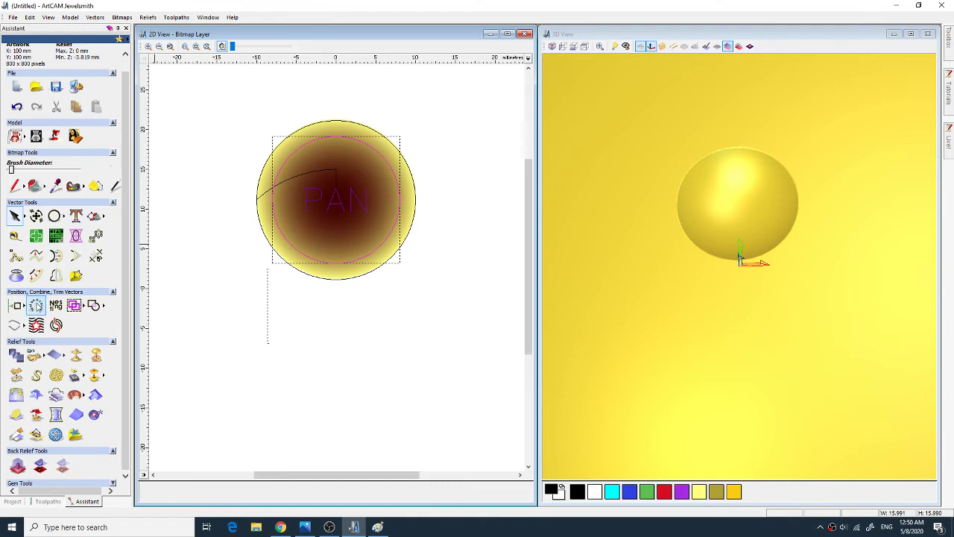
Step: Wrap the PAN text along the inner circle with the Below Line position and Align to curve, and hide the bitmap
{"action": "left_click", "coordinate": [36, 305]}
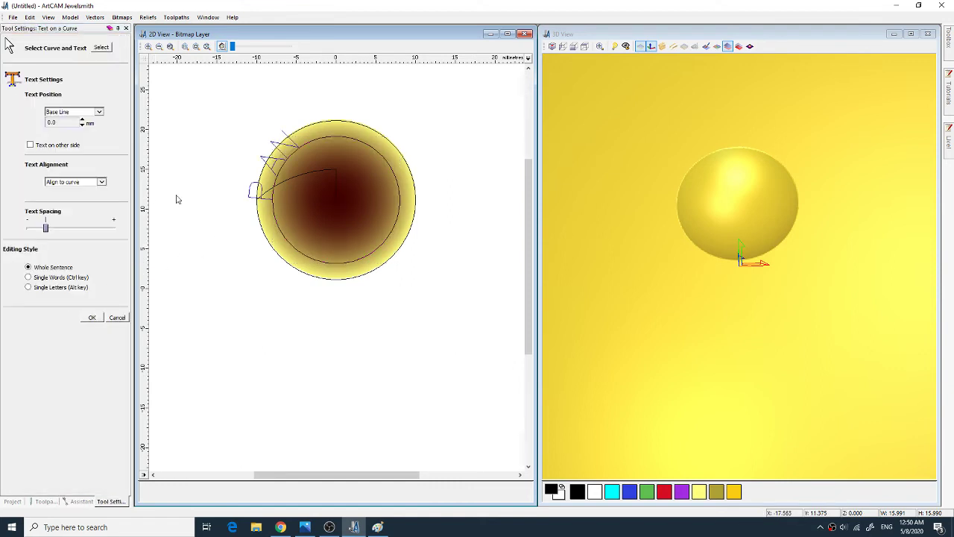
{"action": "left_click", "coordinate": [102, 182]}
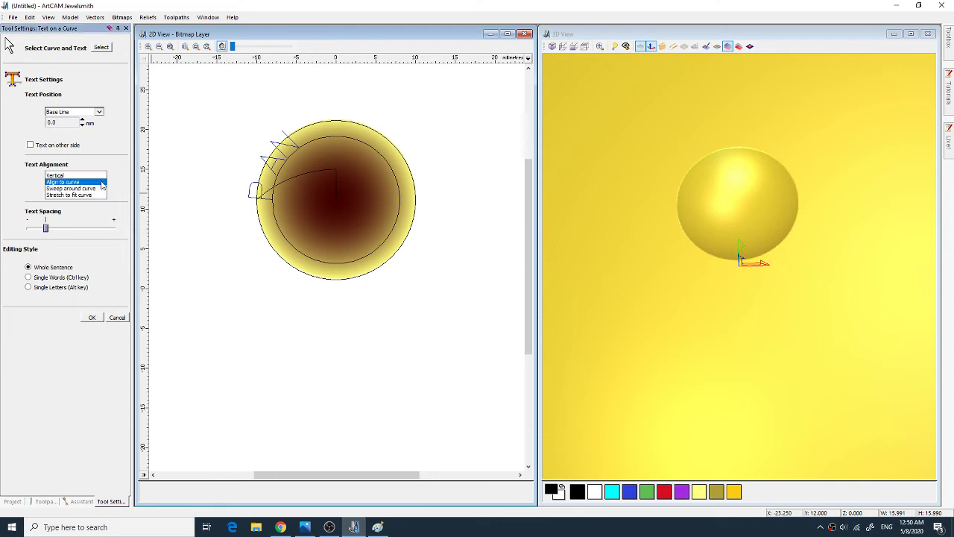
{"action": "left_click", "coordinate": [99, 113]}
{"action": "left_click", "coordinate": [86, 124]}
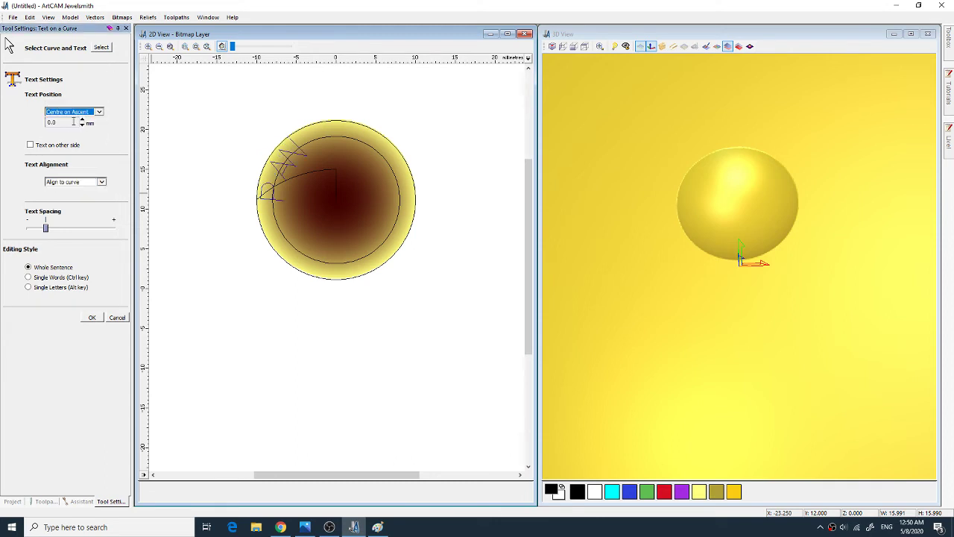
{"action": "left_click", "coordinate": [100, 111]}
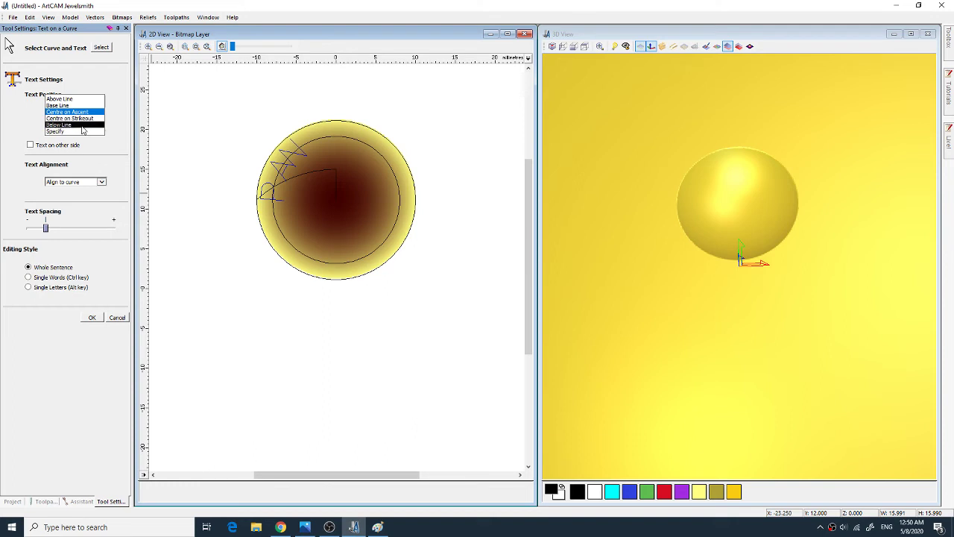
{"action": "left_click", "coordinate": [82, 129]}
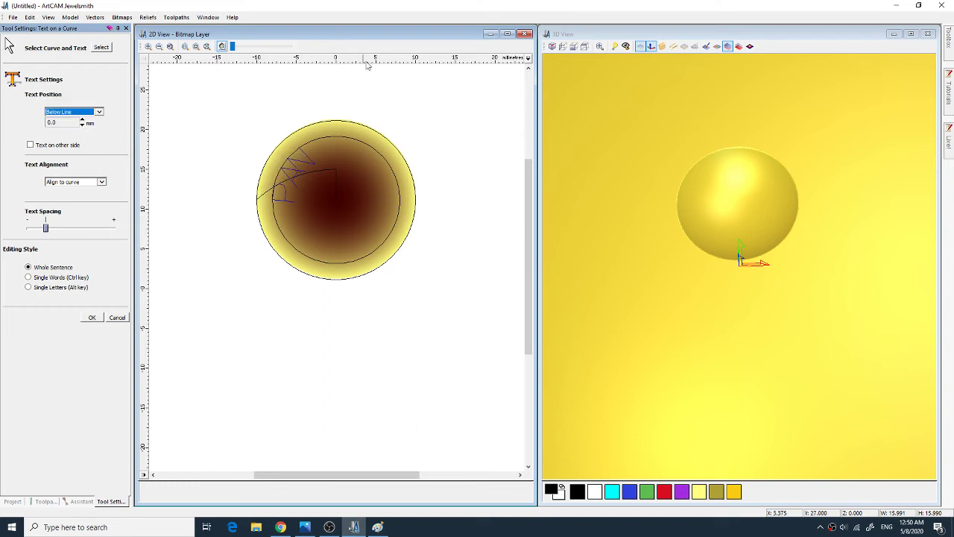
{"action": "left_click", "coordinate": [221, 46]}
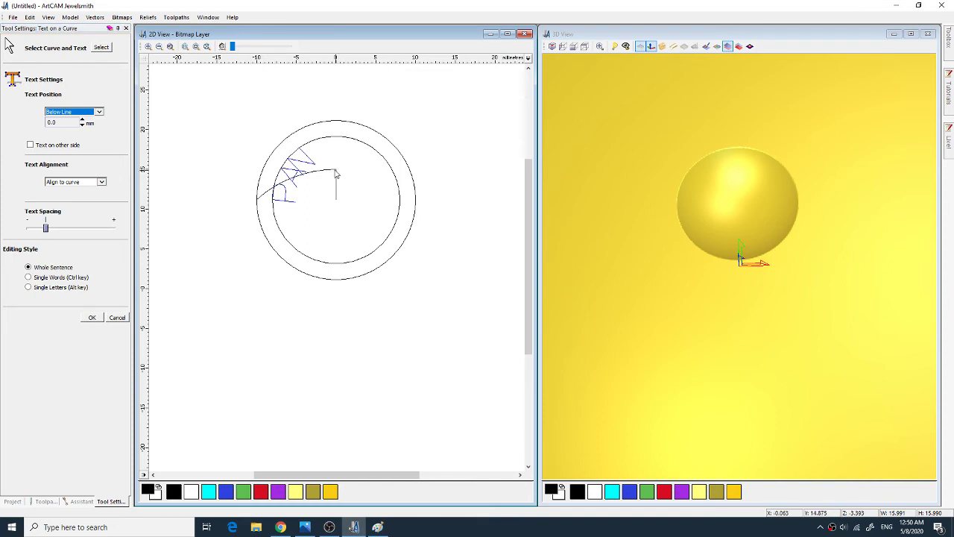
{"action": "left_click", "coordinate": [92, 318]}
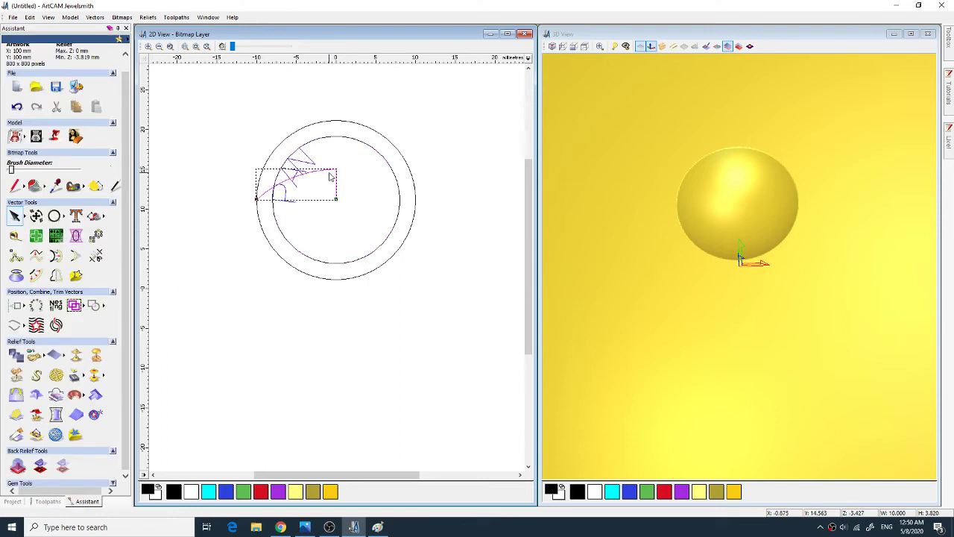
Step: Move the arc profile below the circles and rotate the PAN text to the top of the inner circle
{"action": "left_click_drag", "start_coordinate": [330, 176], "coordinate": [359, 236]}
{"action": "left_click", "coordinate": [310, 161]}
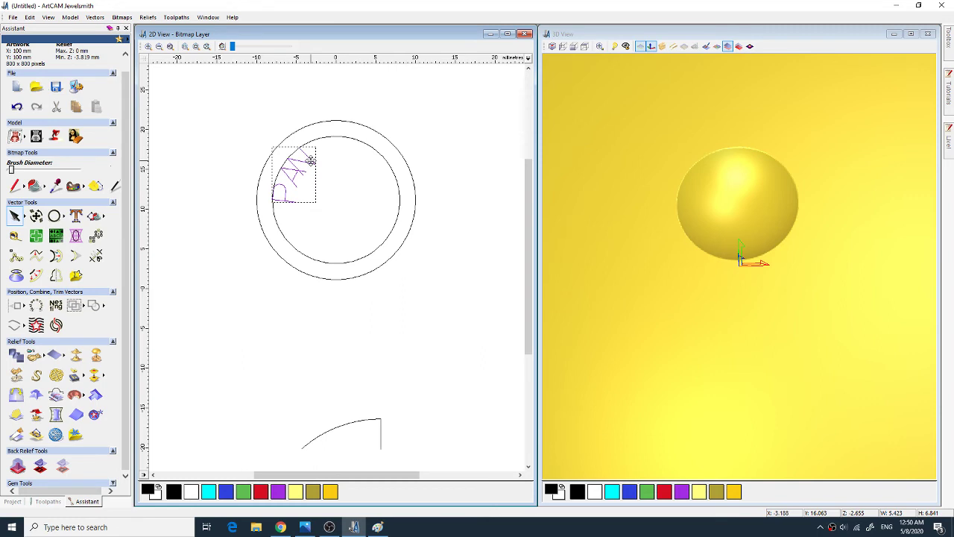
{"action": "left_click", "coordinate": [310, 161]}
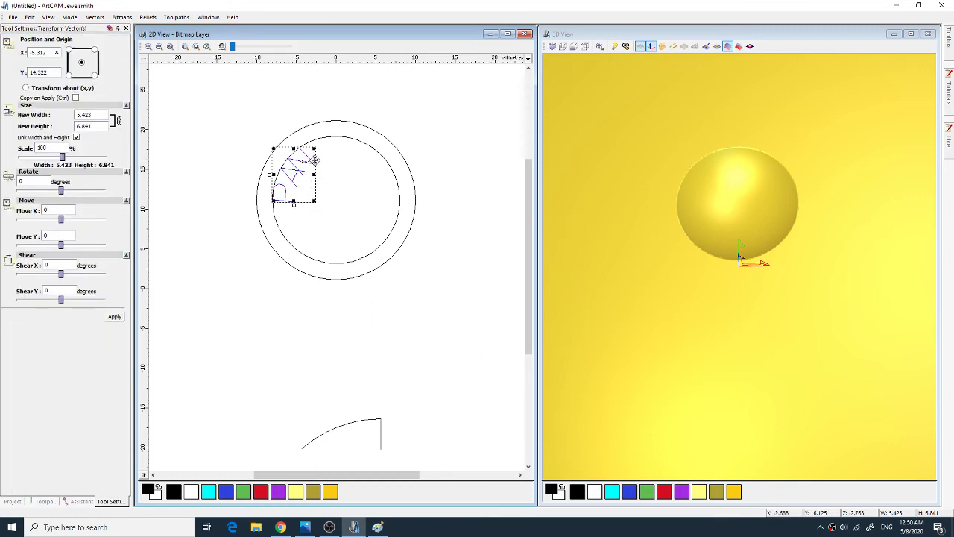
{"action": "left_click_drag", "start_coordinate": [316, 161], "coordinate": [351, 151]}
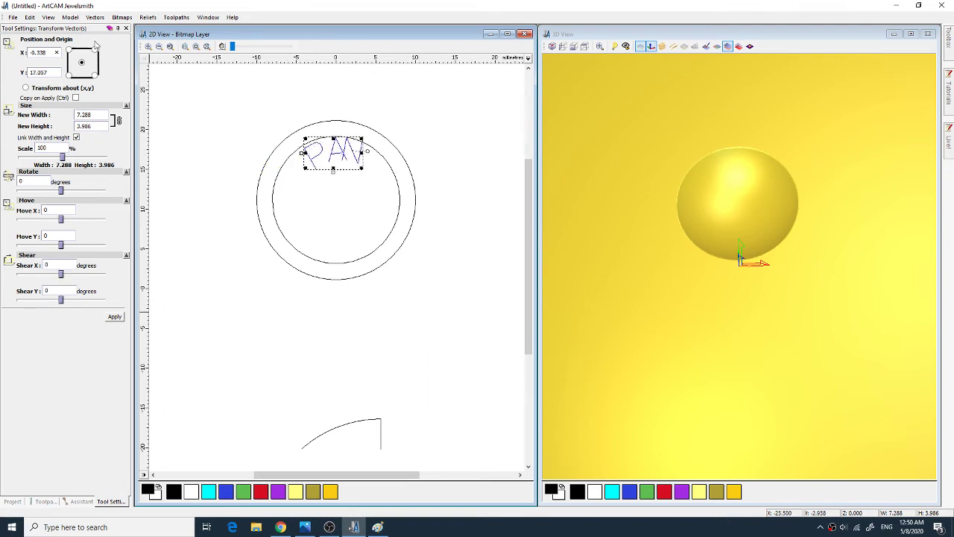
{"action": "left_click", "coordinate": [125, 28]}
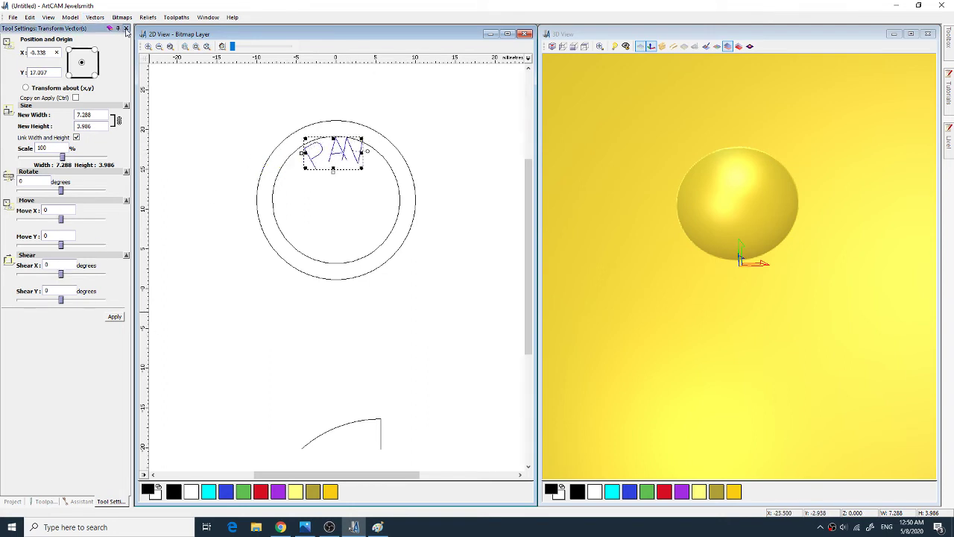
Step: Undo the PAN text's move and rotation on the inner circle
{"action": "left_click", "coordinate": [29, 18]}
{"action": "left_click", "coordinate": [41, 28]}
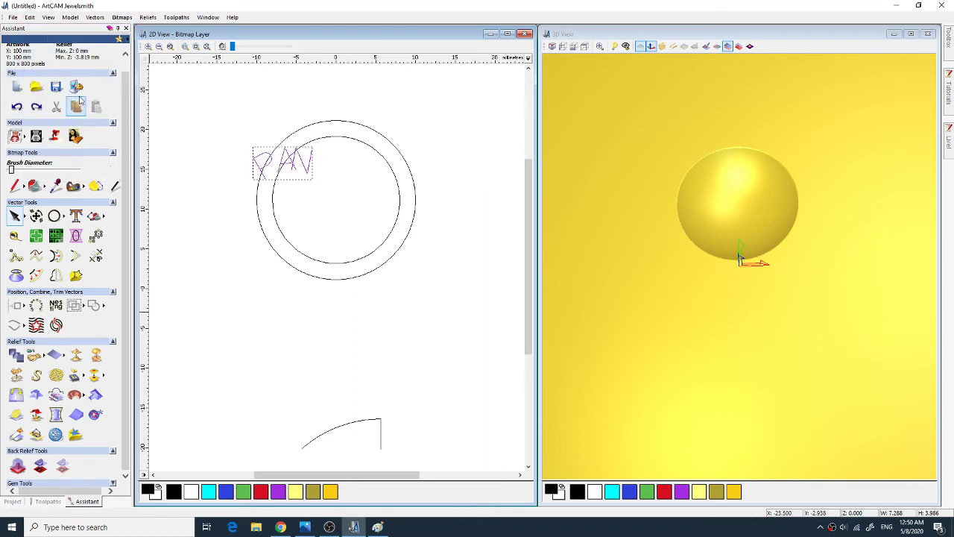
{"action": "left_click", "coordinate": [29, 17]}
{"action": "left_click", "coordinate": [41, 28]}
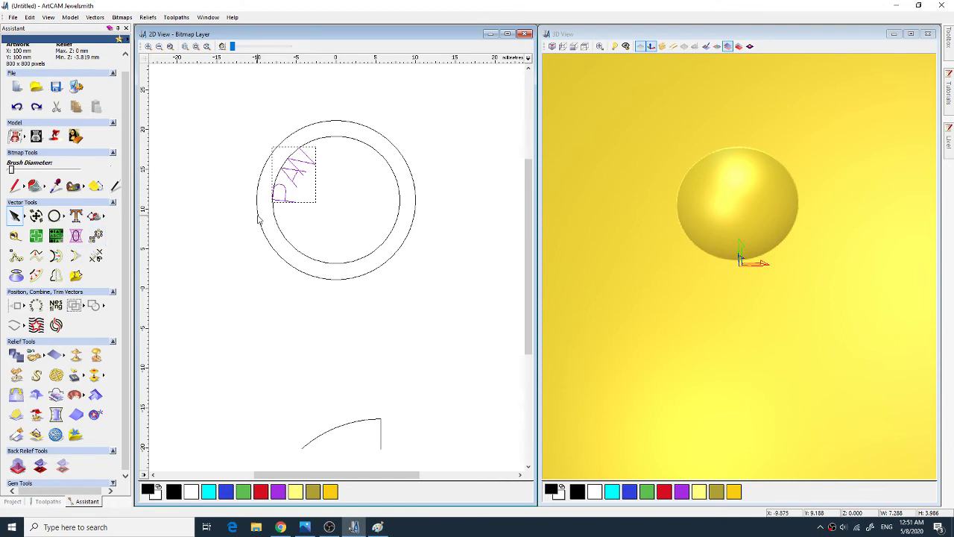
Step: Try to reduce the PAN text's spacing on the curve, and undo the arc profile's move
{"action": "left_click", "coordinate": [36, 306]}
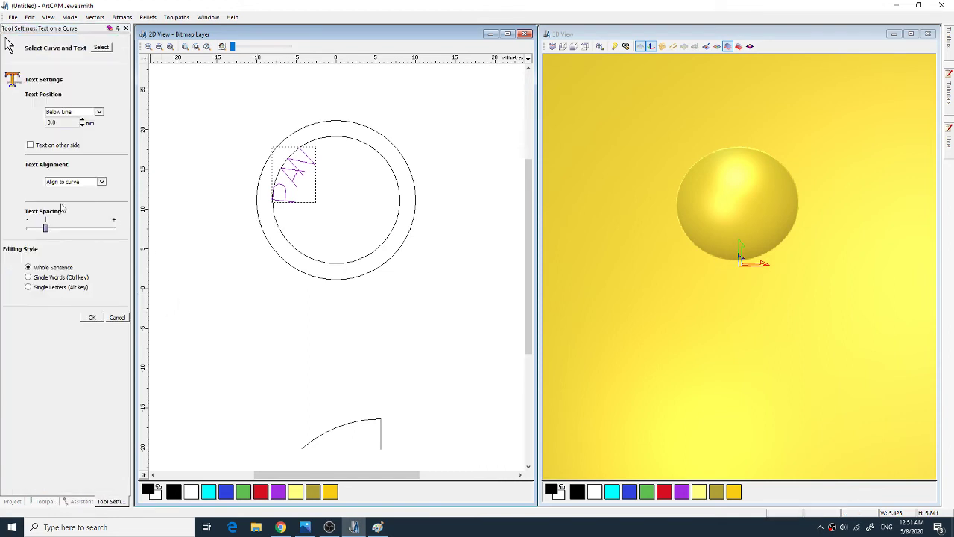
{"action": "mouse_move", "coordinate": [47, 229]}
{"action": "left_mouse_down"}
{"action": "mouse_move", "coordinate": [61, 231]}
{"action": "mouse_move", "coordinate": [42, 231]}
{"action": "left_mouse_up"}
{"action": "left_click", "coordinate": [92, 318]}
{"action": "left_click", "coordinate": [30, 17]}
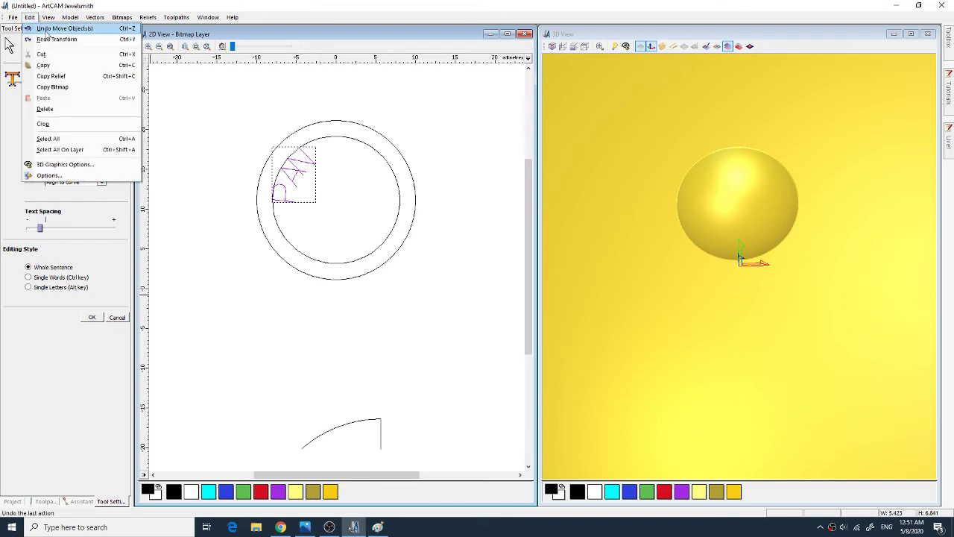
{"action": "left_click", "coordinate": [46, 30]}
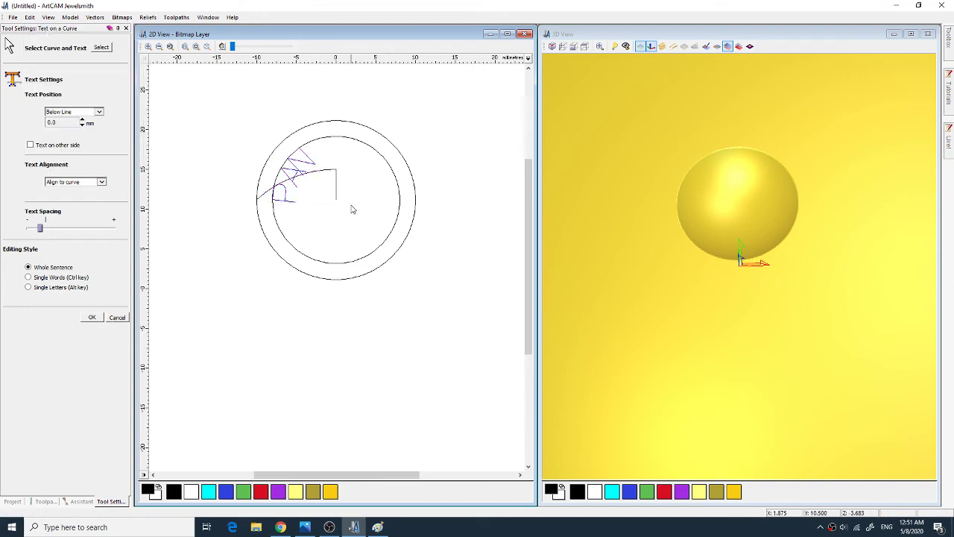
Step: Remove the arc profile from the circles and rotate the PAN text to sit centred just inside the inner circle's top
{"action": "left_click", "coordinate": [336, 176]}
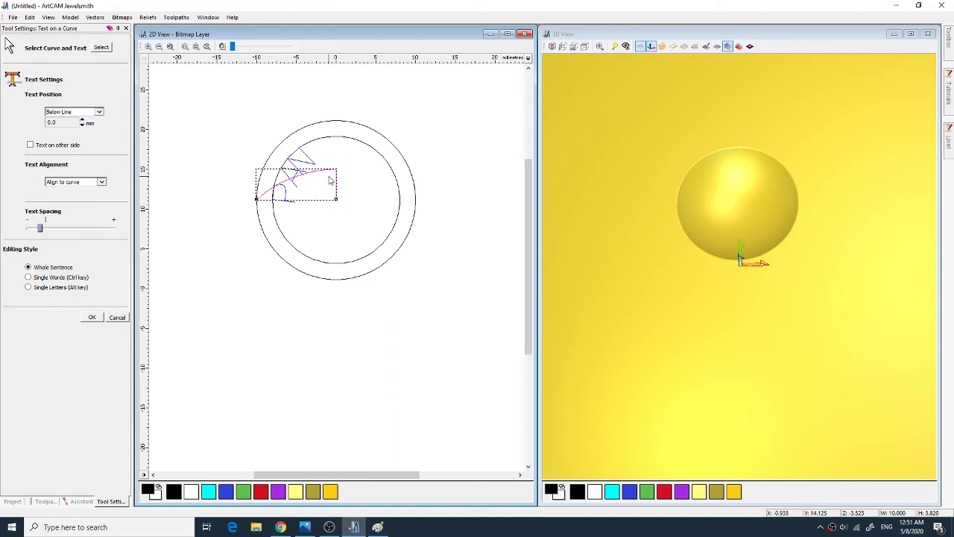
{"action": "left_click_drag", "start_coordinate": [331, 180], "coordinate": [307, 167]}
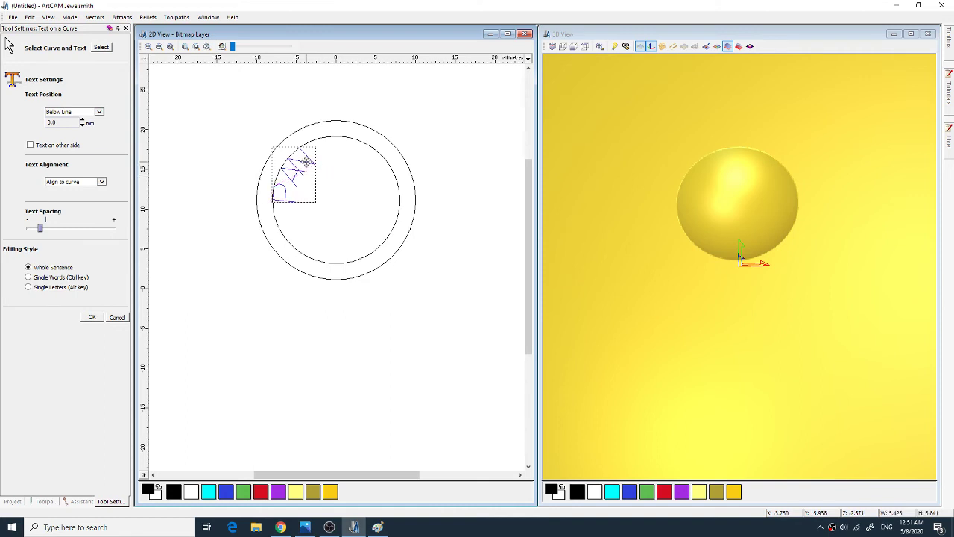
{"action": "double_click", "coordinate": [307, 161]}
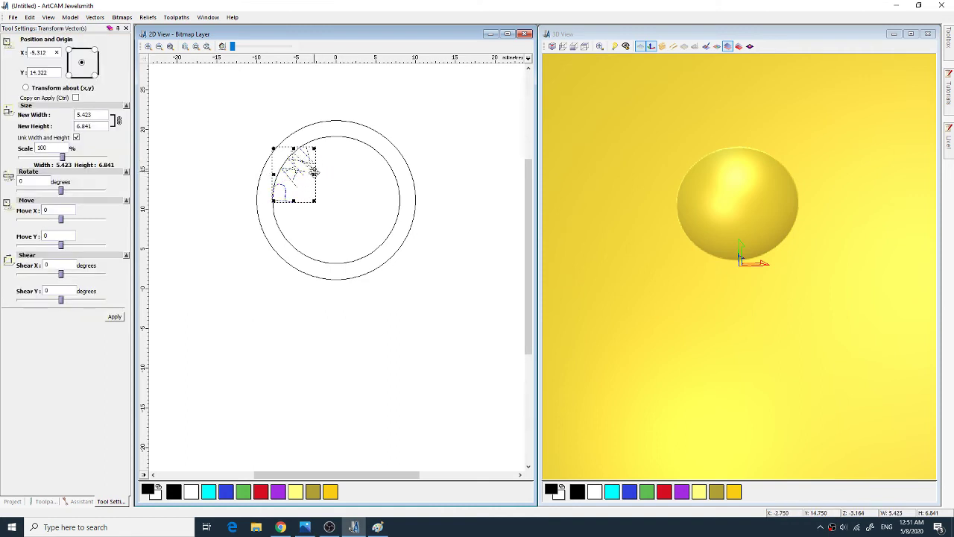
{"action": "key", "text": "ctrl+z"}
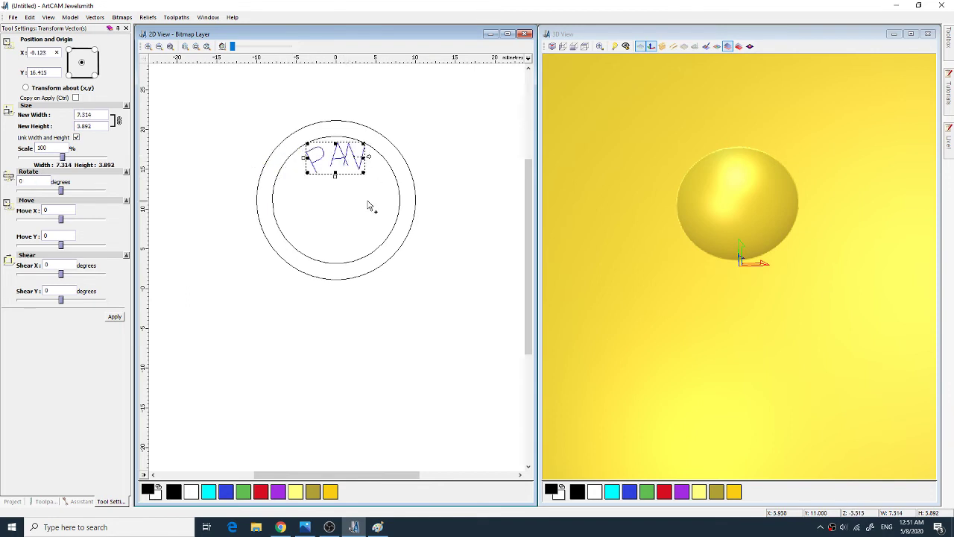
Step: Ungroup the PAN text and spread and rotate the individual letters to follow the curve just inside the inner circle's upper edge
{"action": "right_click", "coordinate": [345, 164]}
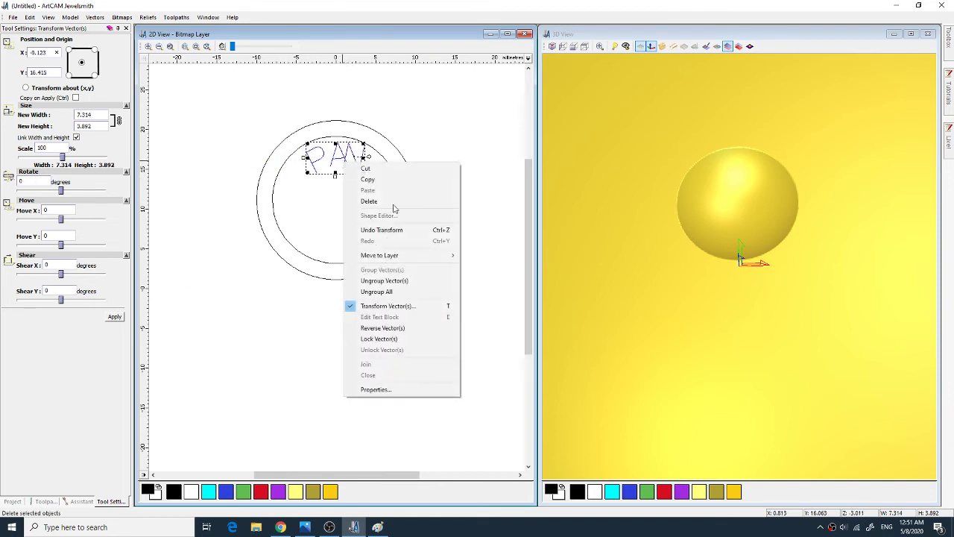
{"action": "left_click", "coordinate": [386, 282]}
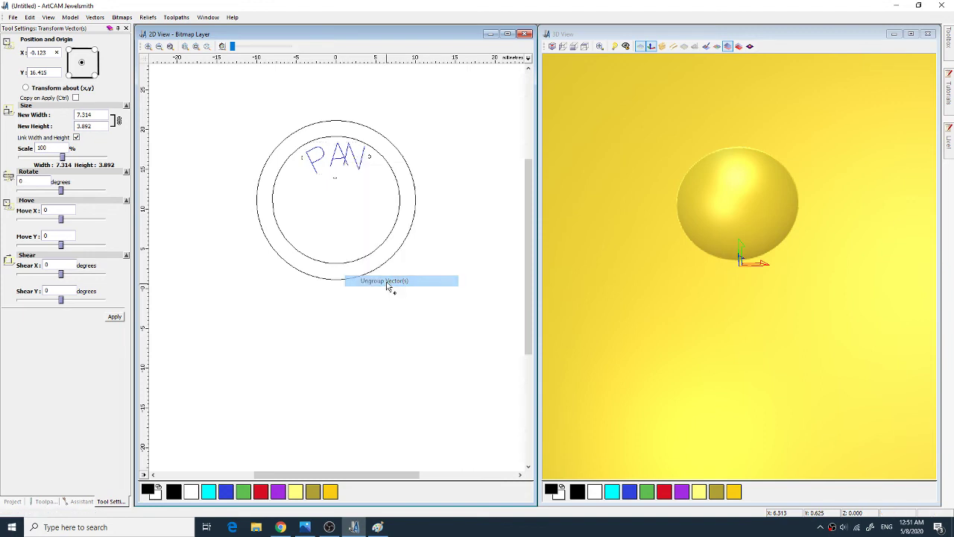
{"action": "left_click", "coordinate": [346, 155]}
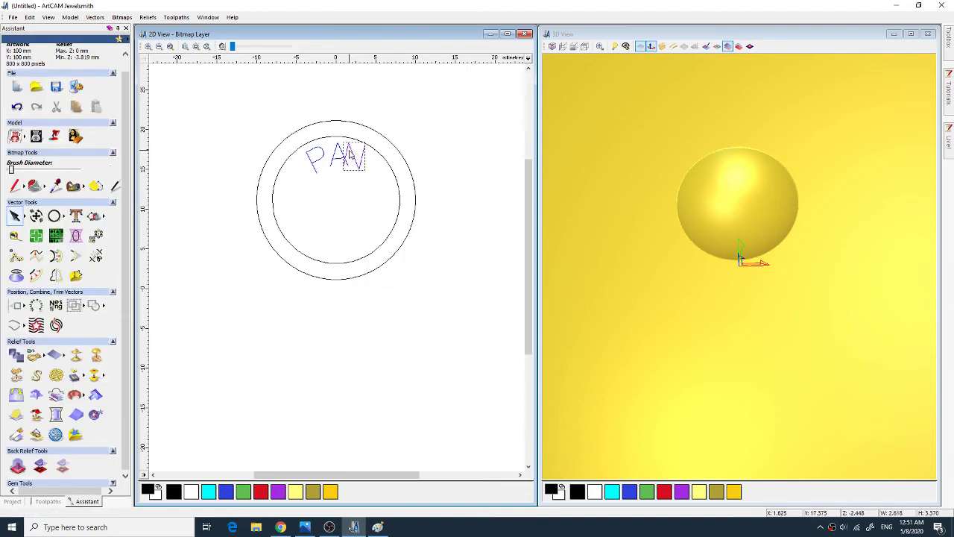
{"action": "left_click_drag", "start_coordinate": [352, 152], "coordinate": [329, 161]}
{"action": "left_click", "coordinate": [337, 155]}
{"action": "left_click", "coordinate": [320, 158]}
{"action": "left_click", "coordinate": [332, 158]}
{"action": "left_click", "coordinate": [339, 166]}
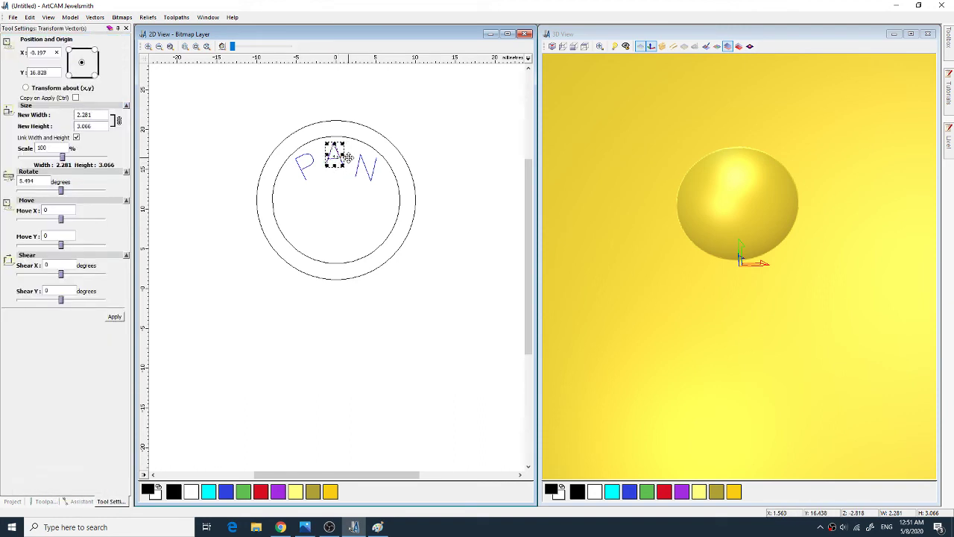
{"action": "left_click", "coordinate": [373, 178]}
{"action": "left_click_drag", "start_coordinate": [373, 179], "coordinate": [377, 213]}
{"action": "left_click", "coordinate": [334, 184]}
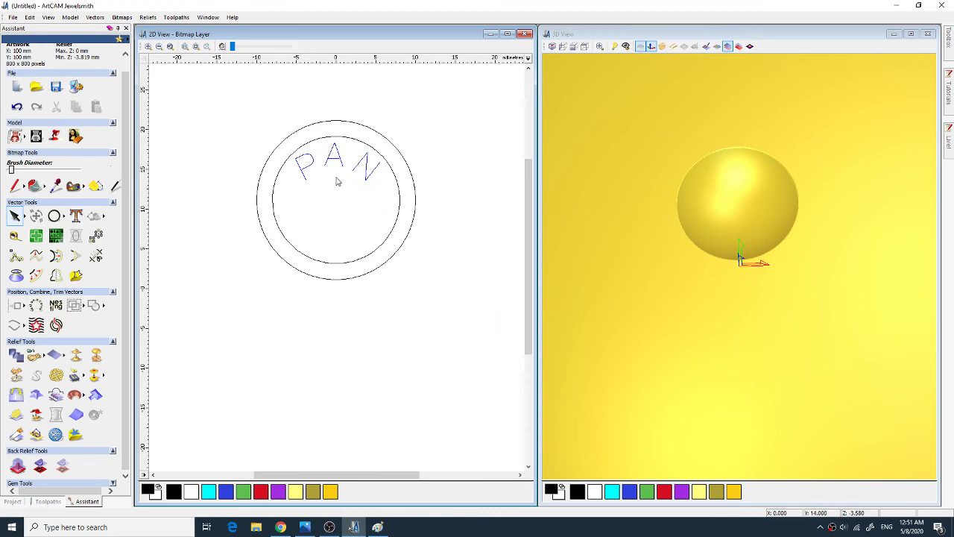
Step: Nudge the three PAN letters slightly down inside the inner circle and group them
{"action": "left_click_drag", "start_coordinate": [248, 105], "coordinate": [398, 173]}
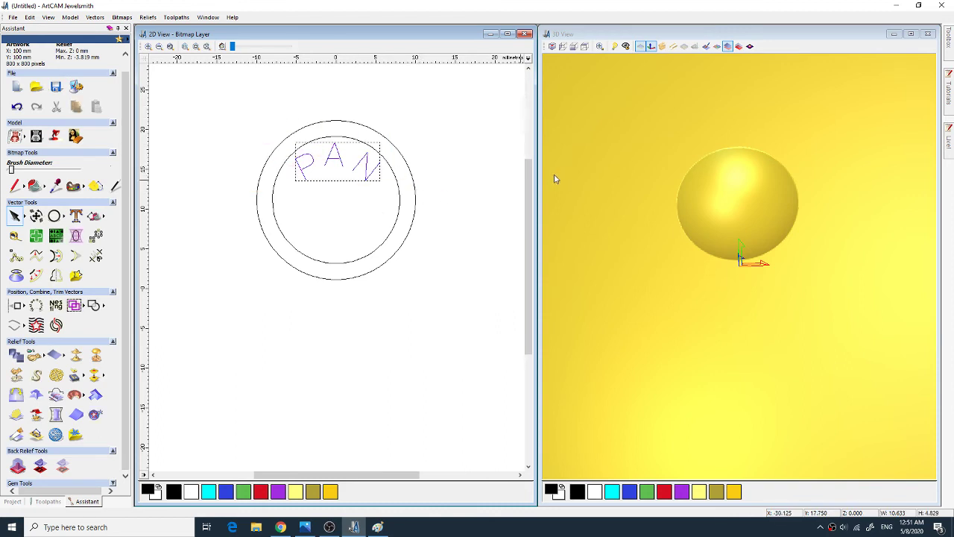
{"action": "key", "text": "Down"}
{"action": "key", "text": "Down"}
{"action": "key", "text": "Down"}
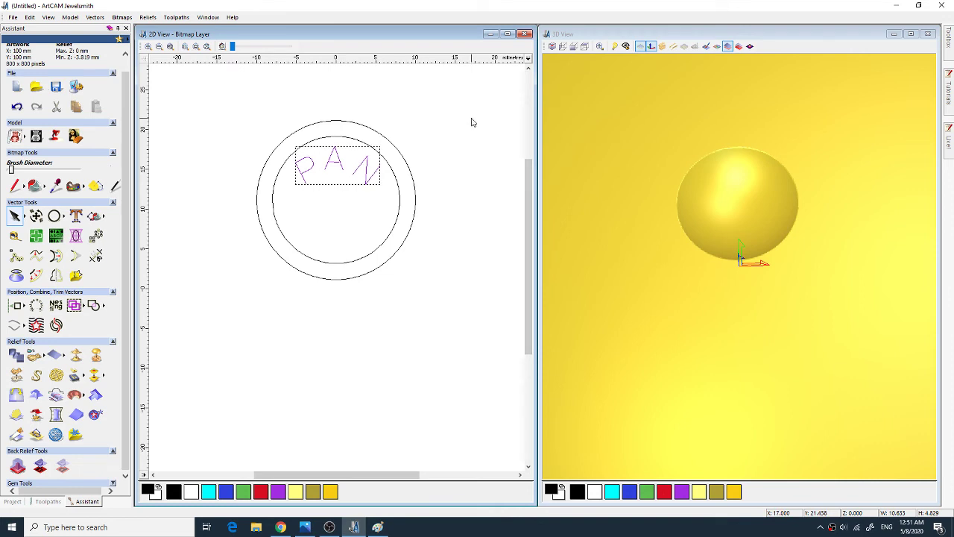
{"action": "right_click", "coordinate": [346, 160]}
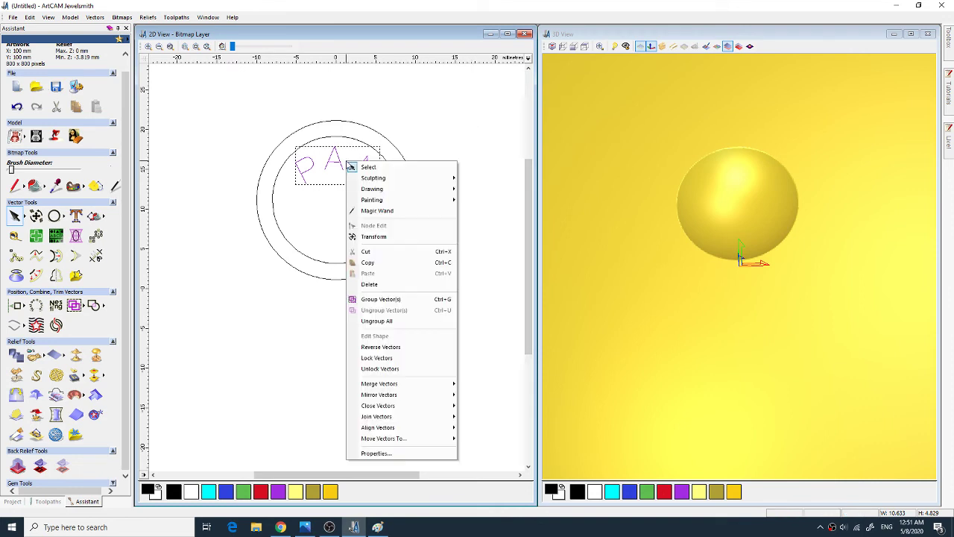
{"action": "left_click", "coordinate": [382, 299]}
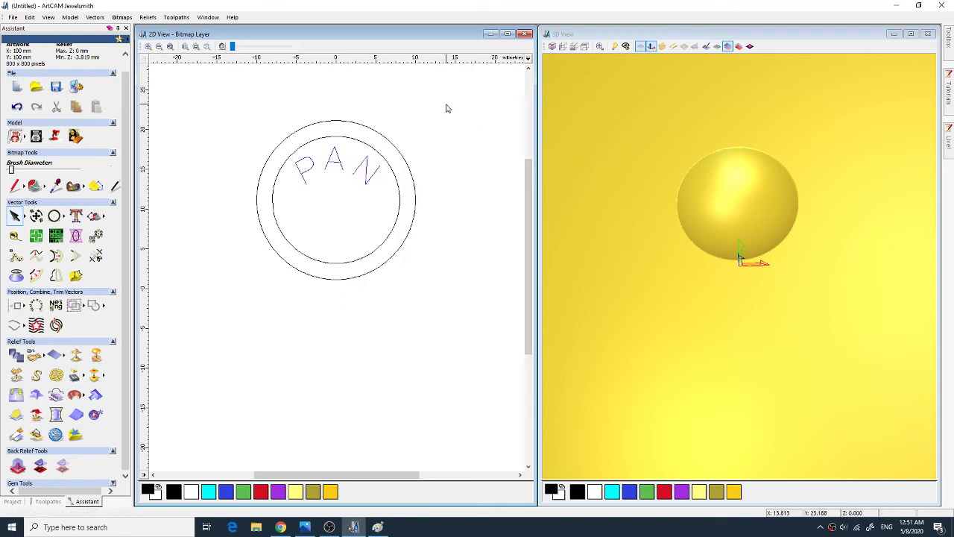
Step: Start a Feature Machining toolpath for the PAN text as a Centre Line Feature, 0.5 deep, with 2 linearly spaced Z passes
{"action": "left_click", "coordinate": [341, 166]}
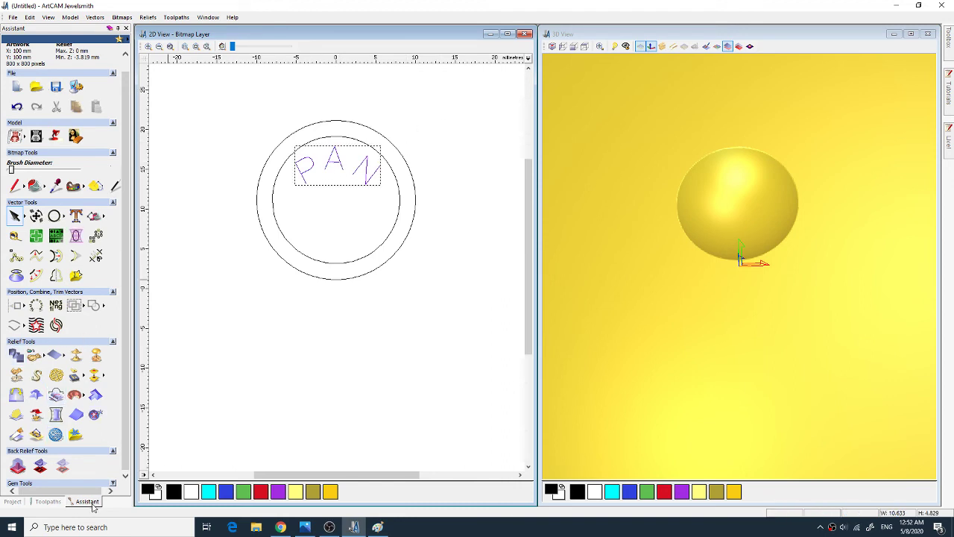
{"action": "left_click", "coordinate": [52, 504]}
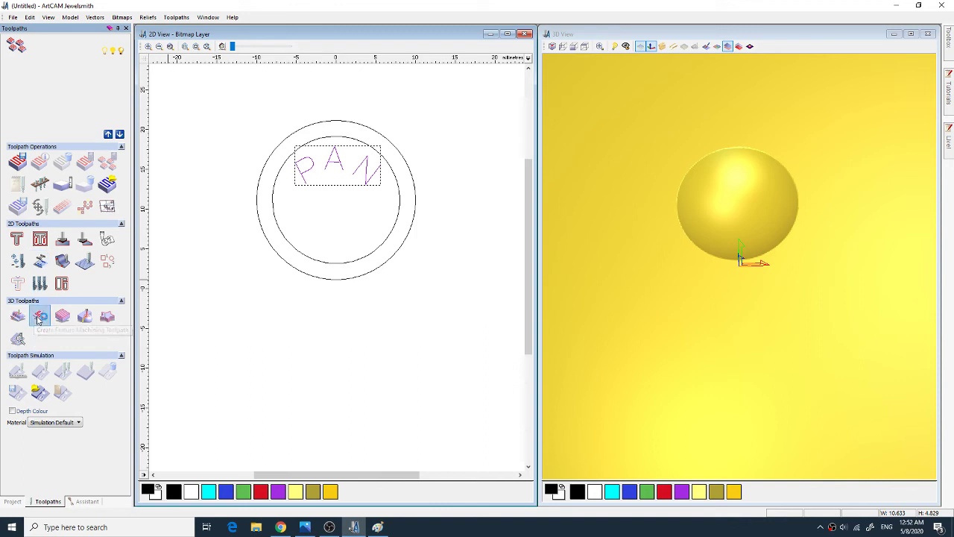
{"action": "left_click", "coordinate": [39, 317]}
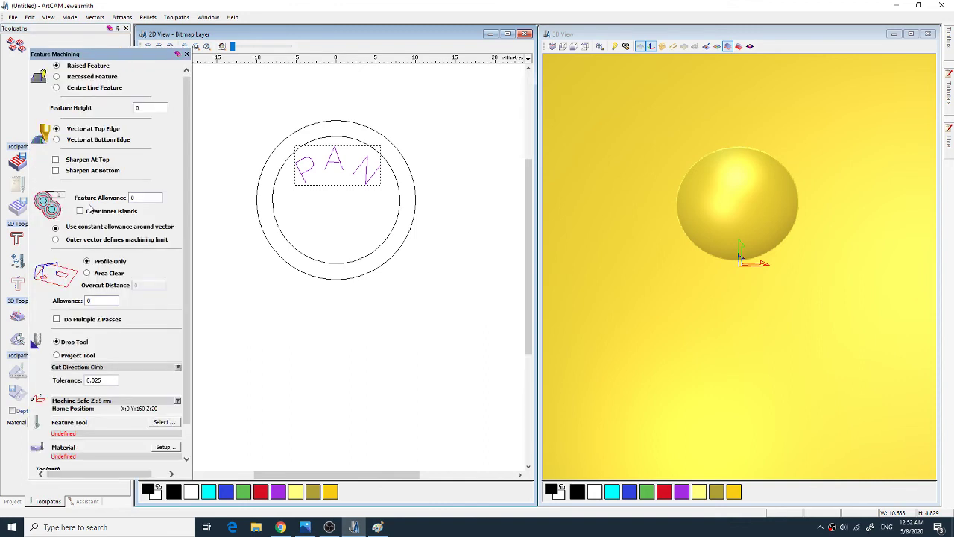
{"action": "left_click", "coordinate": [57, 76]}
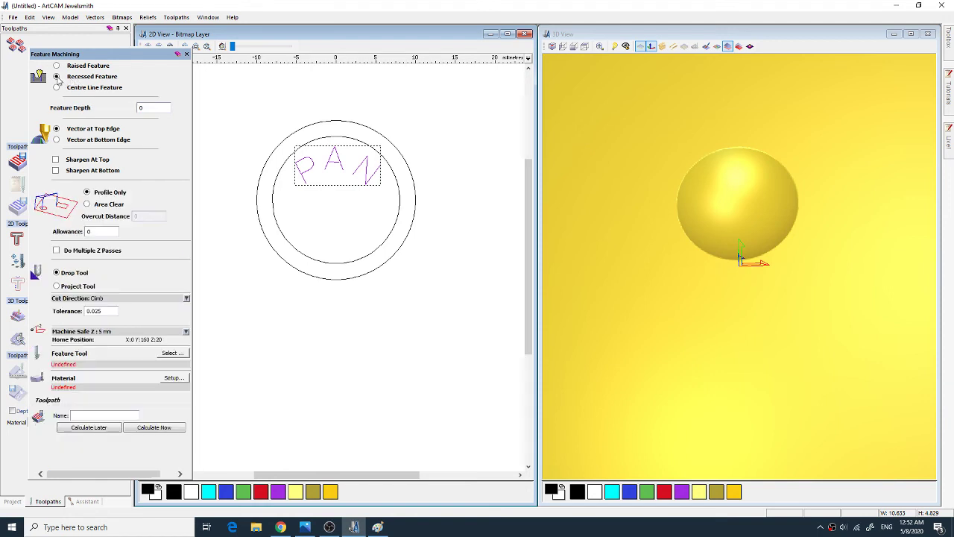
{"action": "left_click", "coordinate": [57, 88]}
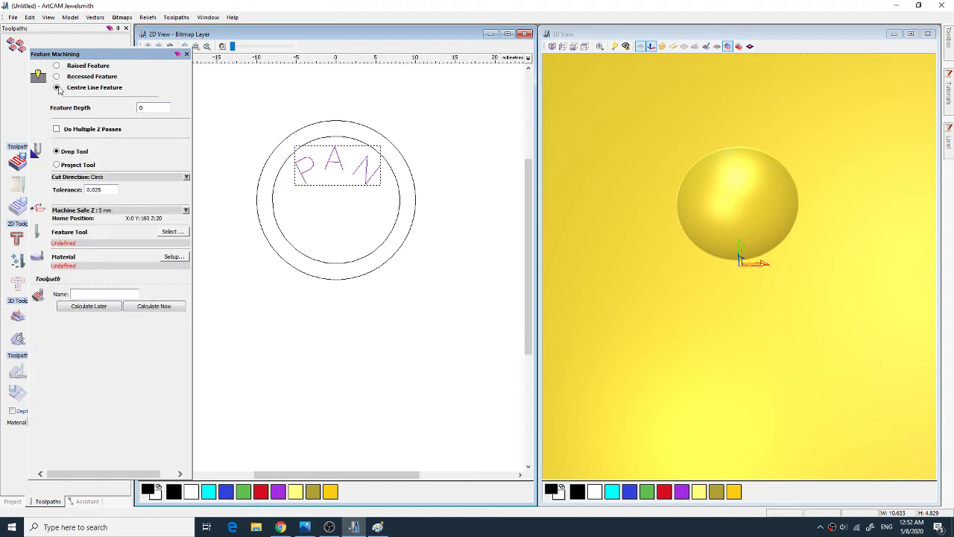
{"action": "double_click", "coordinate": [154, 108]}
{"action": "left_click", "coordinate": [57, 129]}
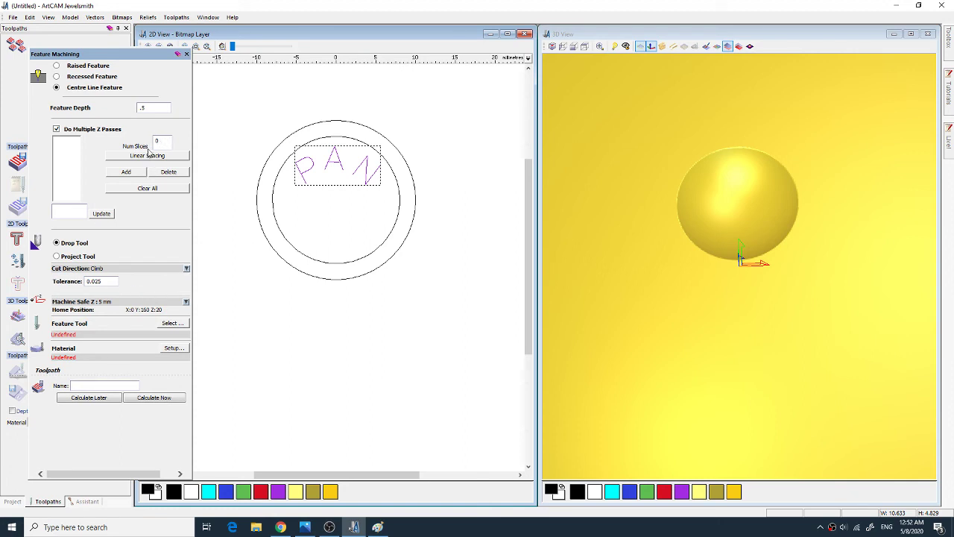
{"action": "double_click", "coordinate": [159, 140]}
{"action": "left_click", "coordinate": [158, 156]}
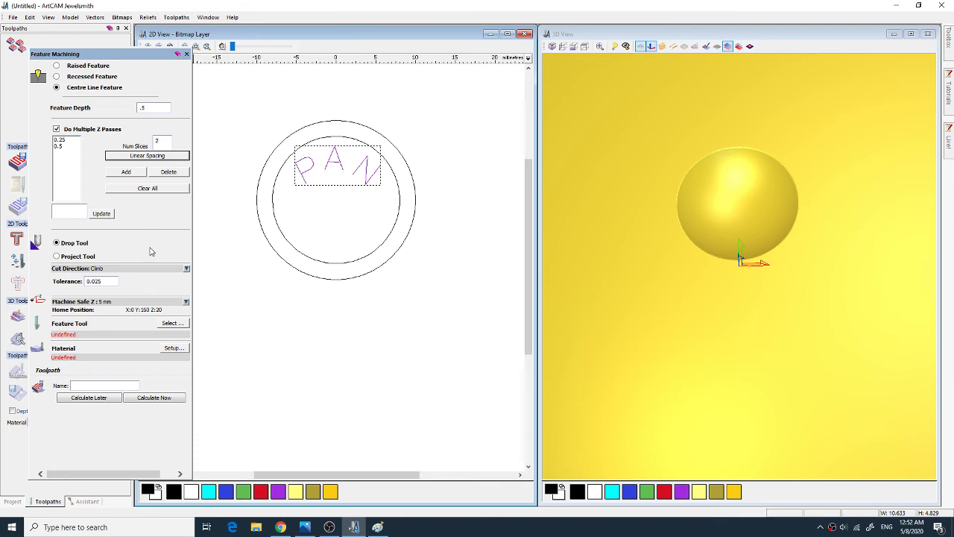
Step: Assign the Engrav 0.1 15 tool to the feature machining toolpath
{"action": "left_click", "coordinate": [172, 323]}
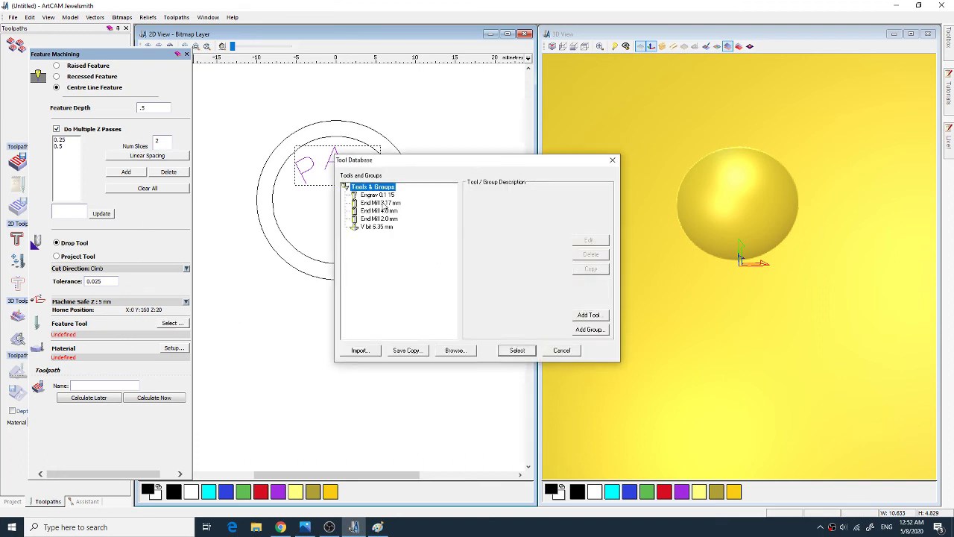
{"action": "left_click", "coordinate": [377, 195]}
{"action": "left_click", "coordinate": [517, 350]}
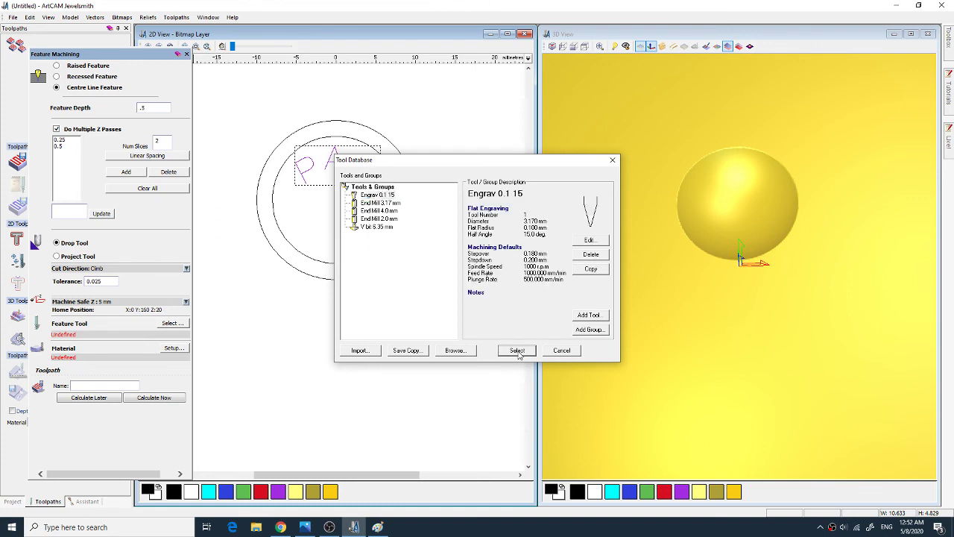
{"action": "left_click", "coordinate": [187, 335]}
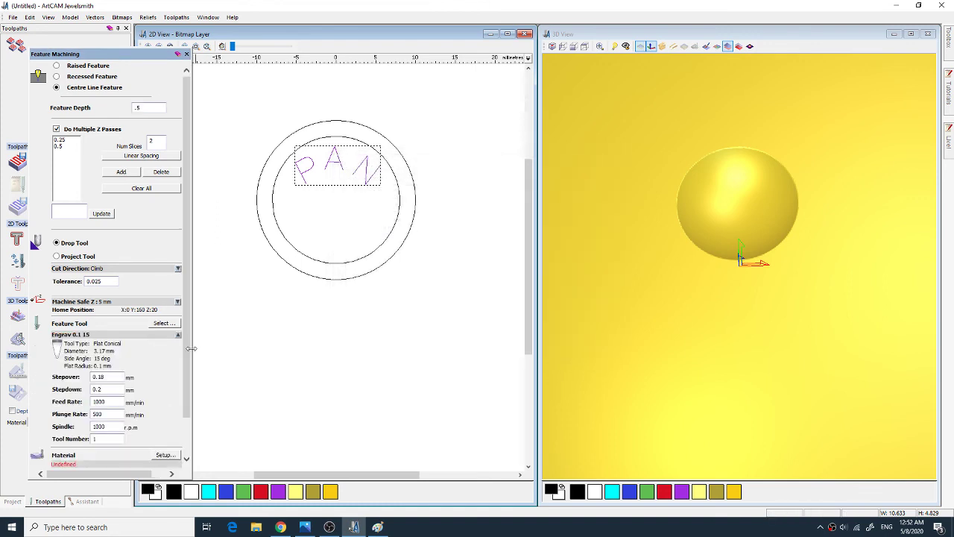
Step: Define the material at 3.819 mm thick, calculate the PAN toolpath immediately, and close the Feature Machining settings after inspecting the result
{"action": "left_click", "coordinate": [186, 461]}
{"action": "left_click", "coordinate": [165, 412]}
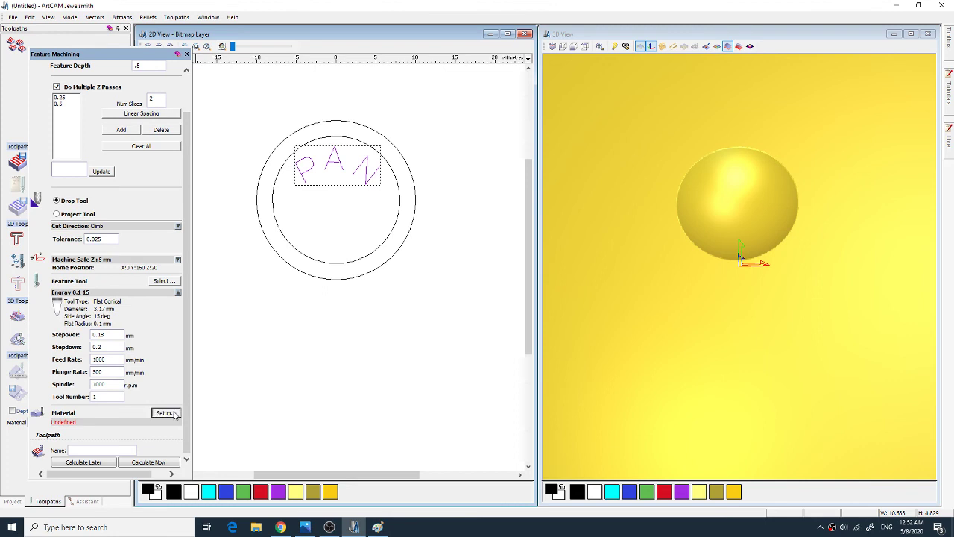
{"action": "left_click", "coordinate": [85, 330]}
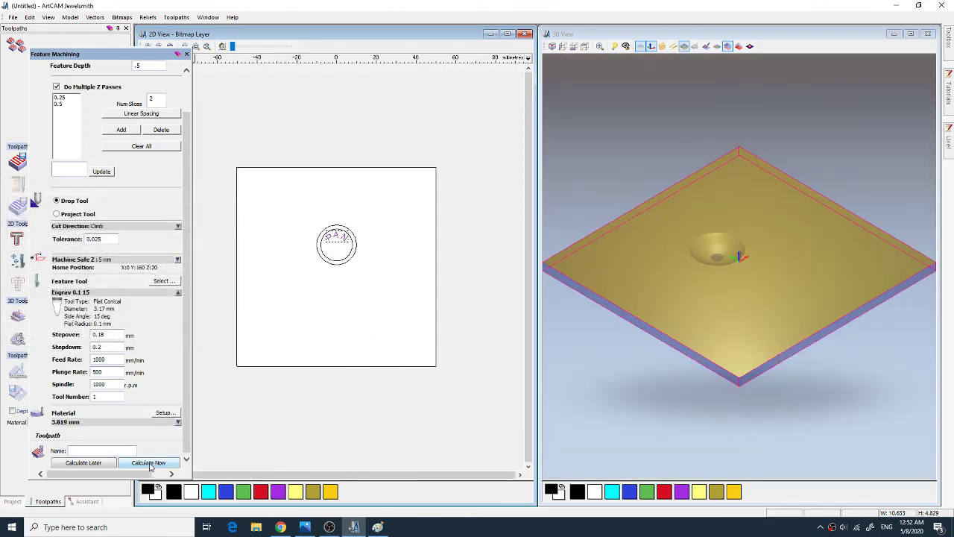
{"action": "left_click", "coordinate": [148, 463]}
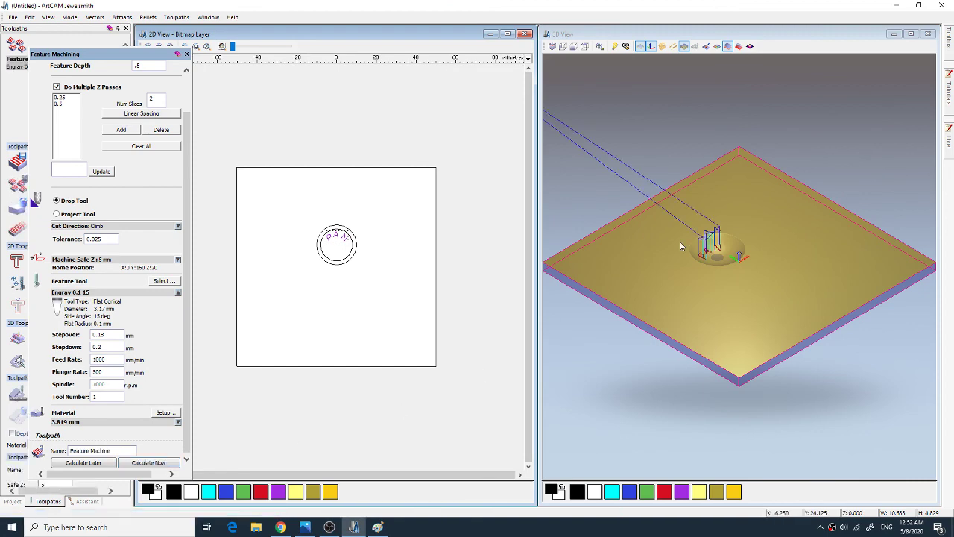
{"action": "scroll", "coordinate": [722, 241], "scroll_direction": "up", "scroll_amount": 3}
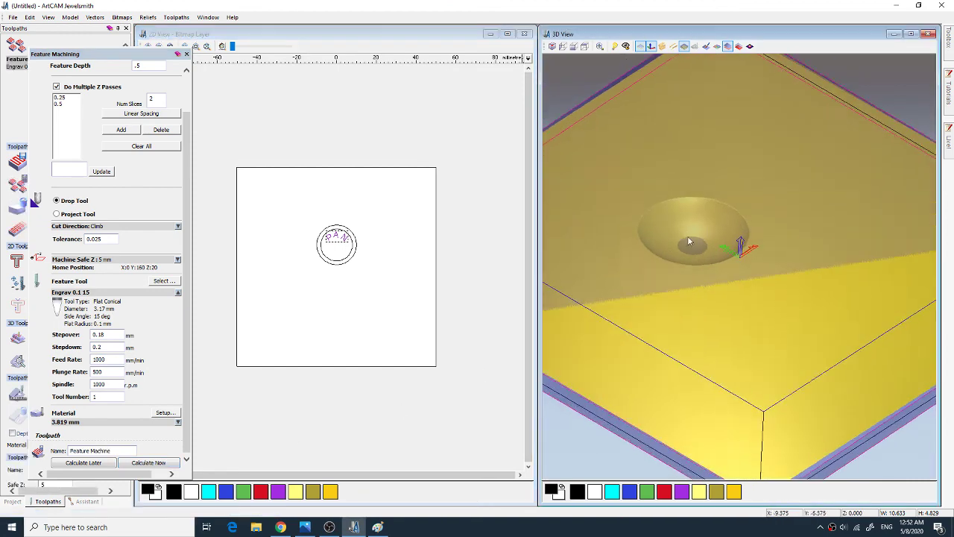
{"action": "left_click_drag", "start_coordinate": [706, 248], "coordinate": [671, 218]}
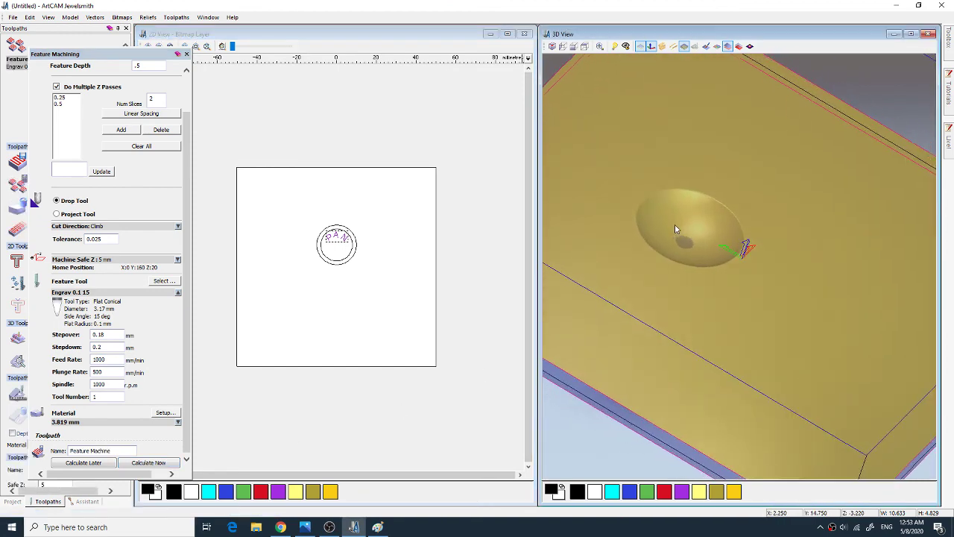
{"action": "scroll", "coordinate": [669, 221], "scroll_direction": "up", "scroll_amount": 2}
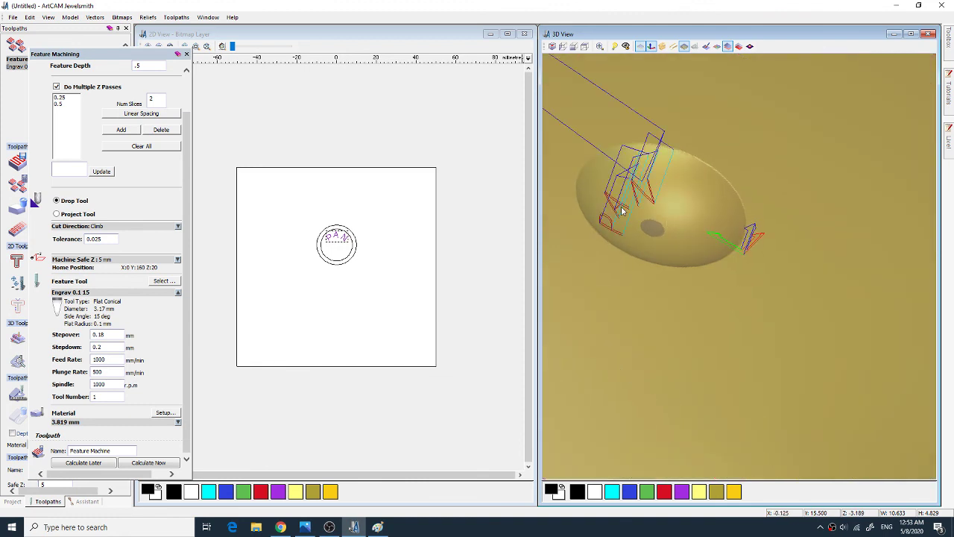
{"action": "mouse_move", "coordinate": [608, 204]}
{"action": "left_mouse_down"}
{"action": "mouse_move", "coordinate": [633, 223]}
{"action": "mouse_move", "coordinate": [622, 205]}
{"action": "mouse_move", "coordinate": [632, 198]}
{"action": "mouse_move", "coordinate": [573, 185]}
{"action": "mouse_move", "coordinate": [624, 215]}
{"action": "left_mouse_up"}
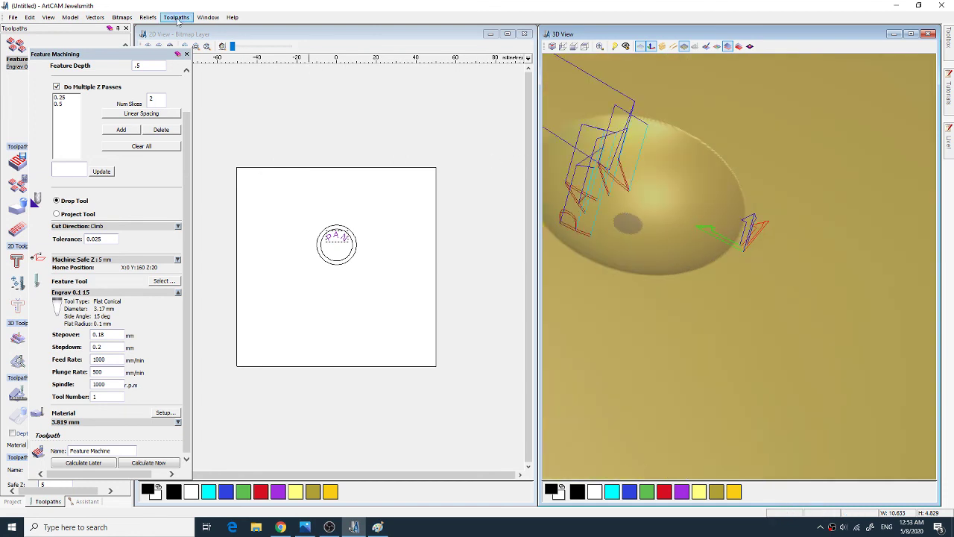
{"action": "left_click", "coordinate": [186, 54]}
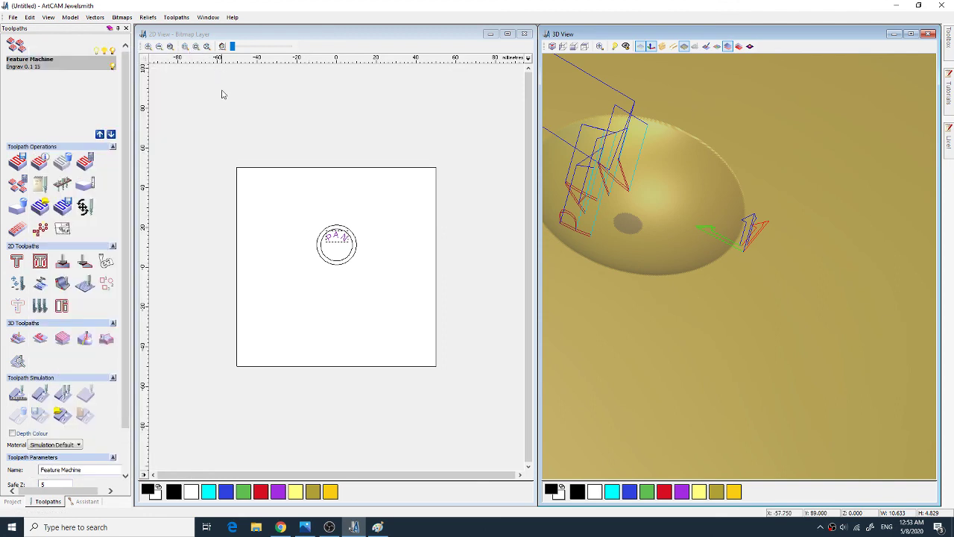
Step: Save the Feature Machine toolpath to the Desktop as fff in Mach2 mm(*.cnc) format
{"action": "left_click", "coordinate": [175, 17]}
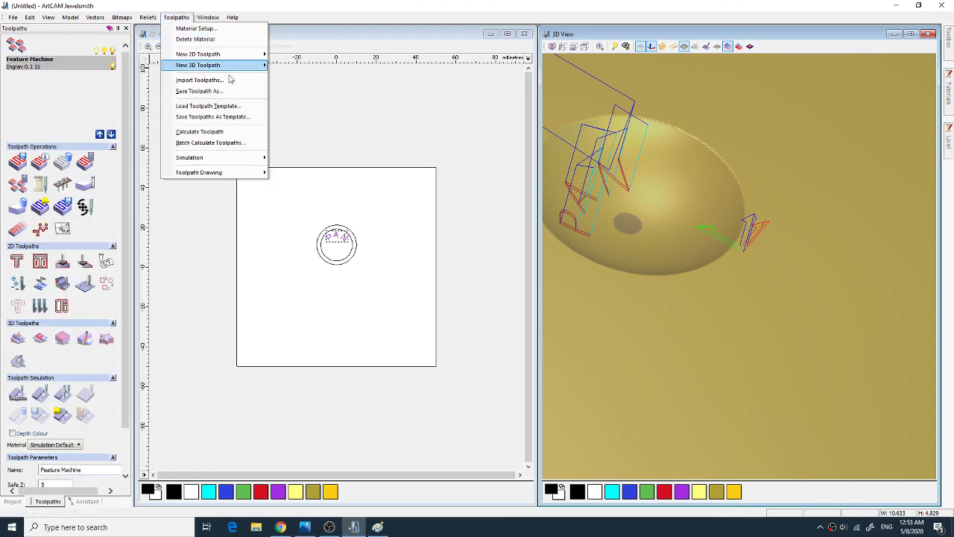
{"action": "left_click", "coordinate": [220, 92]}
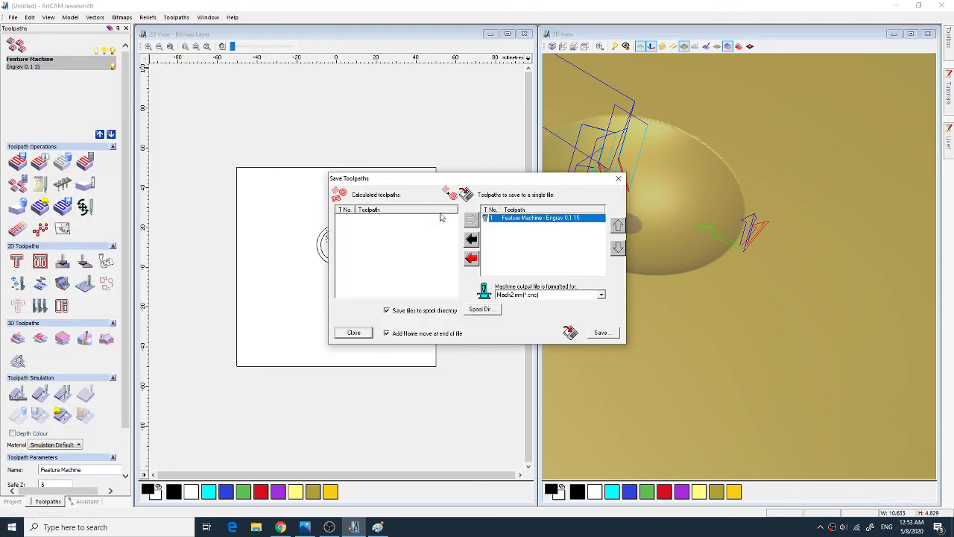
{"action": "left_click", "coordinate": [602, 295]}
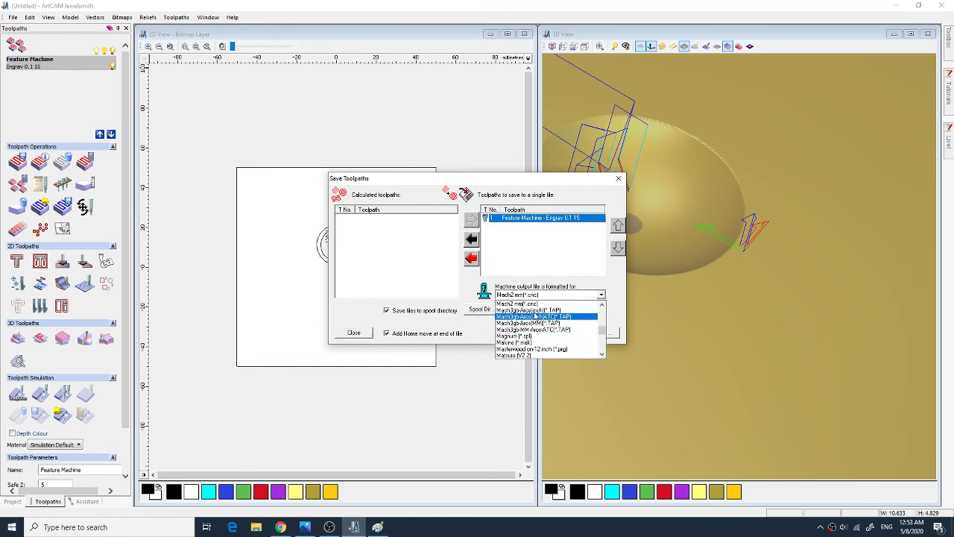
{"action": "left_click", "coordinate": [522, 303]}
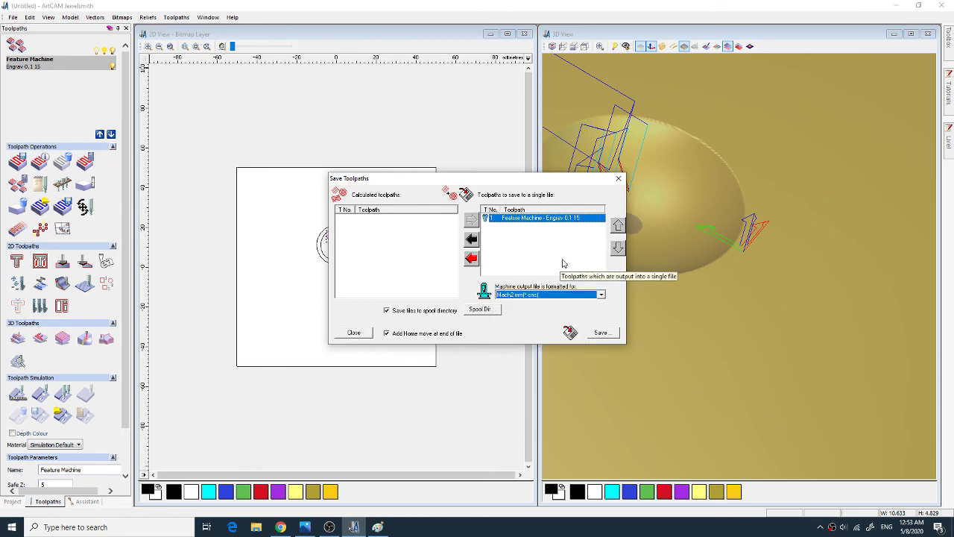
{"action": "left_click", "coordinate": [602, 332]}
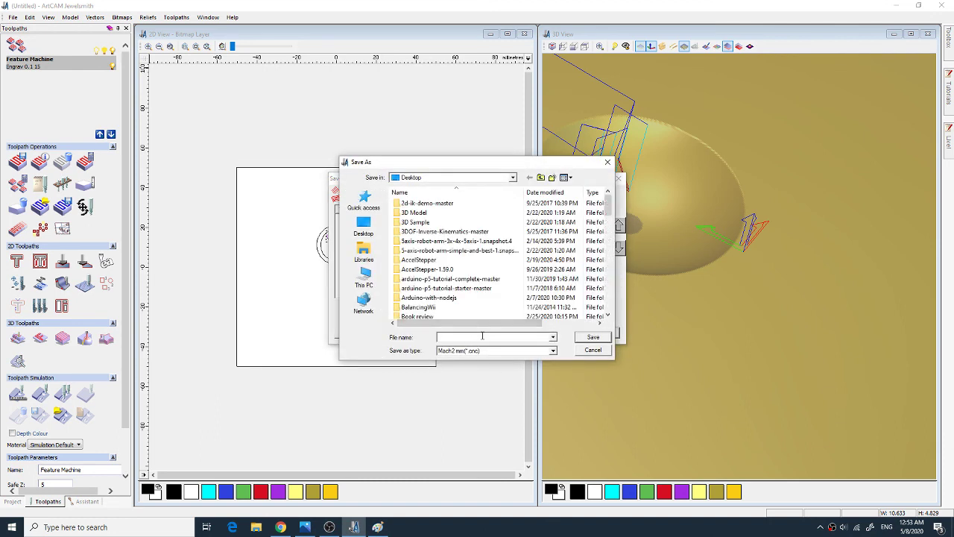
{"action": "type", "text": "fff"}
{"action": "left_click", "coordinate": [594, 338]}
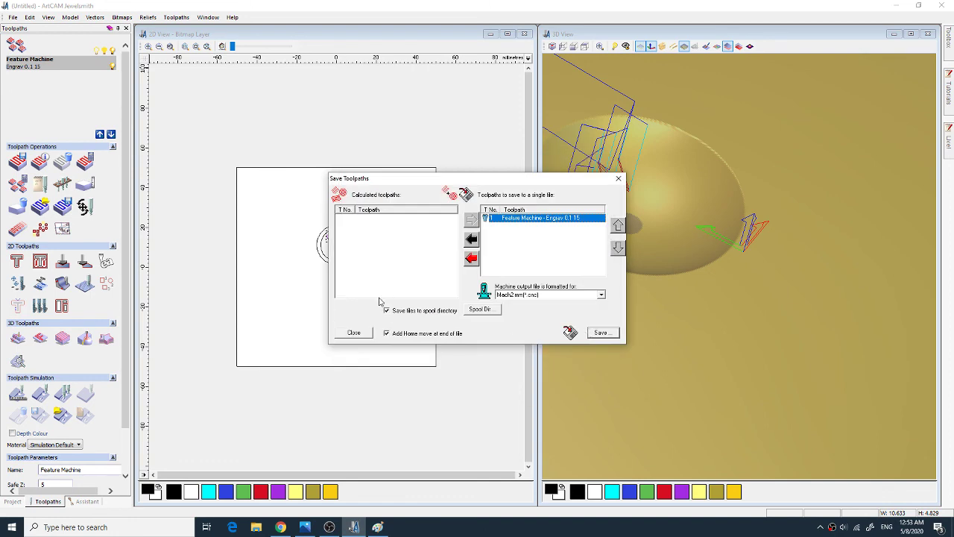
{"action": "left_click", "coordinate": [354, 333]}
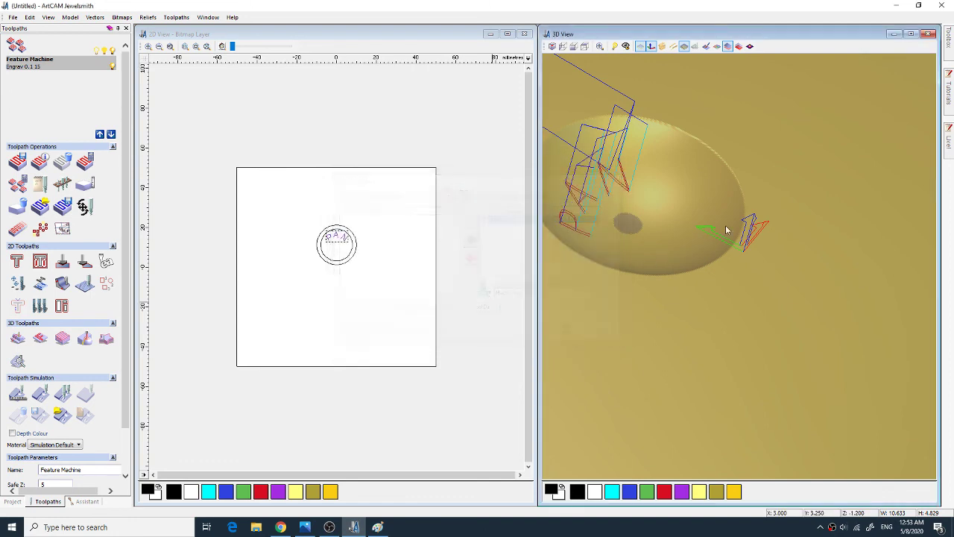
Step: Minimise the open windows to view the desktop where the fff toolpath file is saved
{"action": "left_click", "coordinate": [897, 6]}
{"action": "left_click", "coordinate": [898, 6]}
{"action": "left_click", "coordinate": [896, 6]}
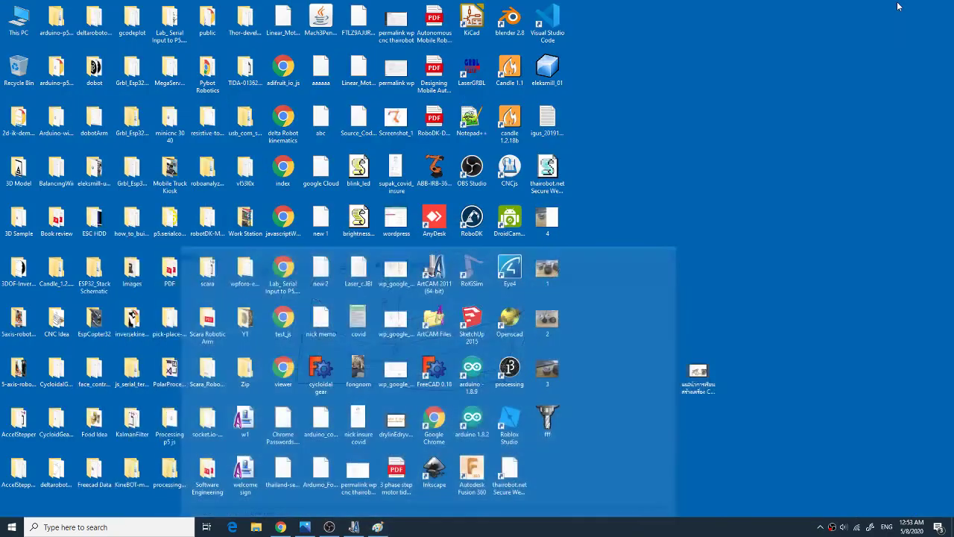
Step: Open the fff toolpath file in Notepad++, decline the program update, and examine the Z coordinates in lines 8 to 12
{"action": "right_click", "coordinate": [549, 423]}
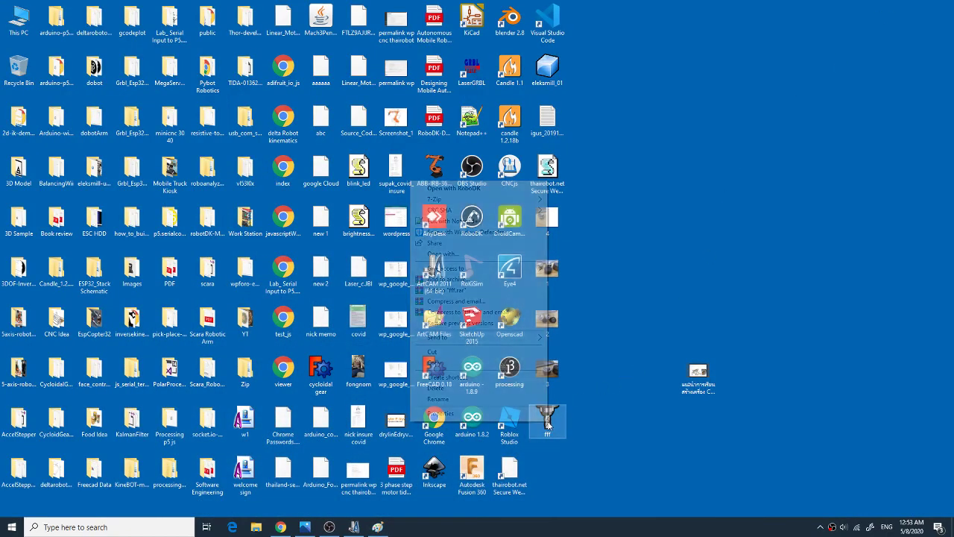
{"action": "left_click", "coordinate": [440, 221]}
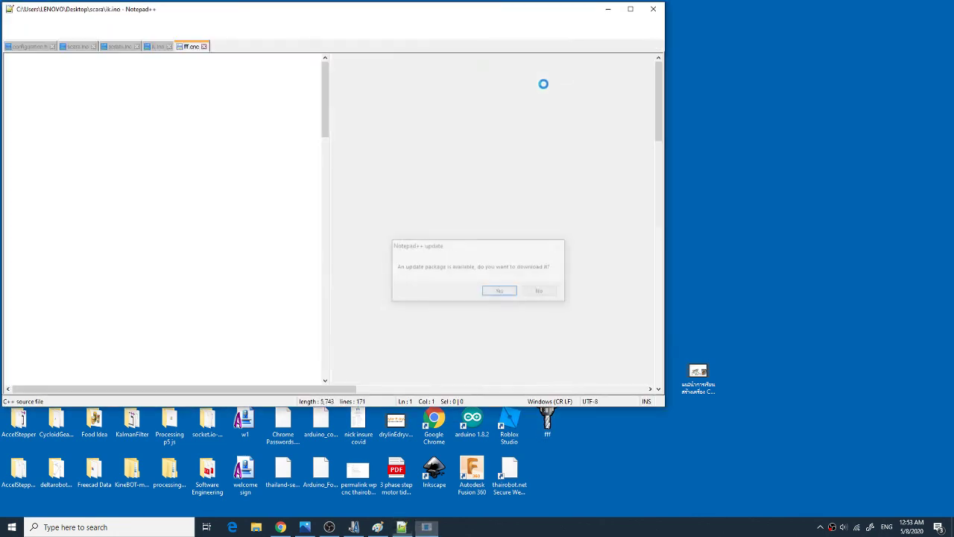
{"action": "left_click", "coordinate": [541, 292]}
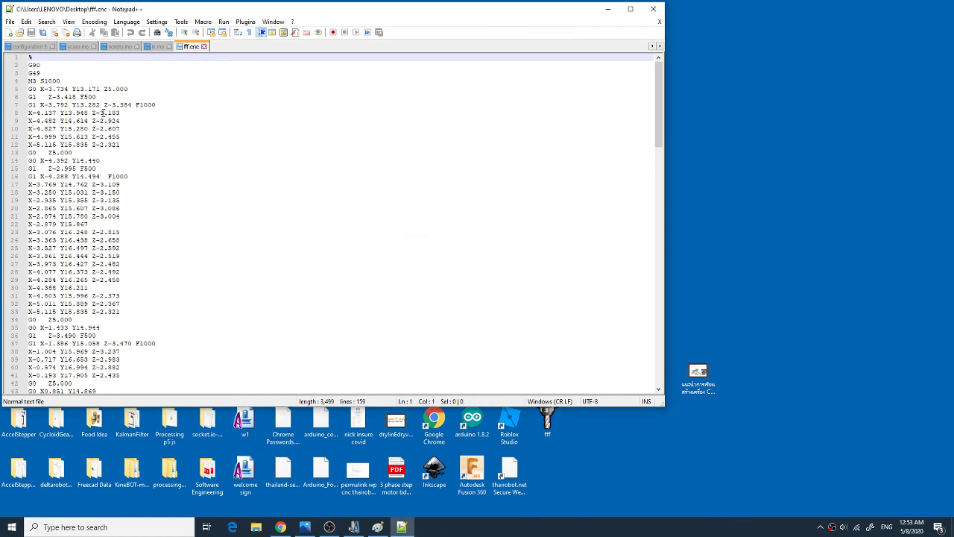
{"action": "left_click_drag", "start_coordinate": [93, 113], "coordinate": [121, 147]}
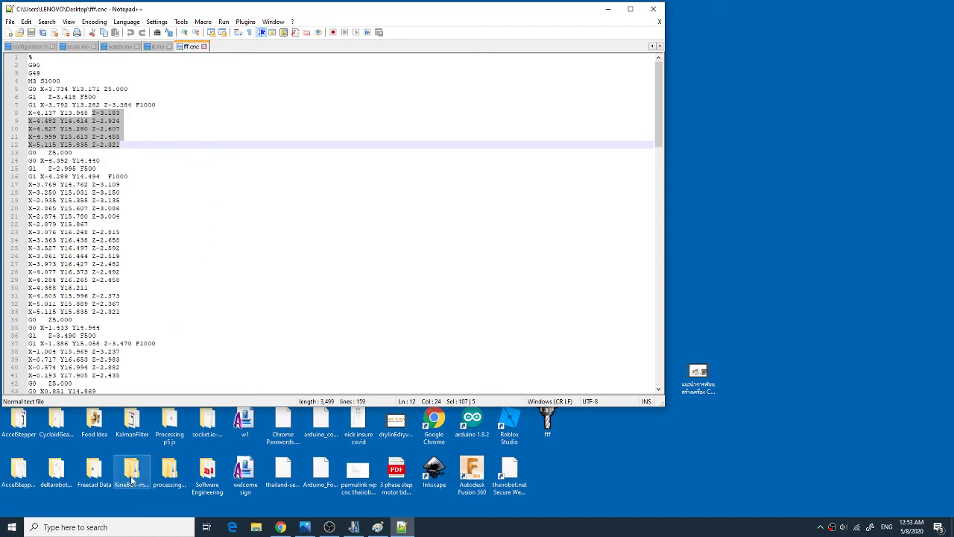
Step: Return to ArtCAM and examine the PAN engraving toolpath over the concave die surface in the 3D view
{"action": "left_click", "coordinate": [353, 528]}
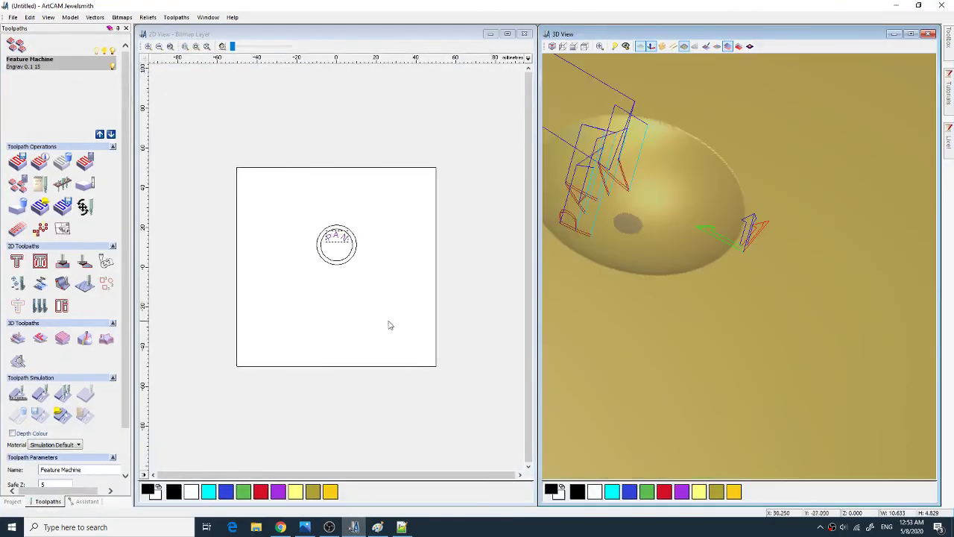
{"action": "left_click_drag", "start_coordinate": [562, 214], "coordinate": [602, 222]}
{"action": "scroll", "coordinate": [602, 223], "scroll_direction": "up", "scroll_amount": 3}
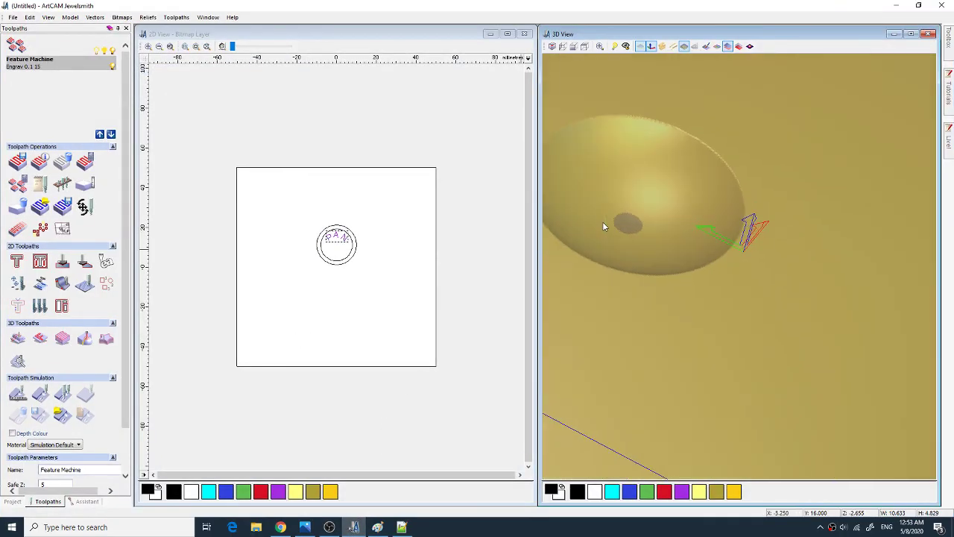
{"action": "scroll", "coordinate": [703, 231], "scroll_direction": "down", "scroll_amount": 2}
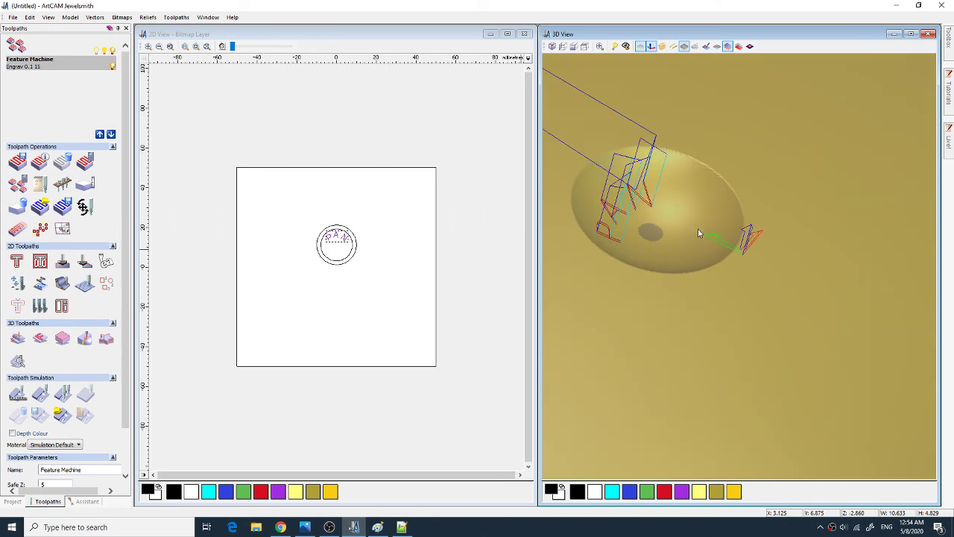
{"action": "left_click_drag", "start_coordinate": [681, 222], "coordinate": [670, 230]}
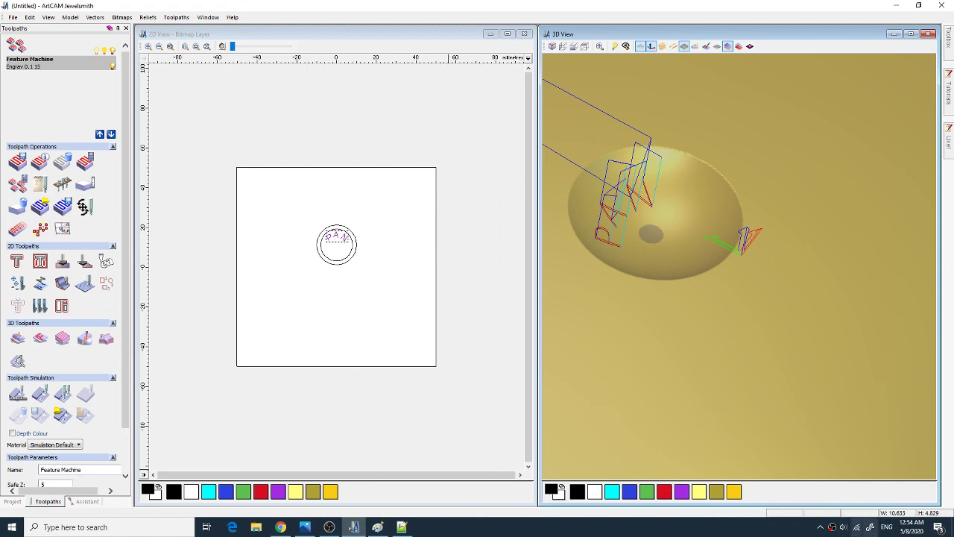
{"action": "right_click", "coordinate": [833, 525]}
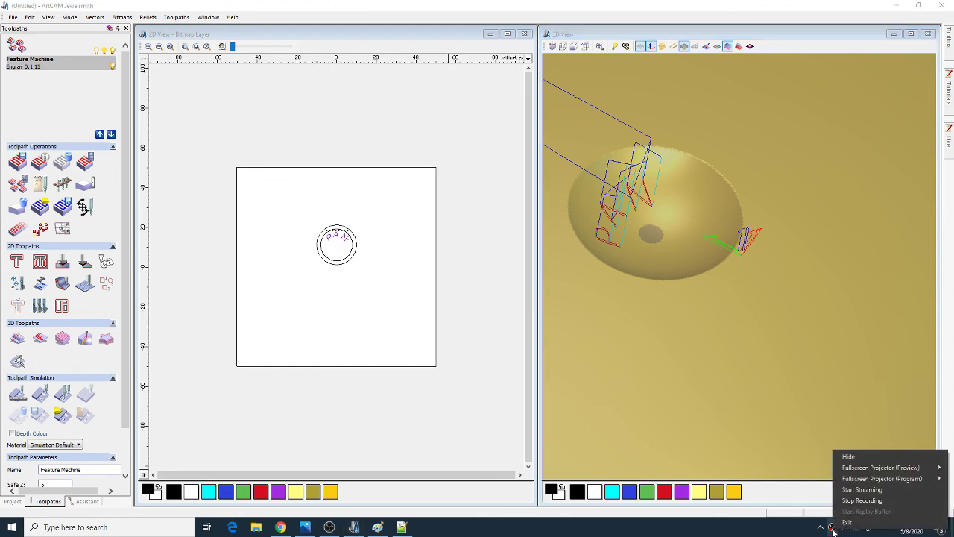